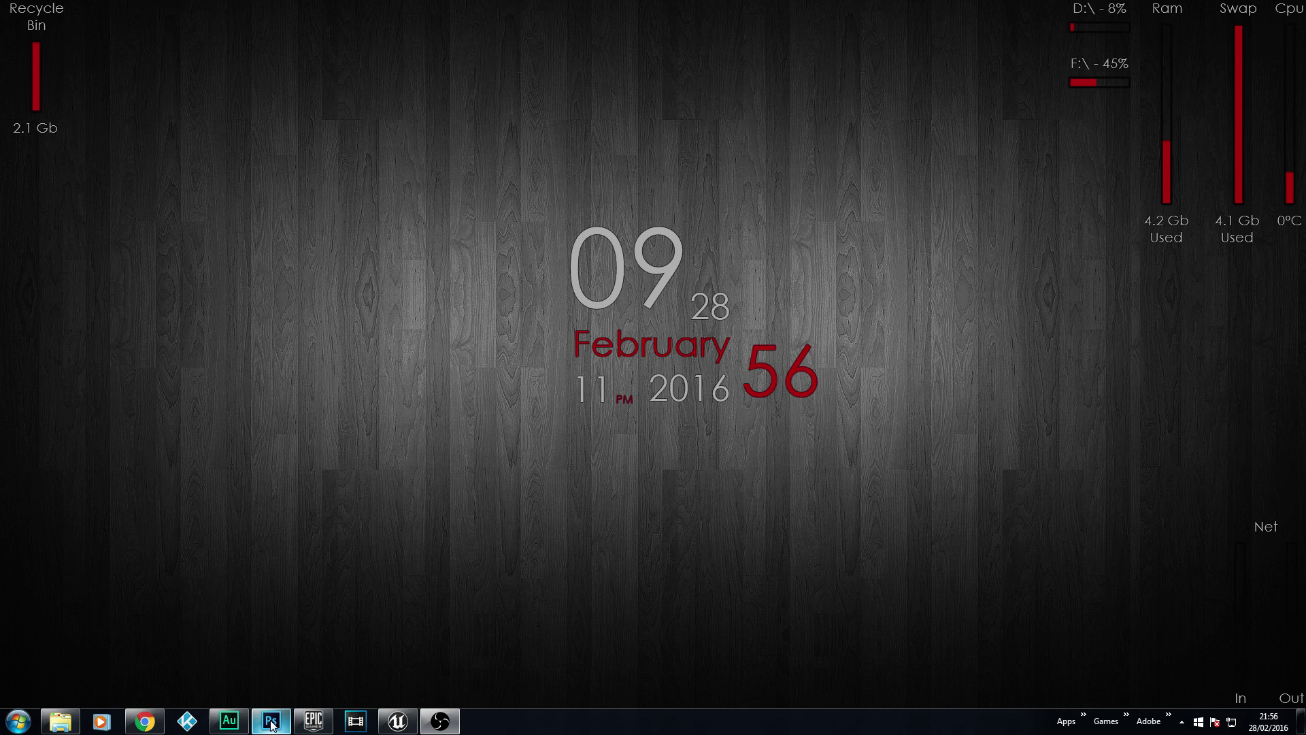
Bring the Adobe Photoshop CC 2015 window to the front from the taskbar
{"action": "mouse_move", "coordinate": [271, 725]}
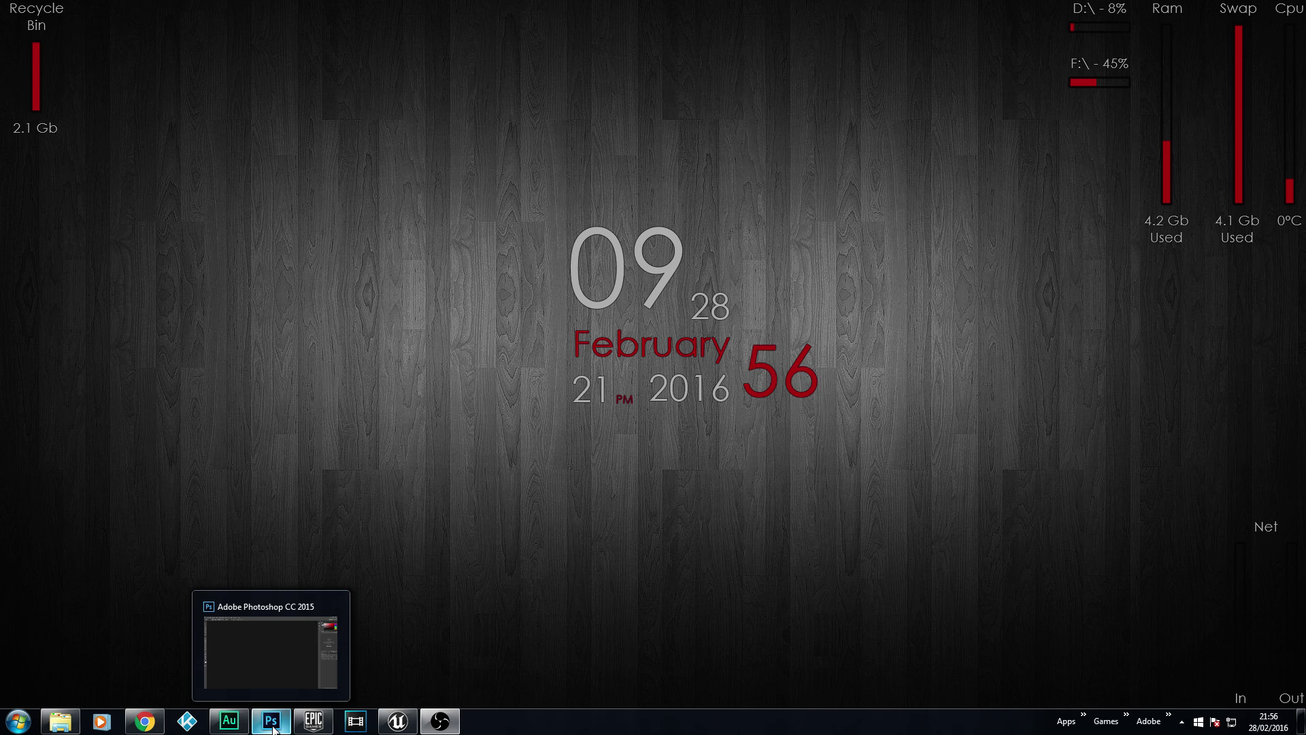
{"action": "left_click", "coordinate": [289, 664]}
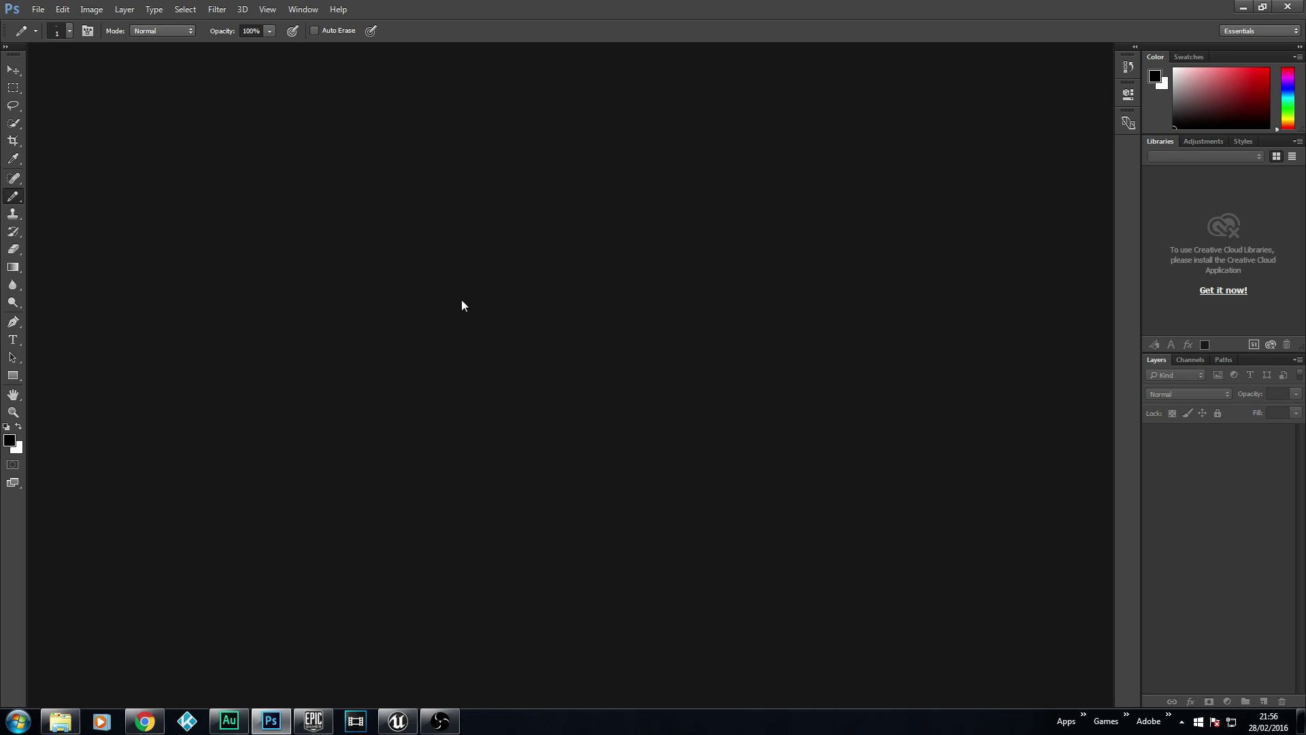
Create a new 32×32 pixel document with a transparent background
{"action": "left_click", "coordinate": [39, 10]}
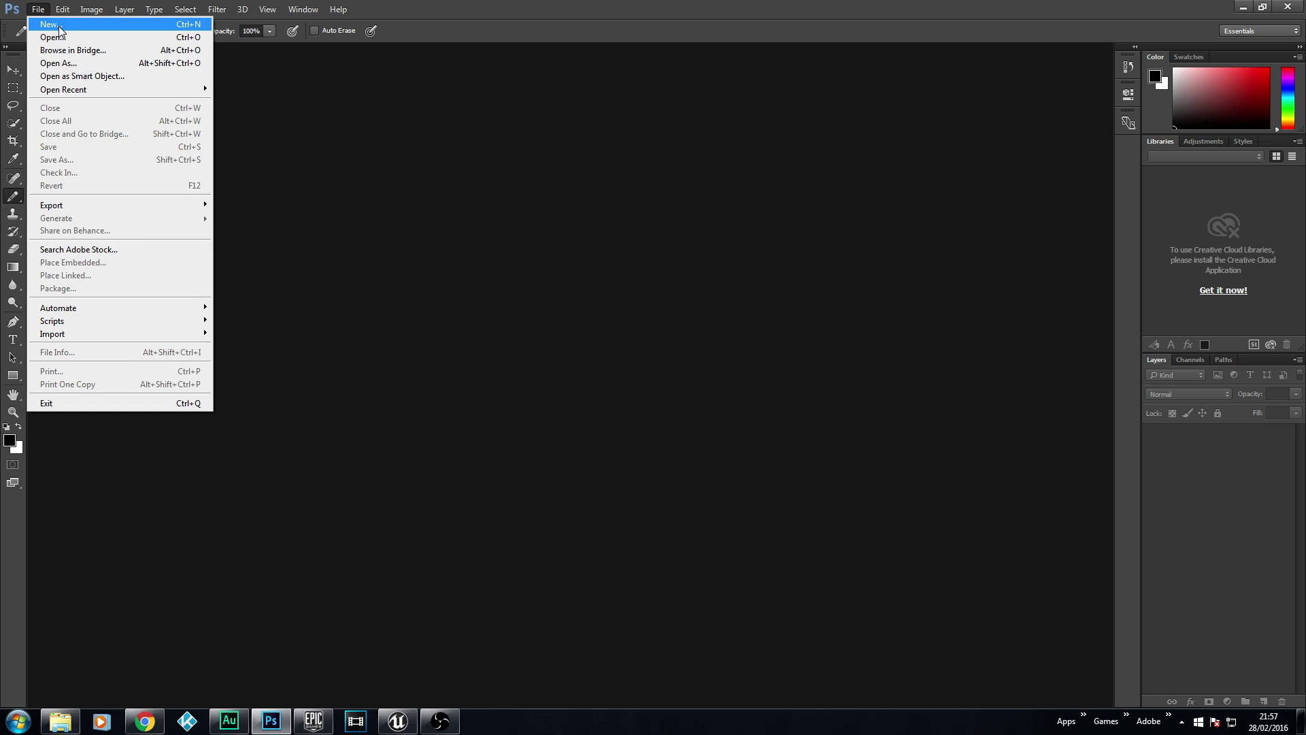
{"action": "left_click", "coordinate": [59, 29]}
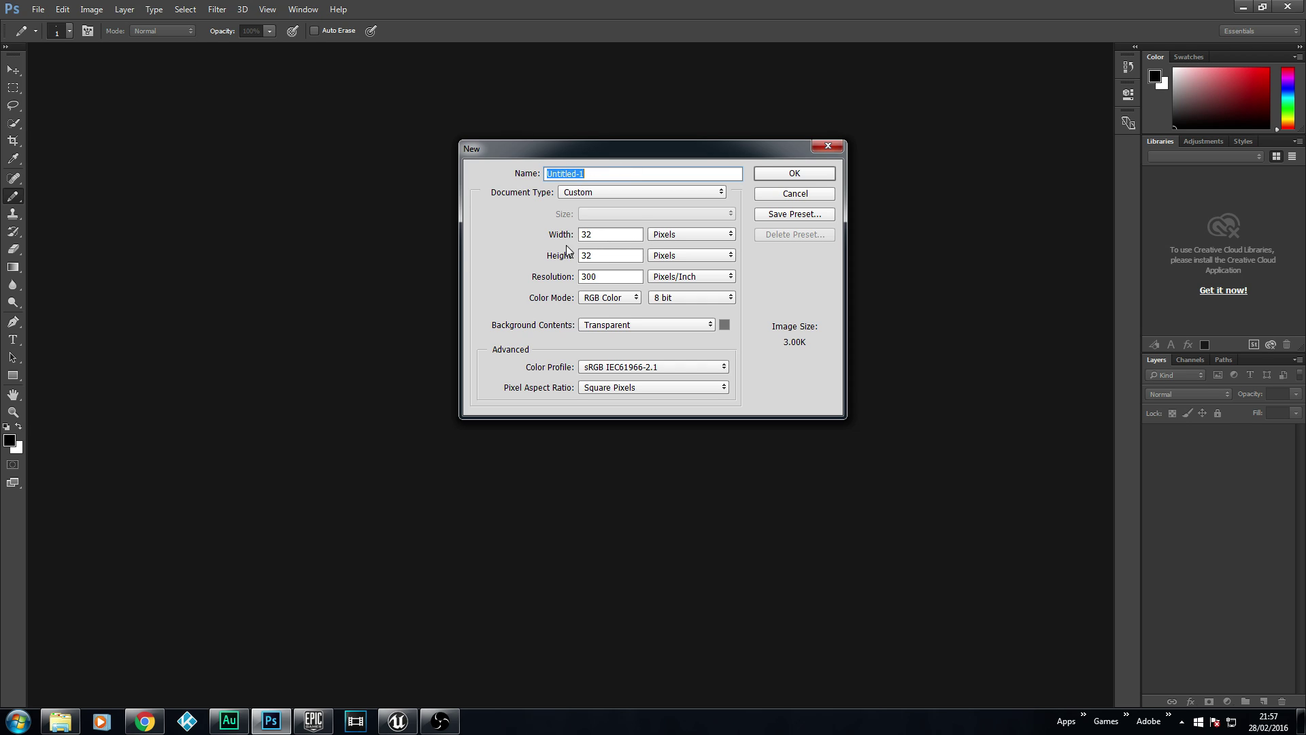
{"action": "left_click", "coordinate": [674, 235]}
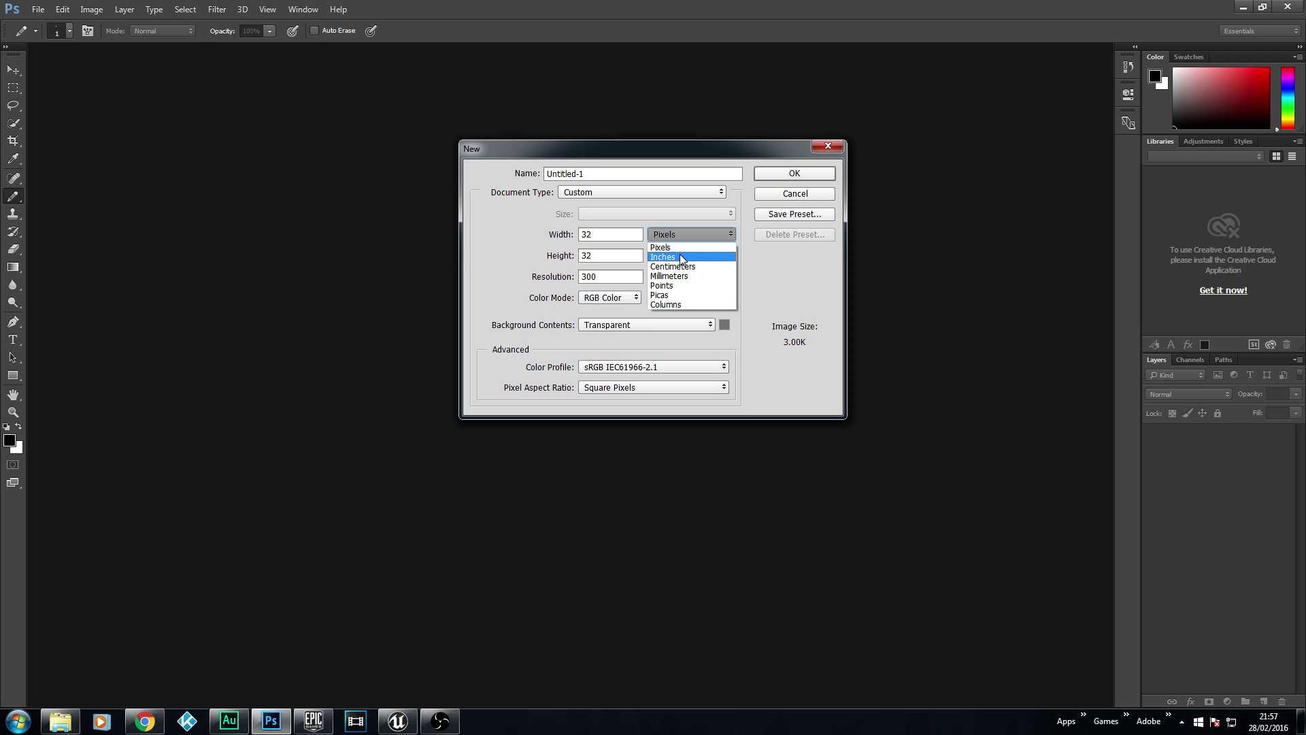
{"action": "left_click", "coordinate": [685, 234]}
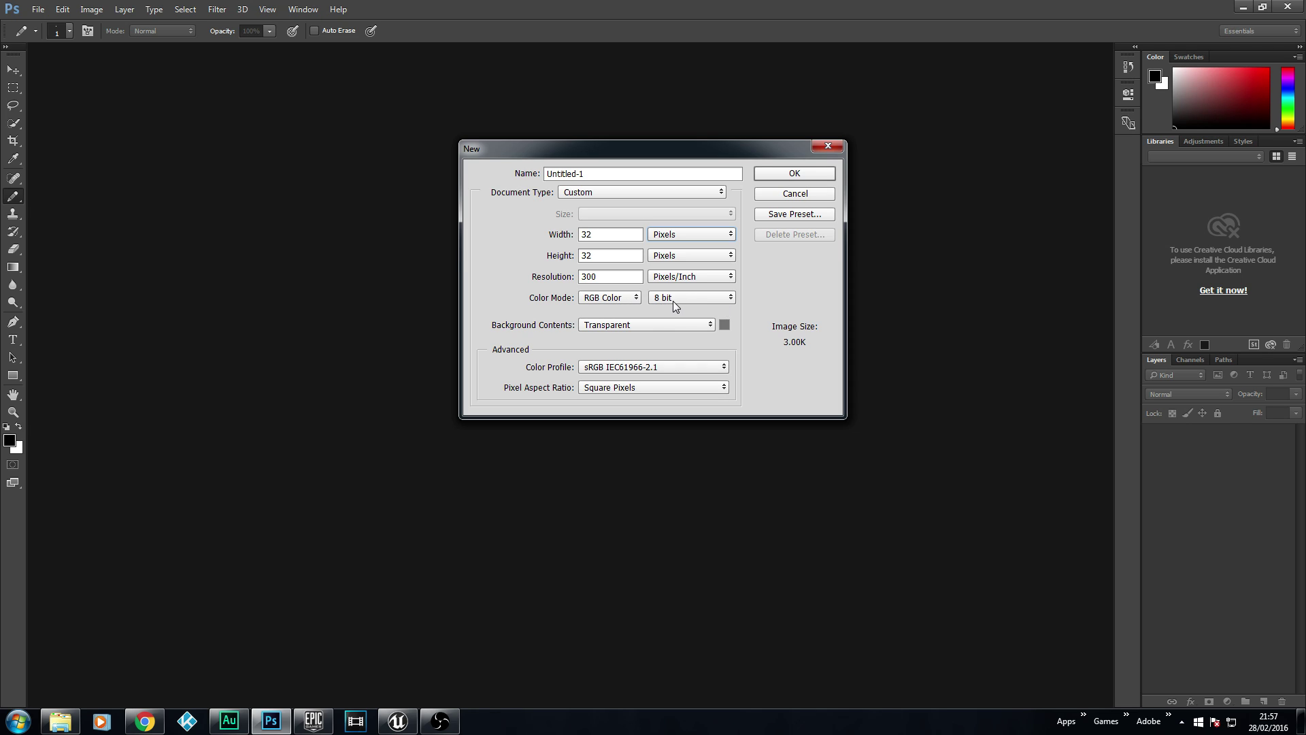
{"action": "left_click", "coordinate": [635, 324]}
{"action": "left_click", "coordinate": [607, 358]}
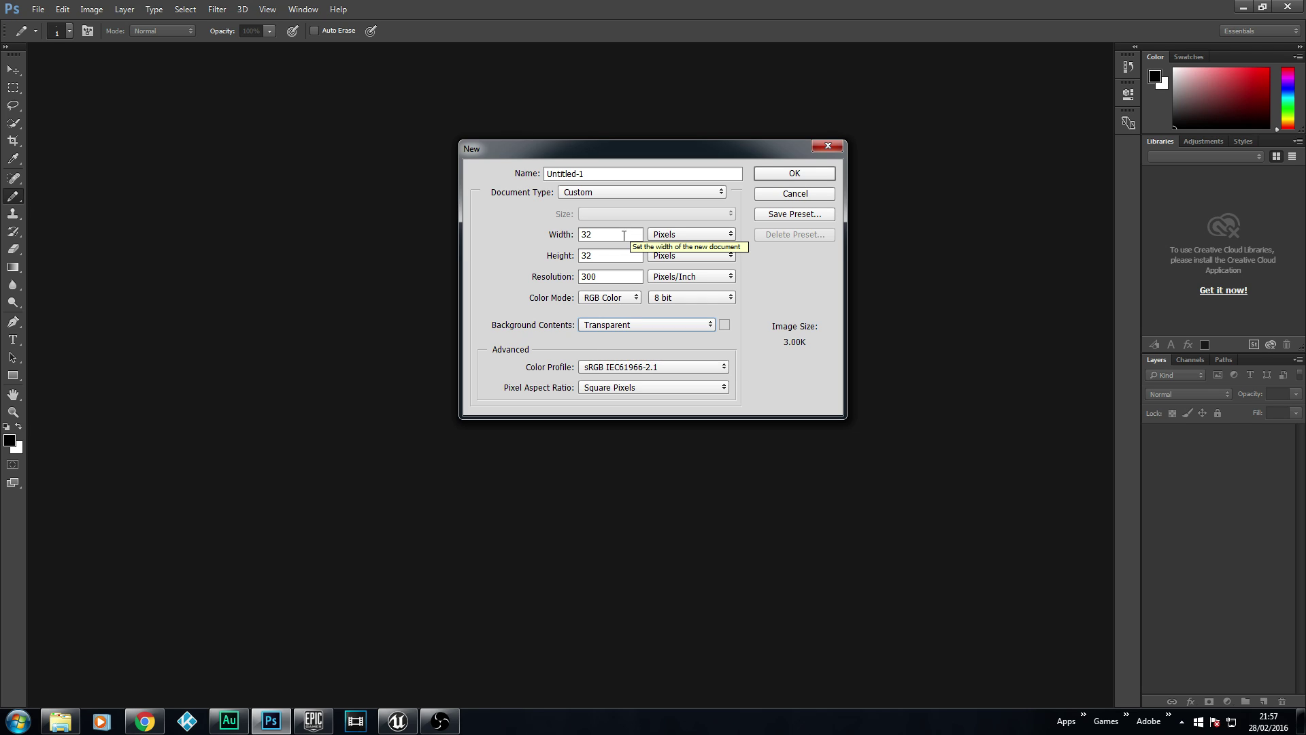
{"action": "left_click", "coordinate": [795, 174]}
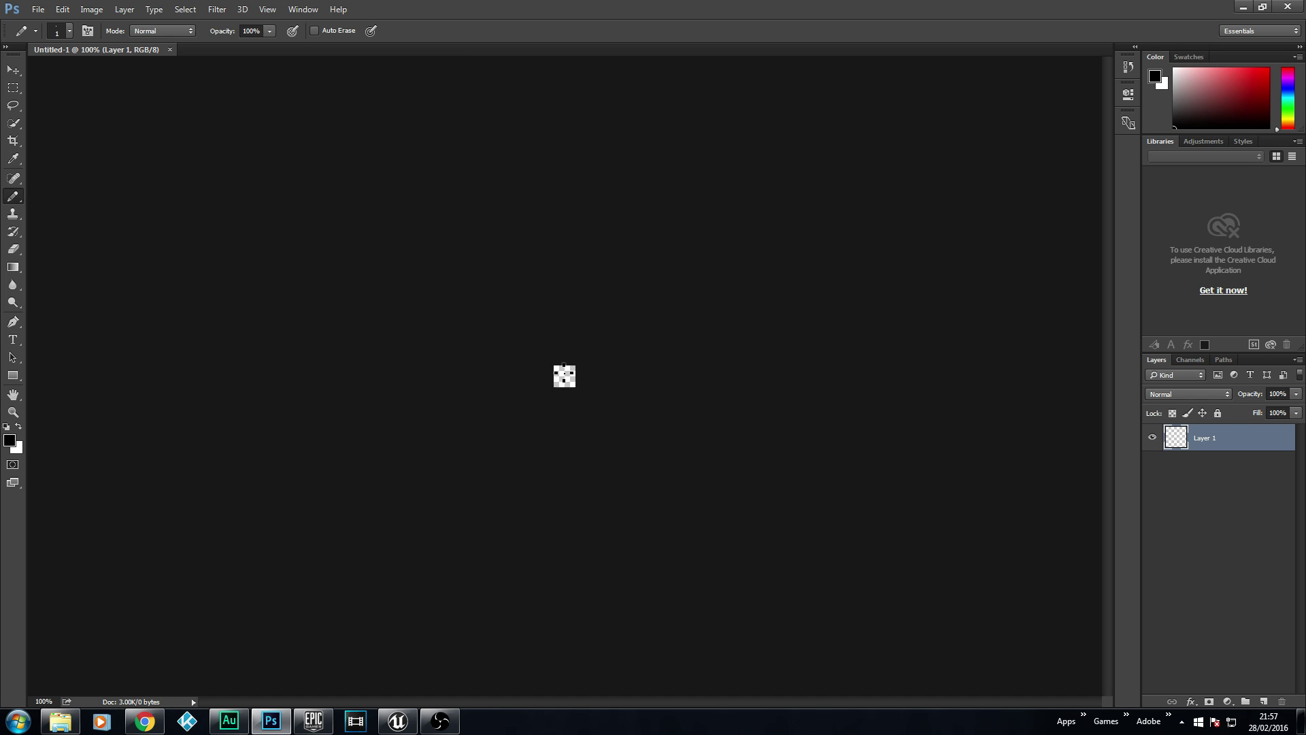
Zoom into the 32×32 canvas to about 2910%
{"action": "scroll", "coordinate": [565, 364], "scroll_direction": "up", "scroll_amount": 2}
{"action": "scroll", "coordinate": [565, 363], "scroll_direction": "up", "scroll_amount": 15}
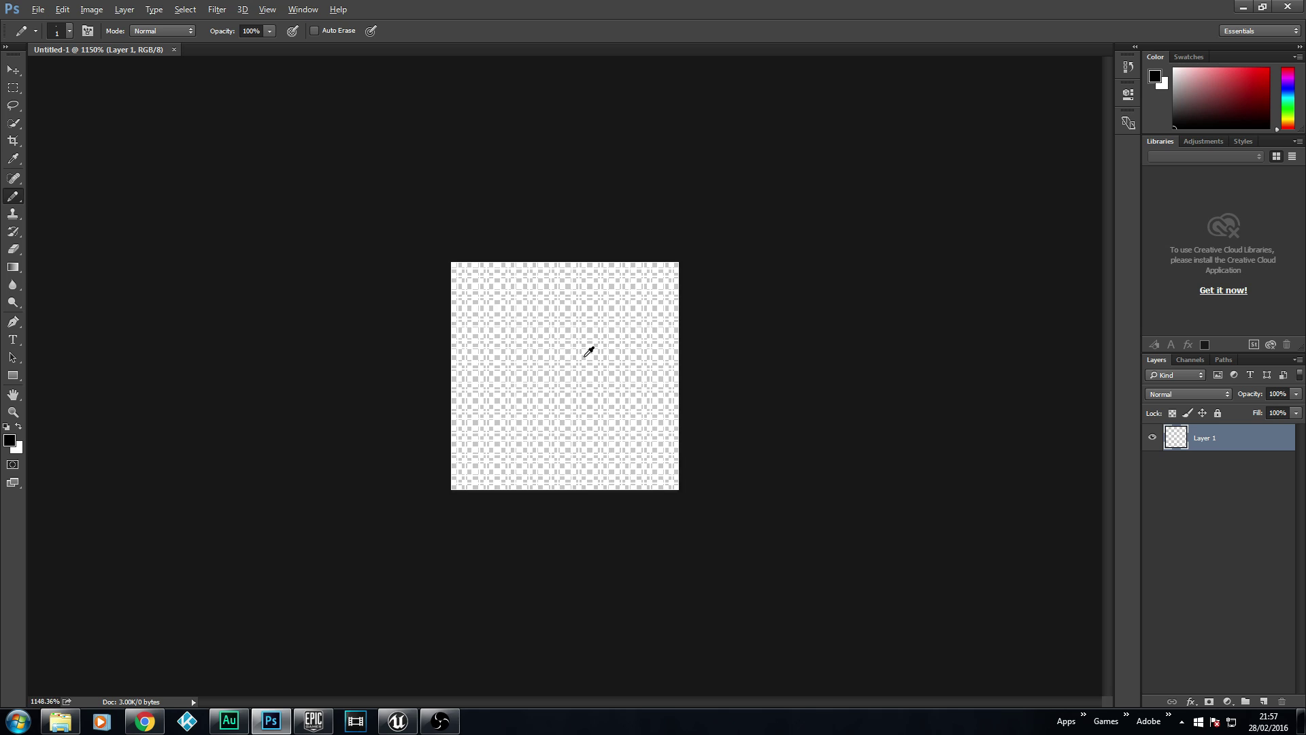
{"action": "scroll", "coordinate": [589, 351], "scroll_direction": "up", "scroll_amount": 2}
{"action": "scroll", "coordinate": [589, 350], "scroll_direction": "down", "scroll_amount": 1}
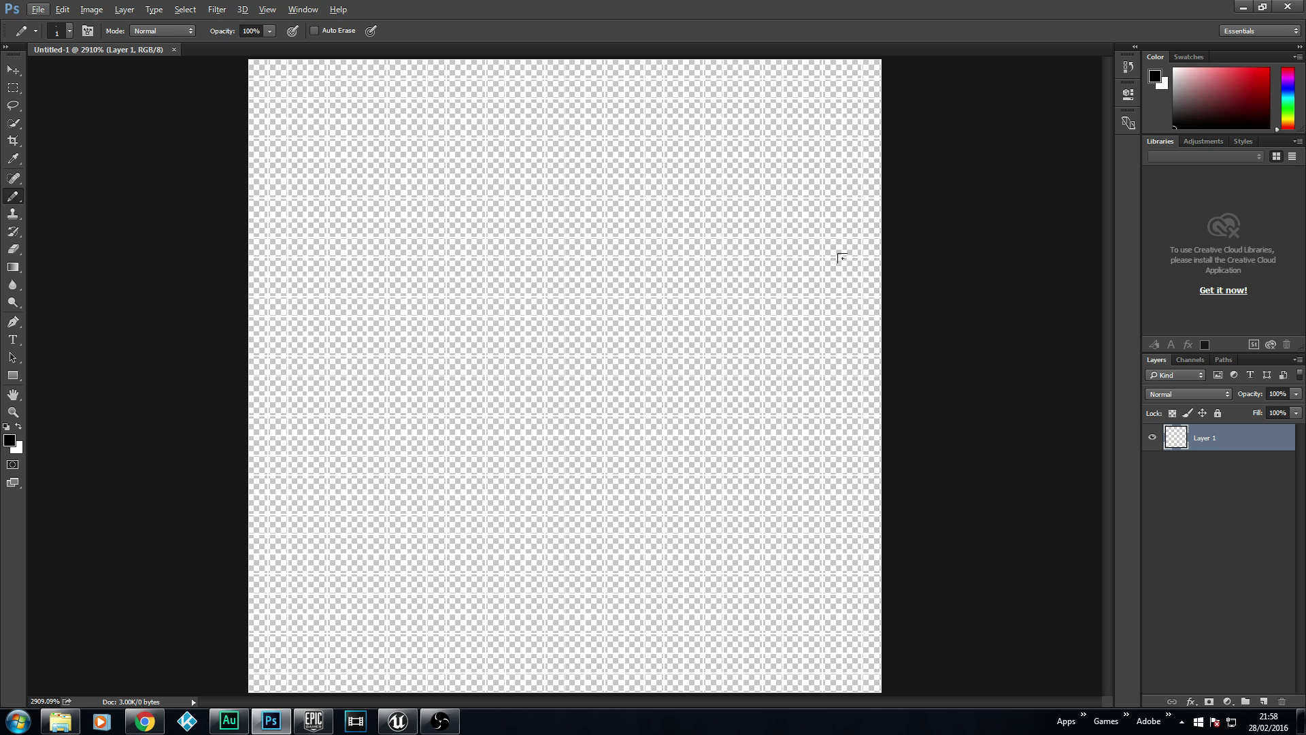
Add Layer 2 above Layer 1 and fill it solid black with the Paint Bucket
{"action": "left_click", "coordinate": [1264, 701]}
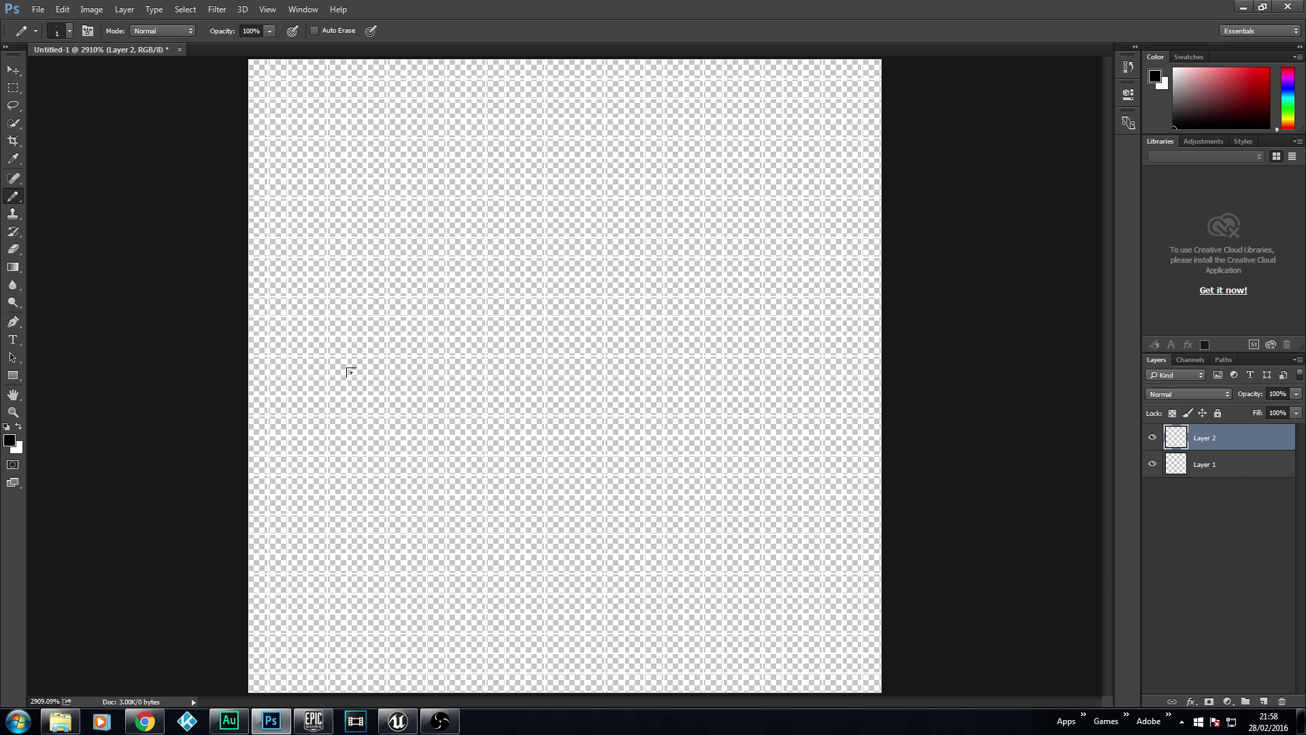
{"action": "left_click", "coordinate": [13, 269]}
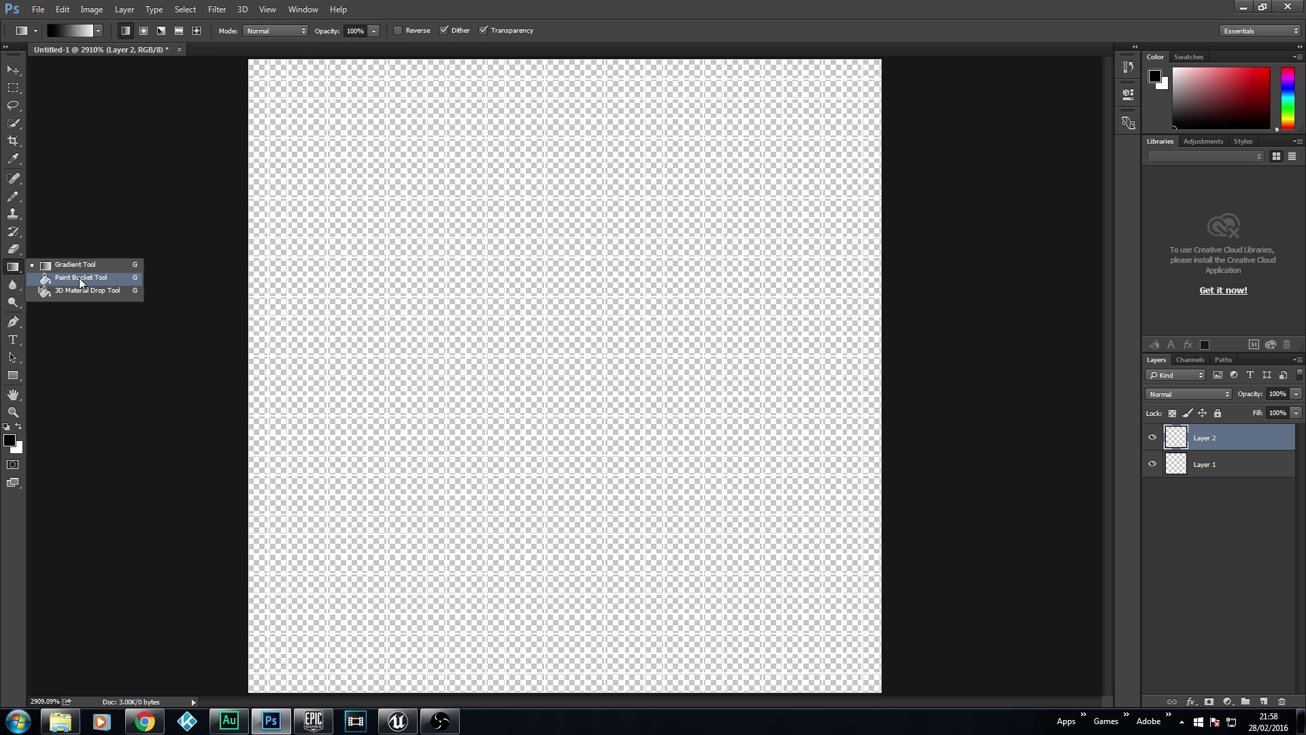
{"action": "left_click", "coordinate": [80, 277]}
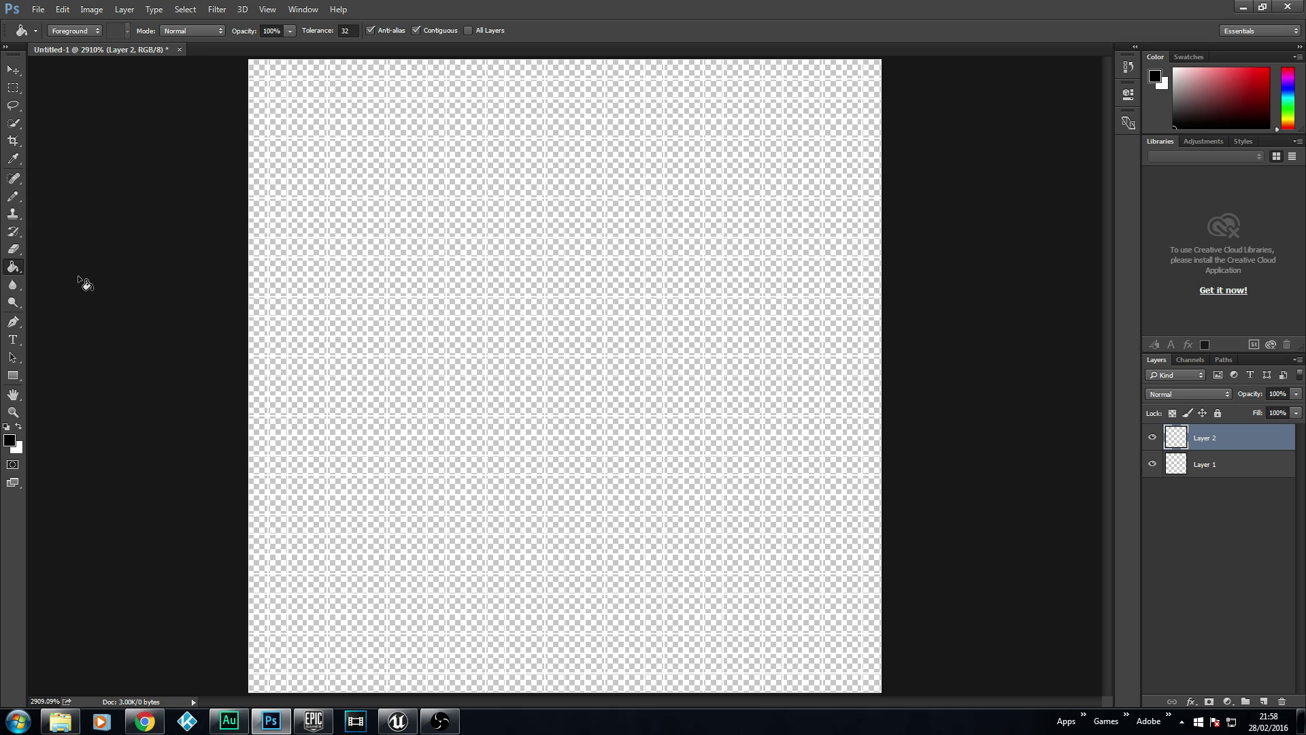
{"action": "left_click", "coordinate": [431, 253]}
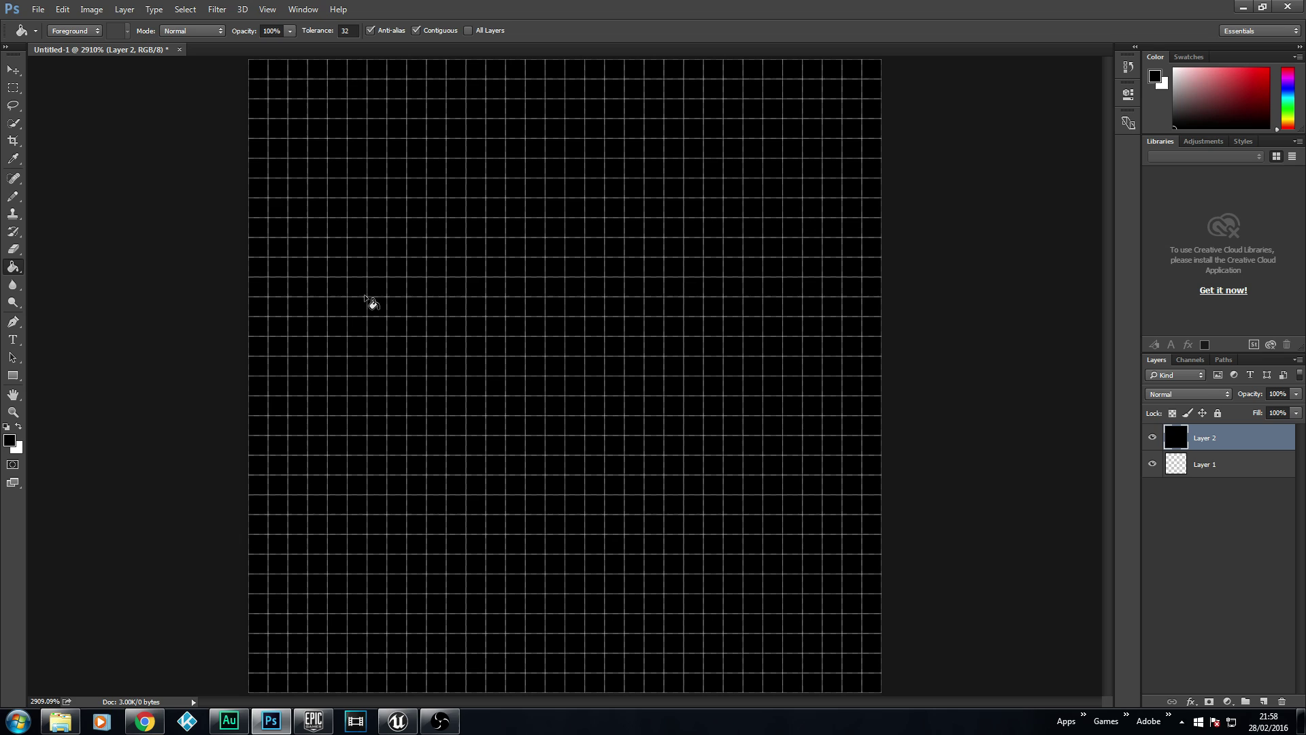
Switch to the Pencil tool with a 1 px, 100% hardness tip
{"action": "left_click", "coordinate": [14, 198]}
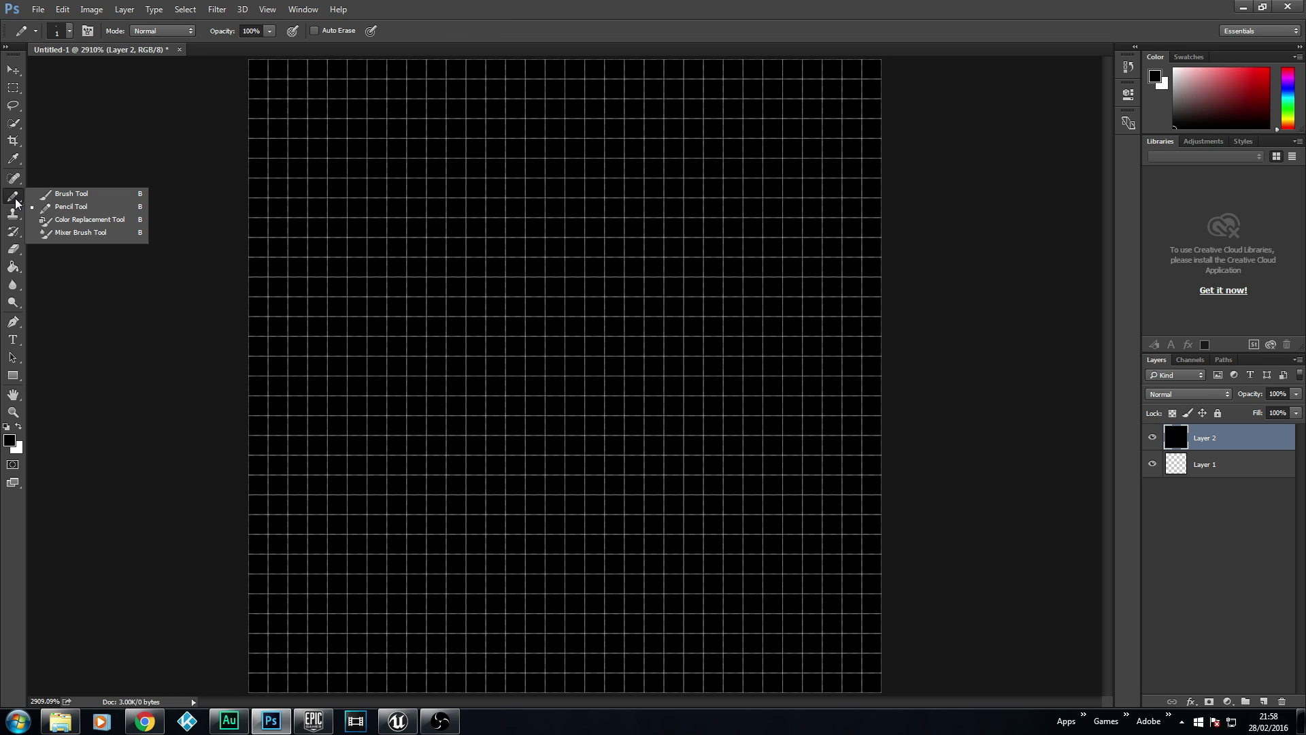
{"action": "left_click", "coordinate": [82, 195]}
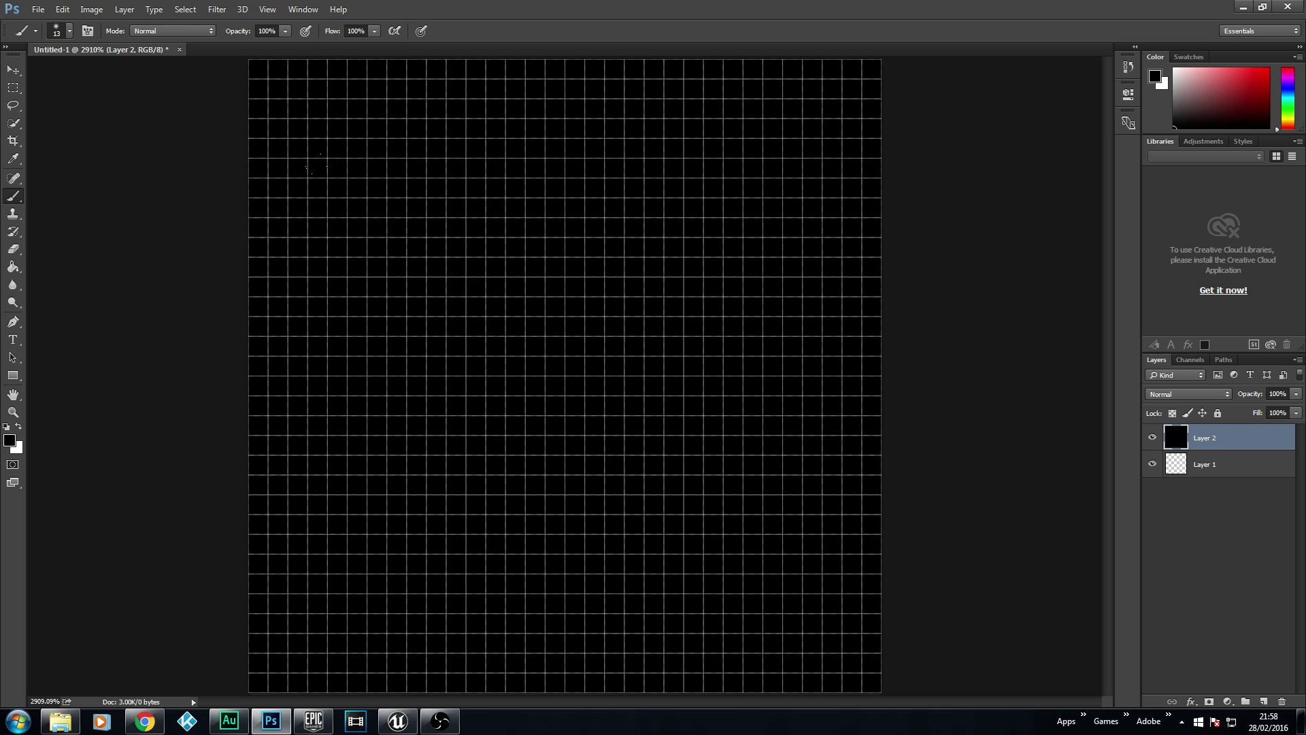
{"action": "right_click", "coordinate": [22, 202]}
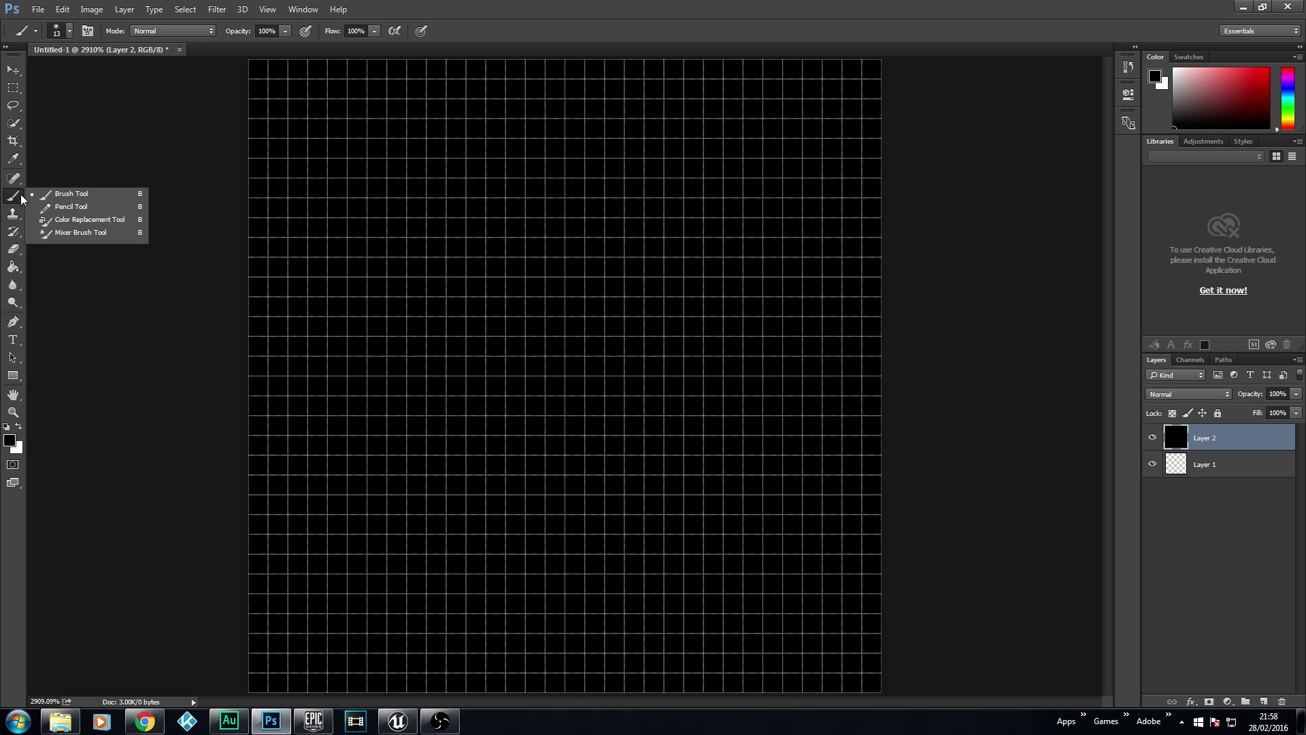
{"action": "left_click", "coordinate": [83, 208]}
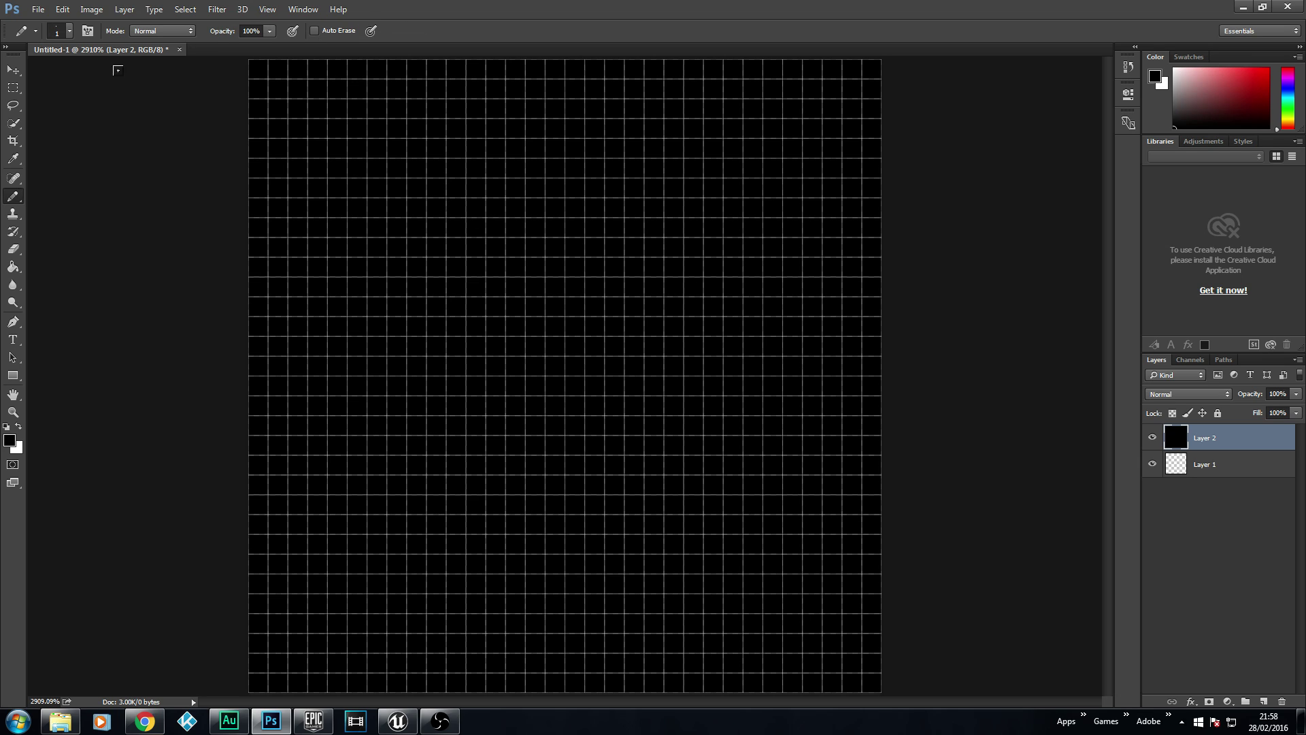
{"action": "left_click", "coordinate": [69, 31]}
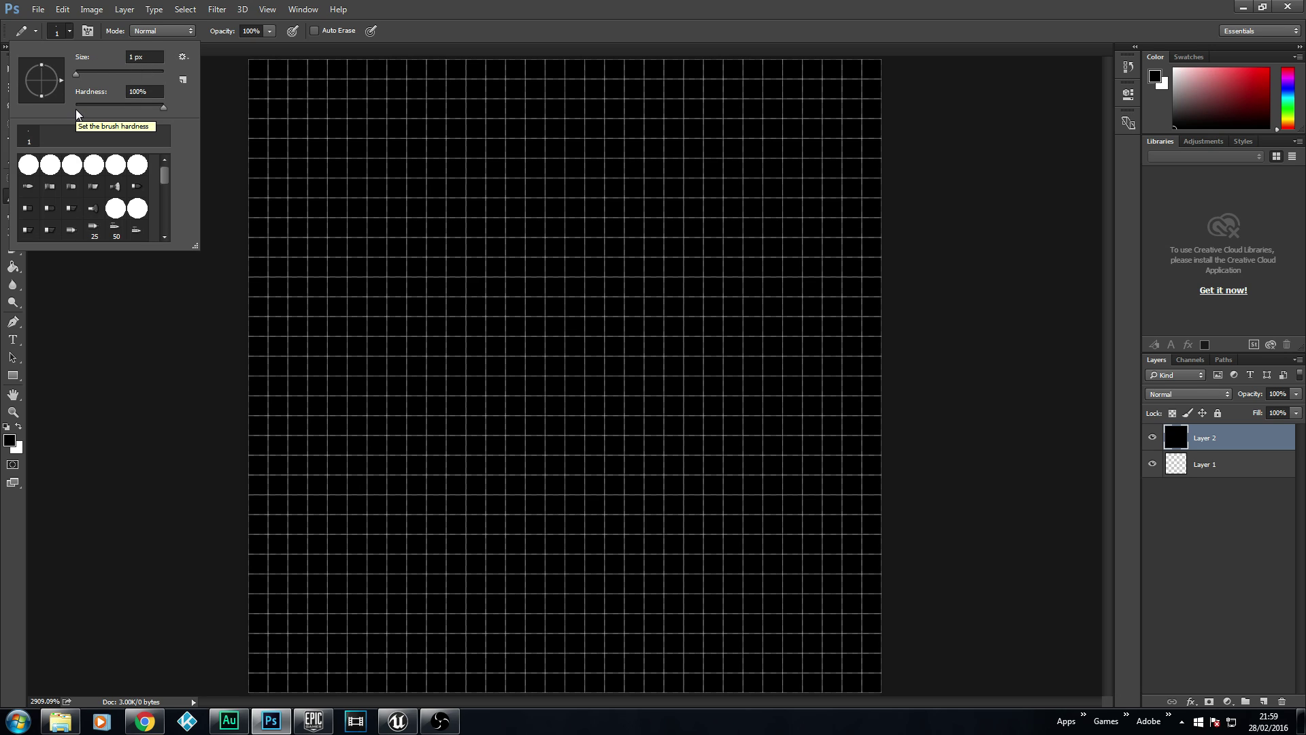
{"action": "left_click", "coordinate": [247, 54]}
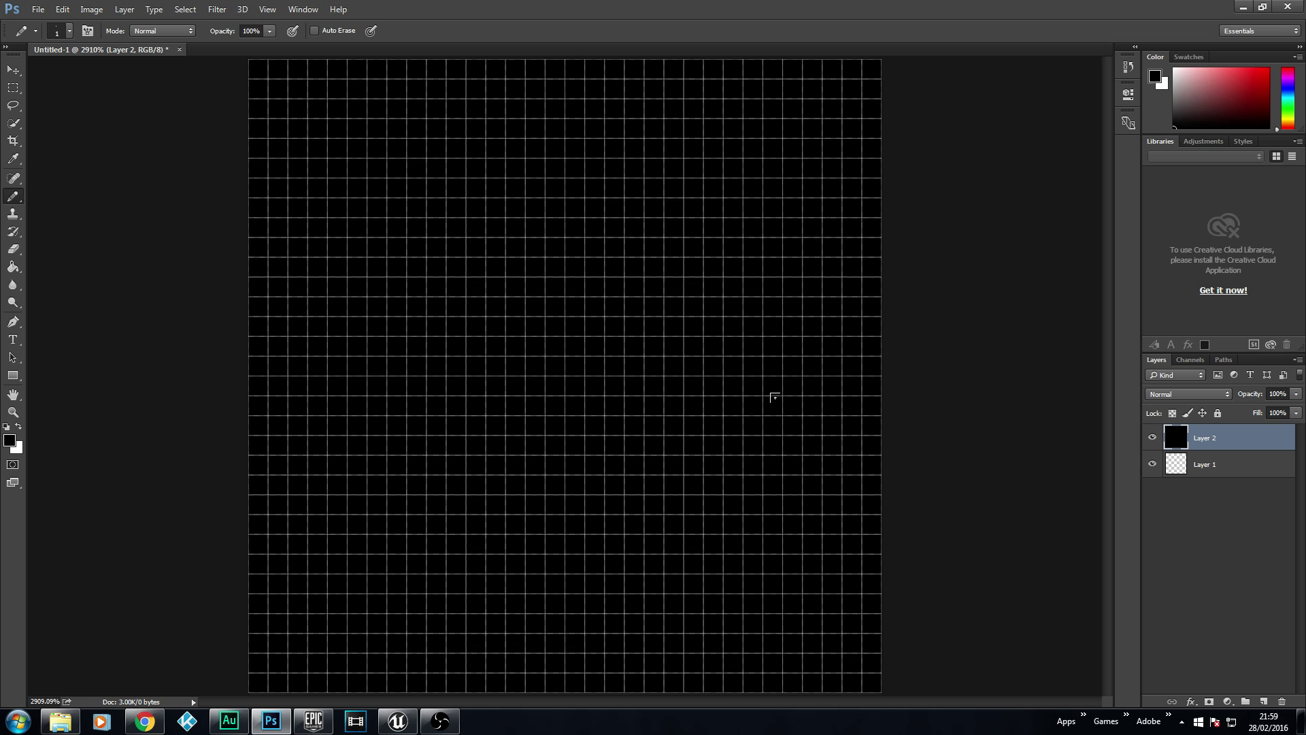
Create layer groups named Dirt and Grass, Grass on top, then select Dirt
{"action": "left_click", "coordinate": [1246, 702]}
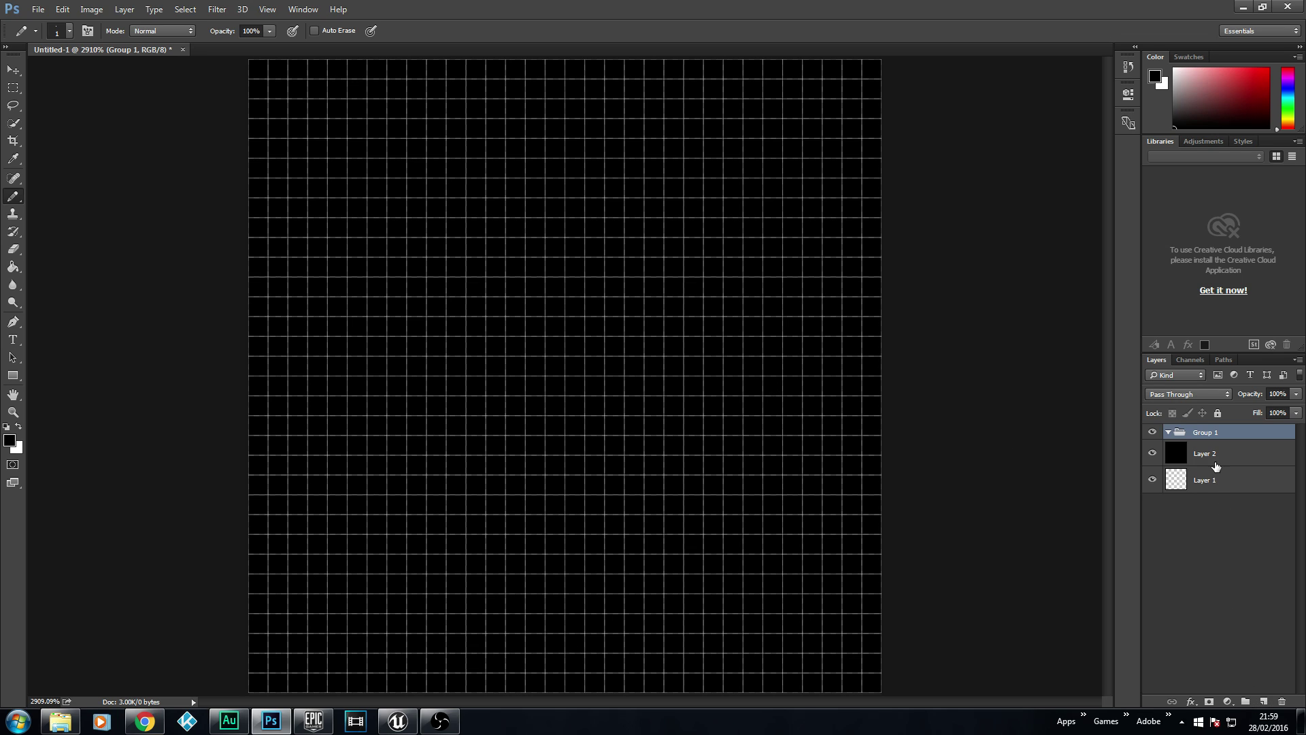
{"action": "double_click", "coordinate": [1210, 432]}
{"action": "type", "text": "Dirt"}
{"action": "key", "text": "Return"}
{"action": "left_click", "coordinate": [1246, 702]}
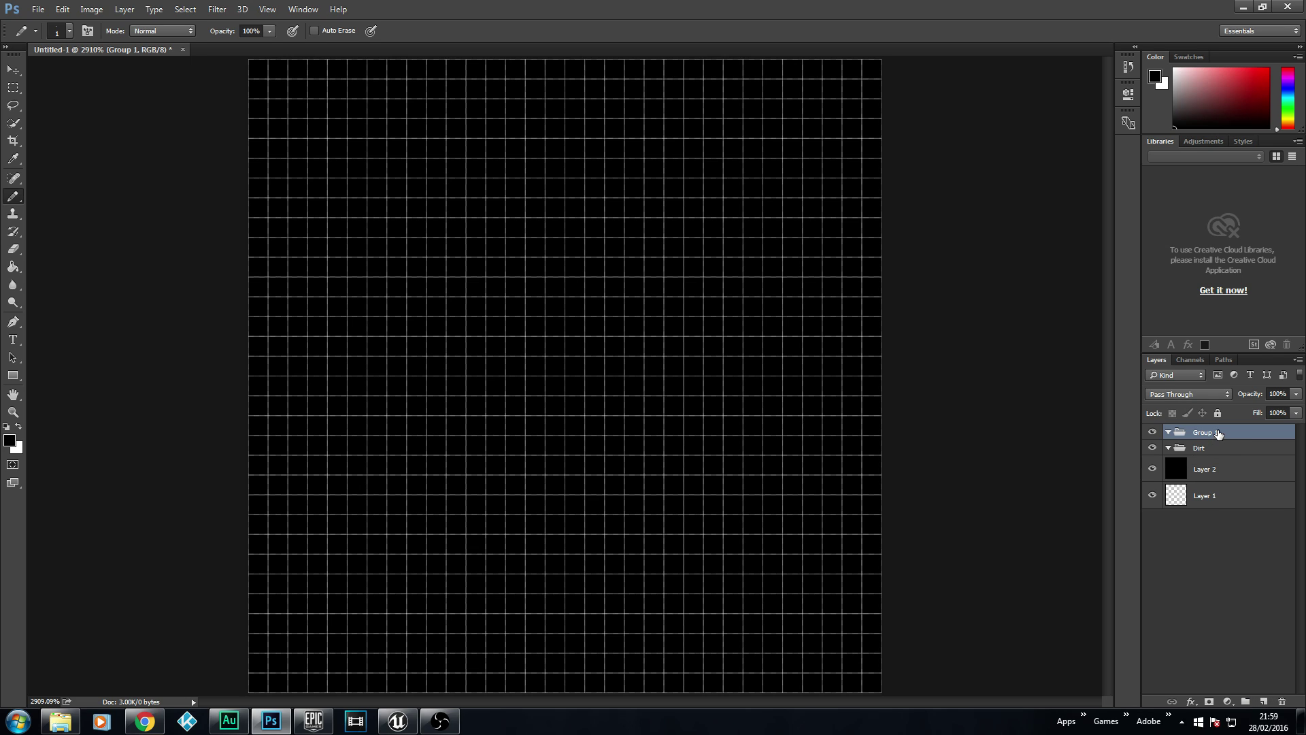
{"action": "double_click", "coordinate": [1218, 434]}
{"action": "type", "text": "Grass"}
{"action": "key", "text": "Return"}
{"action": "left_click", "coordinate": [1208, 449]}
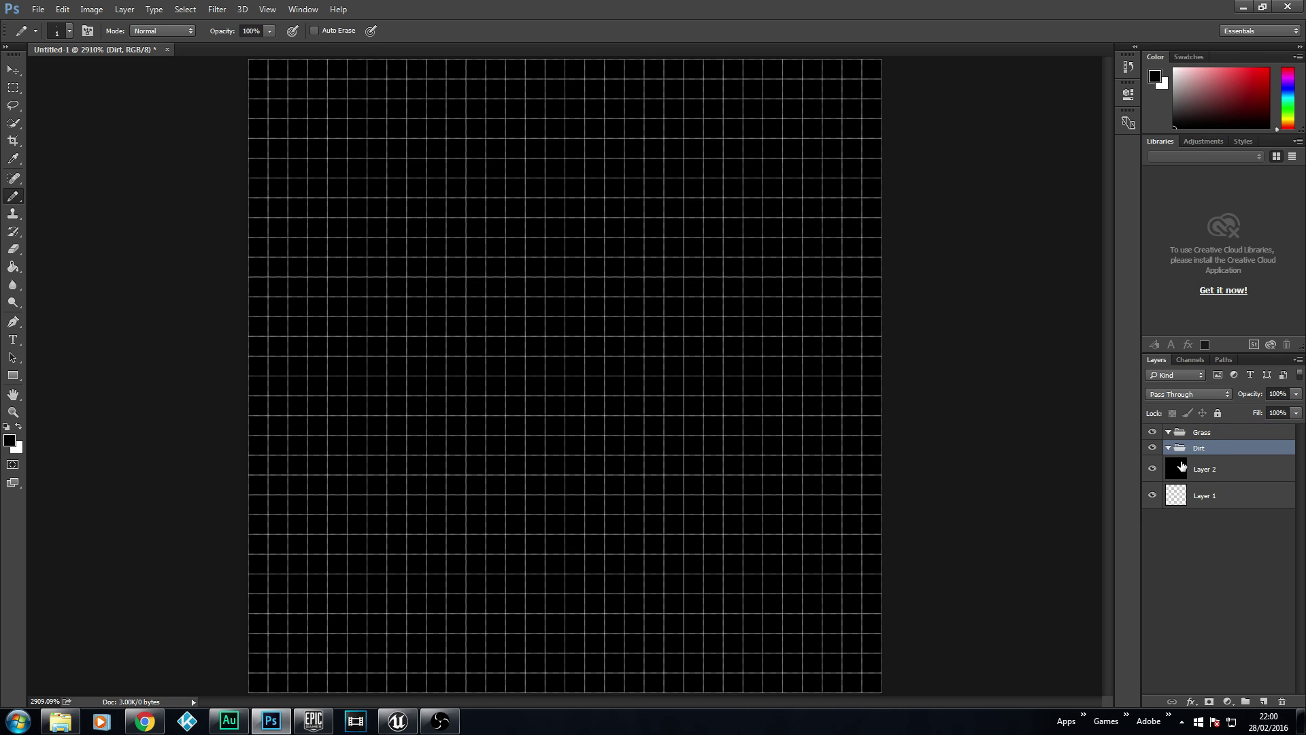
Pick a brown swatch from the Swatches panel as the foreground colour
{"action": "left_click", "coordinate": [1190, 57]}
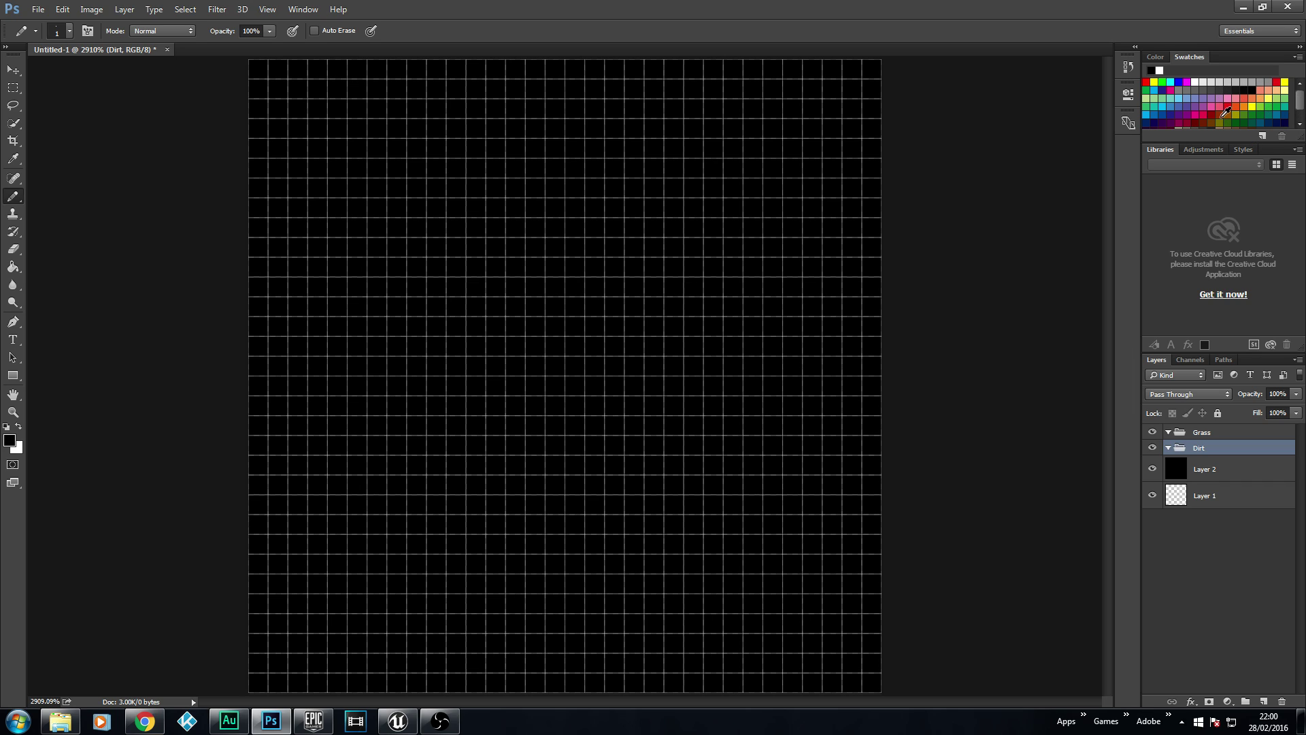
{"action": "left_click_drag", "start_coordinate": [1302, 102], "coordinate": [1303, 112]}
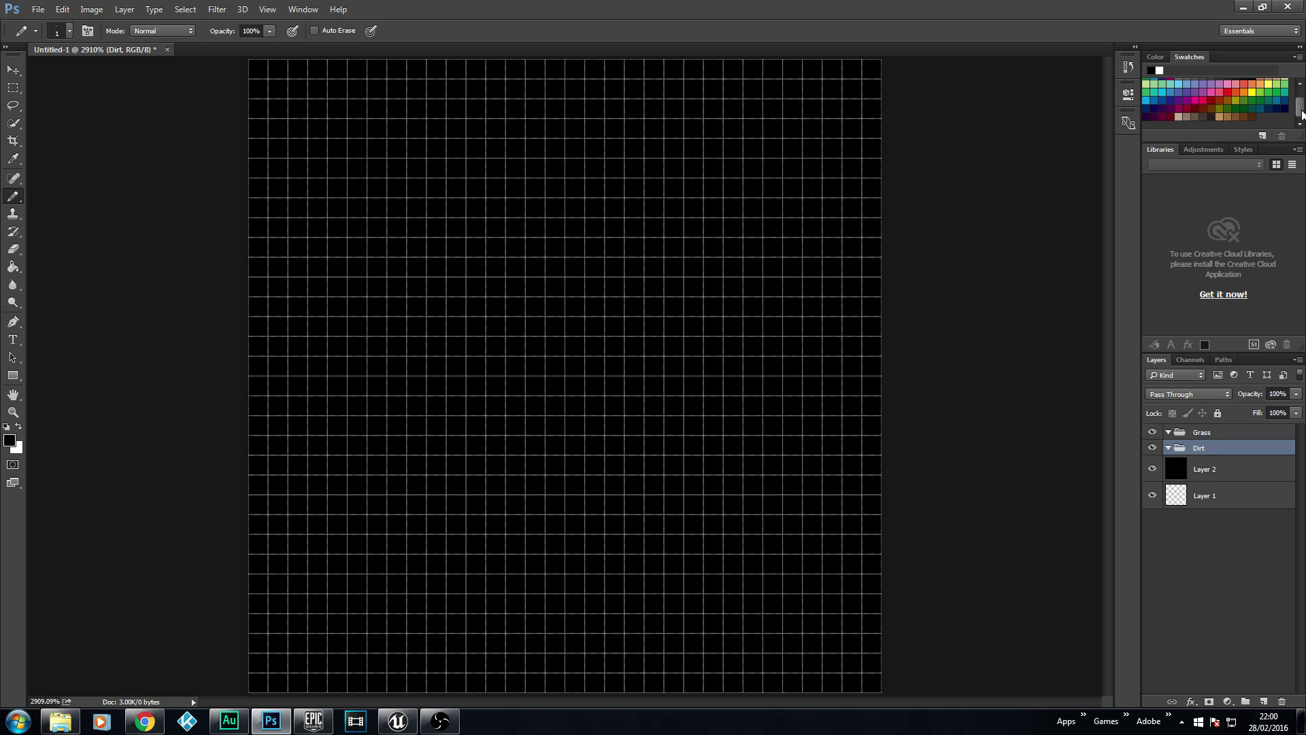
{"action": "left_click", "coordinate": [1245, 117]}
Fill the lower canvas brown on new Layer 3, then add empty Layer 4 above it
{"action": "left_click", "coordinate": [1264, 701]}
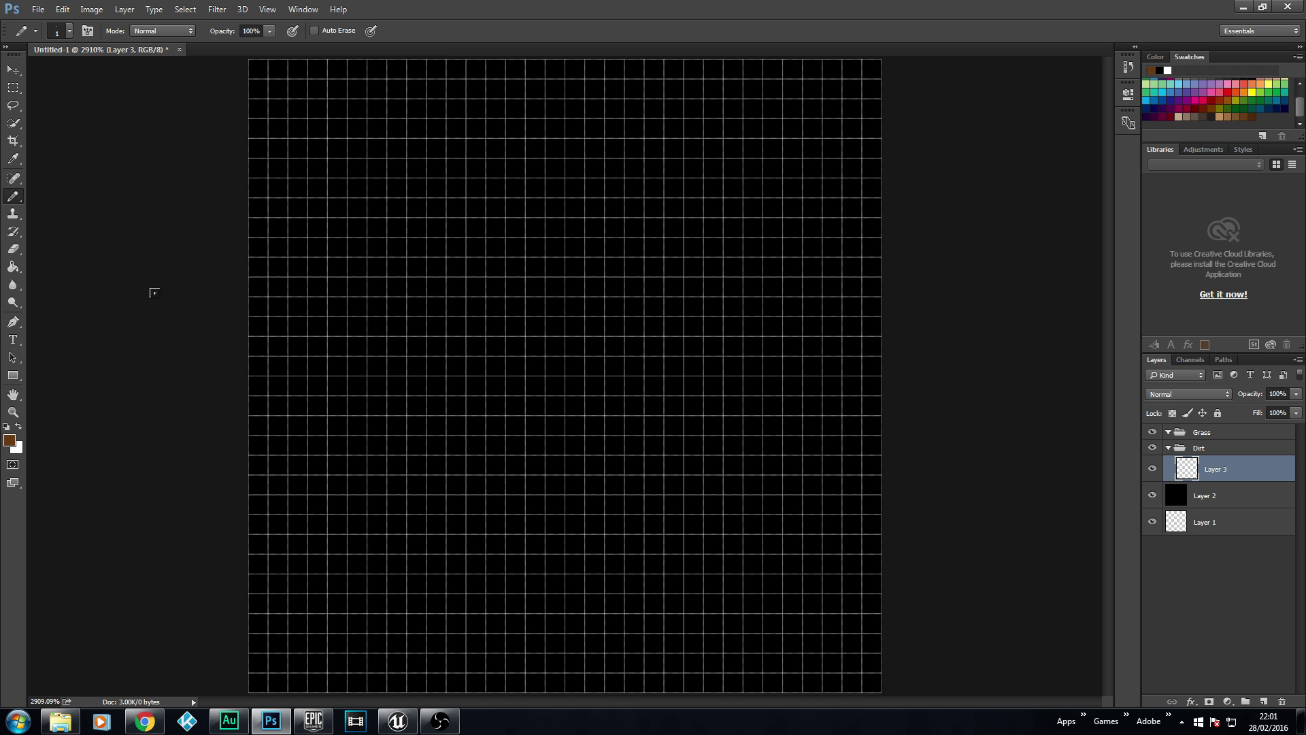
{"action": "left_click_drag", "start_coordinate": [246, 298], "coordinate": [866, 295]}
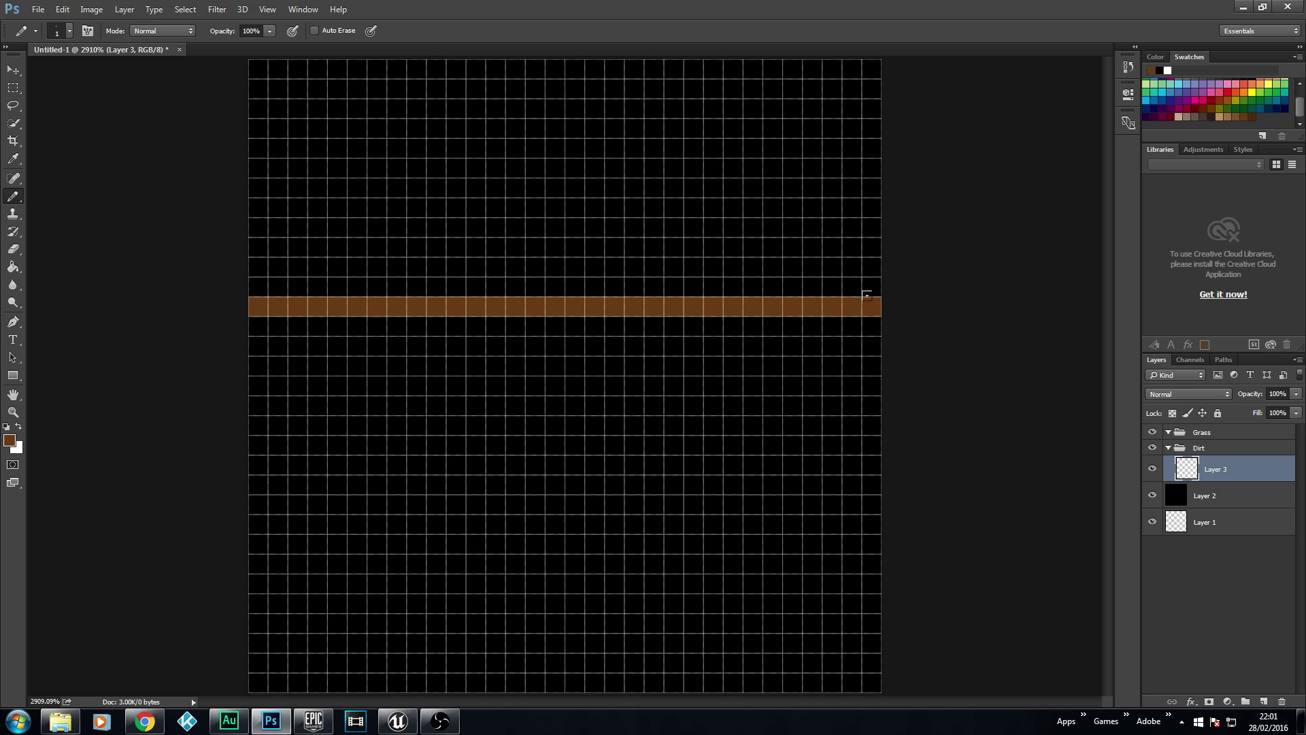
{"action": "left_click", "coordinate": [13, 267]}
{"action": "left_click", "coordinate": [371, 400]}
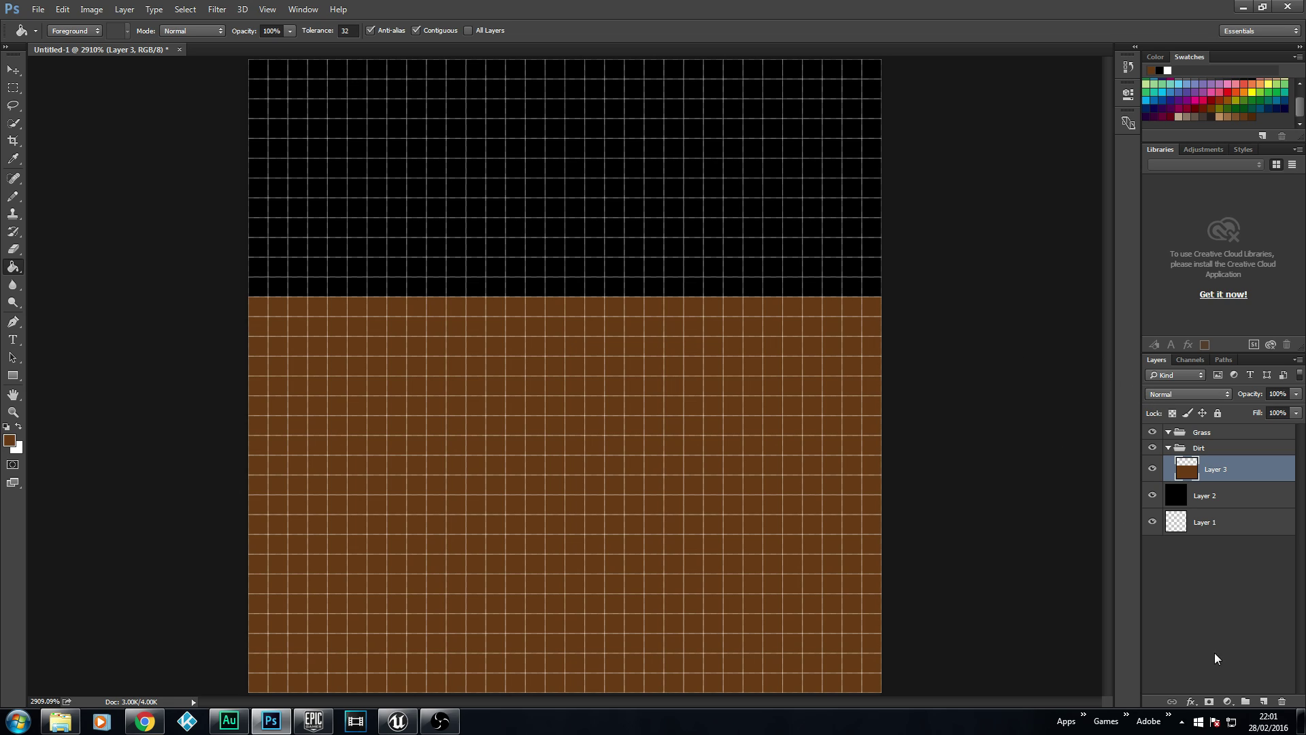
{"action": "left_click", "coordinate": [1264, 701]}
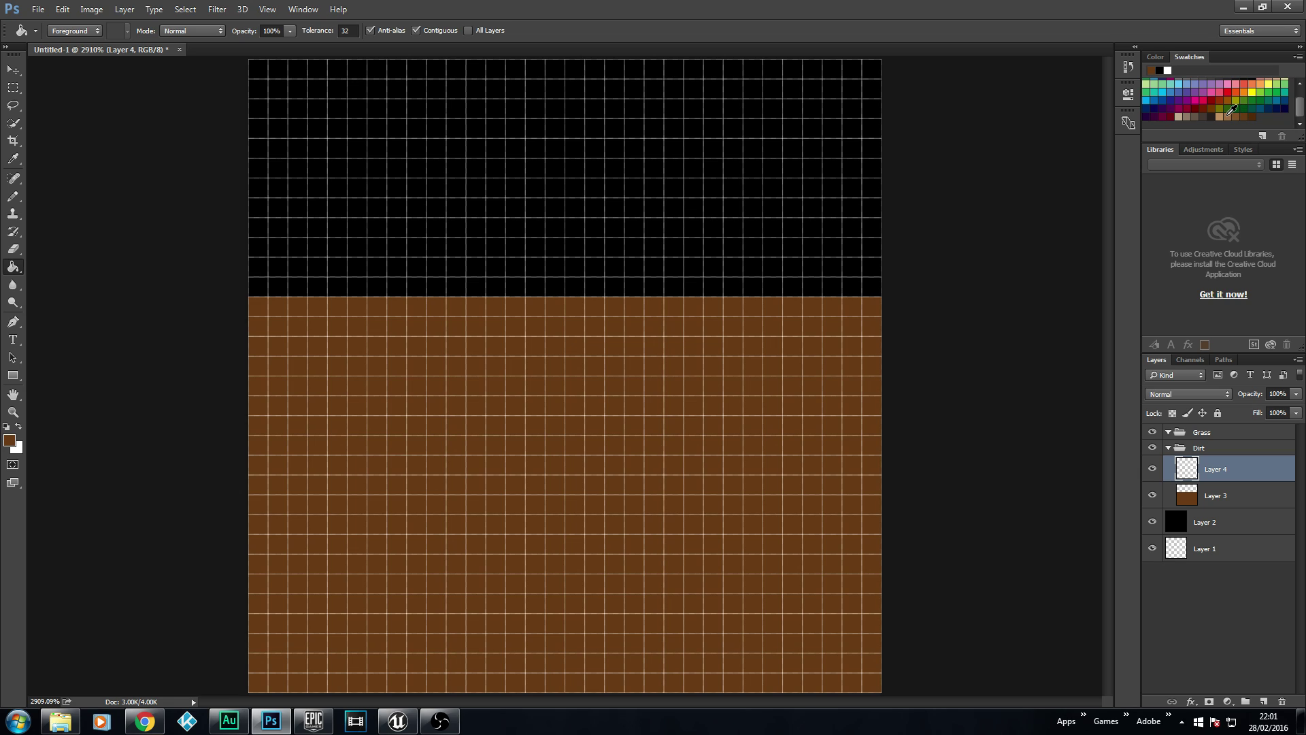
With a lighter tan pencil, paint alternating pixels across the left half of the bottom two rows
{"action": "left_click", "coordinate": [1228, 116]}
{"action": "left_click", "coordinate": [13, 196]}
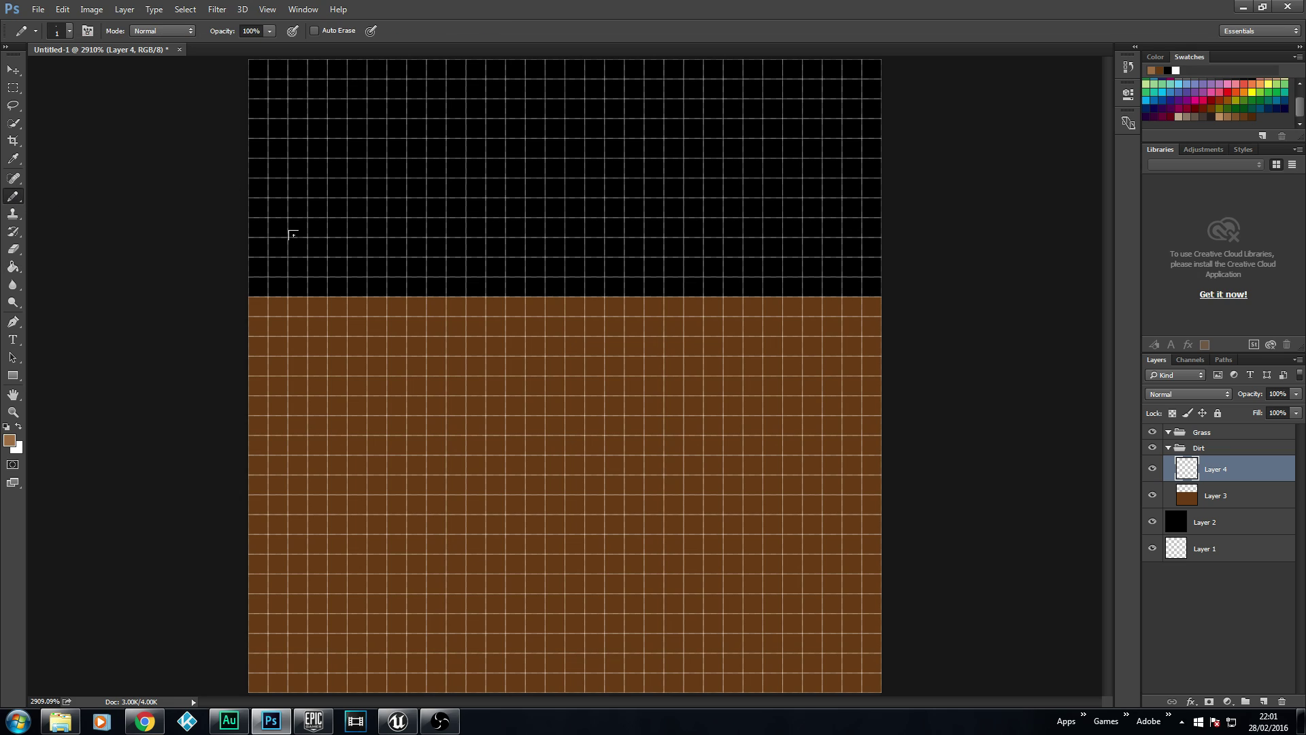
{"action": "left_click", "coordinate": [248, 671]}
{"action": "left_click", "coordinate": [278, 662]}
{"action": "left_click", "coordinate": [297, 681]}
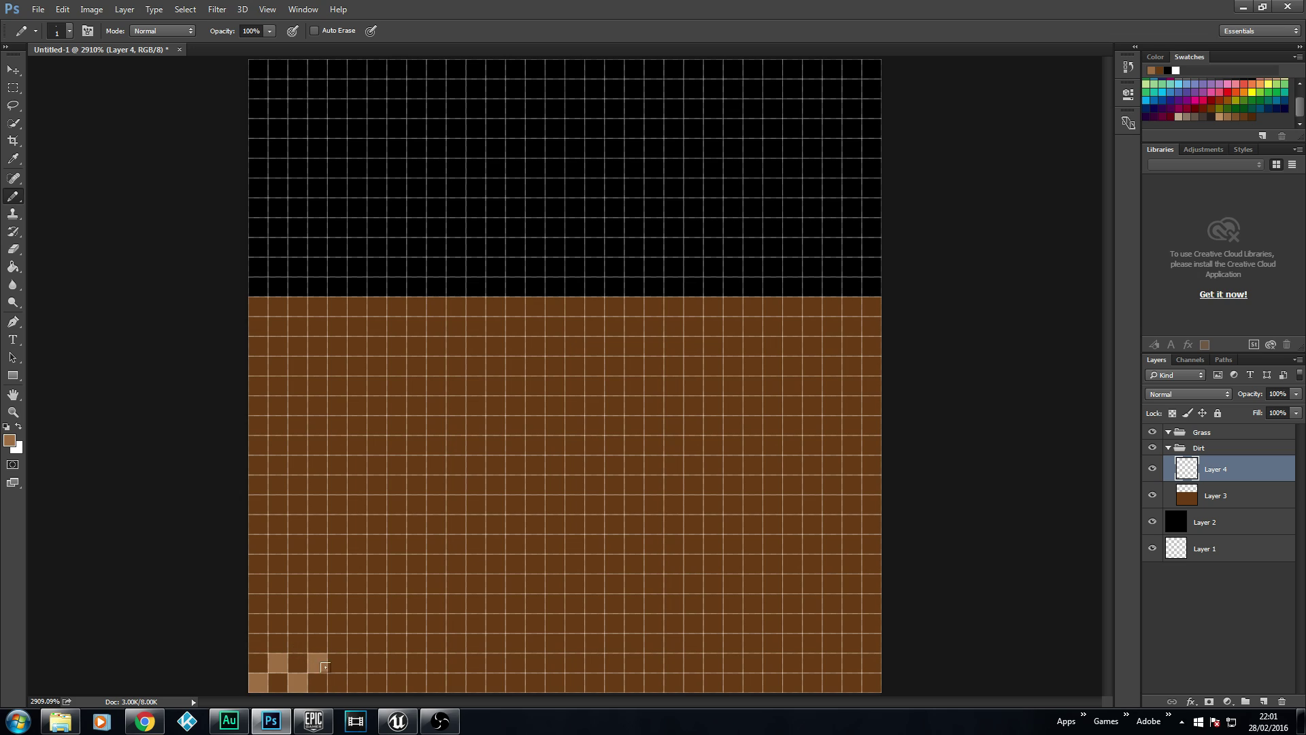
{"action": "left_click", "coordinate": [323, 664]}
{"action": "left_click", "coordinate": [337, 682]}
{"action": "left_click", "coordinate": [357, 663]}
{"action": "left_click", "coordinate": [376, 682]}
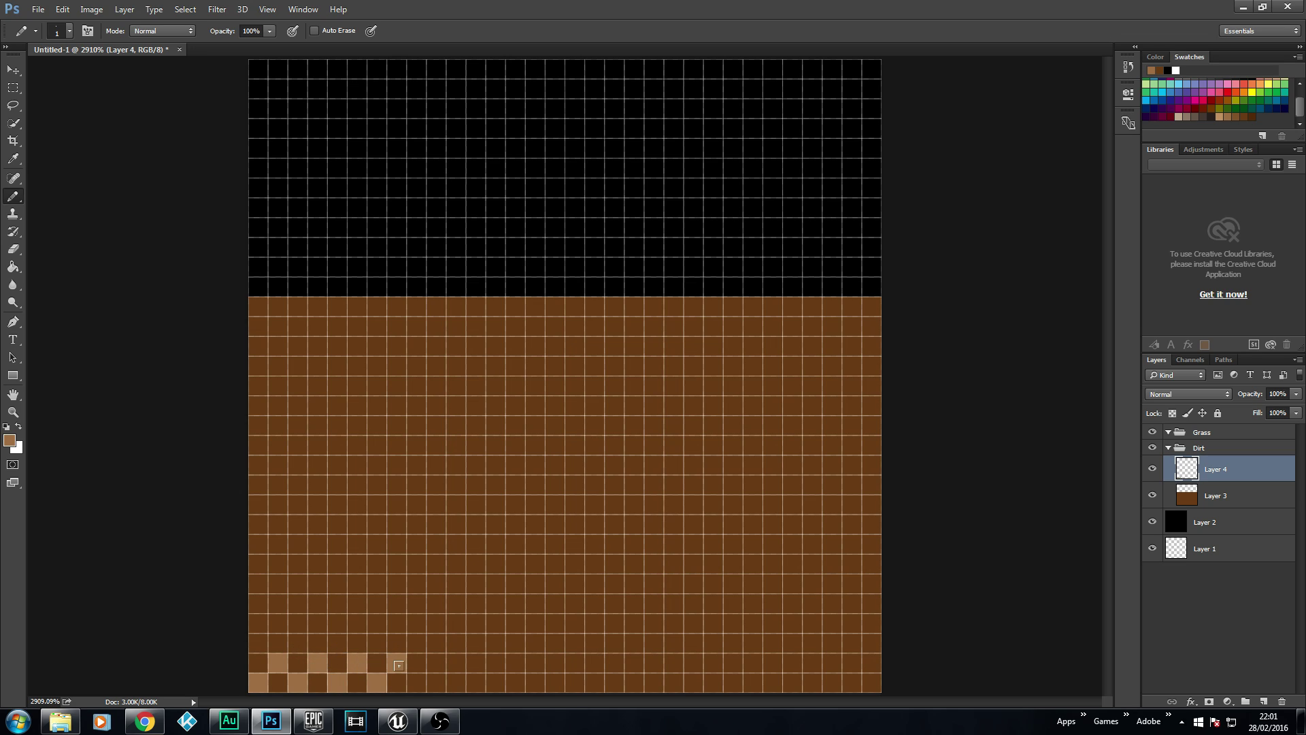
{"action": "left_click", "coordinate": [399, 666]}
{"action": "left_click", "coordinate": [416, 681]}
{"action": "left_click", "coordinate": [435, 662]}
{"action": "left_click", "coordinate": [455, 682]}
{"action": "left_click", "coordinate": [475, 663]}
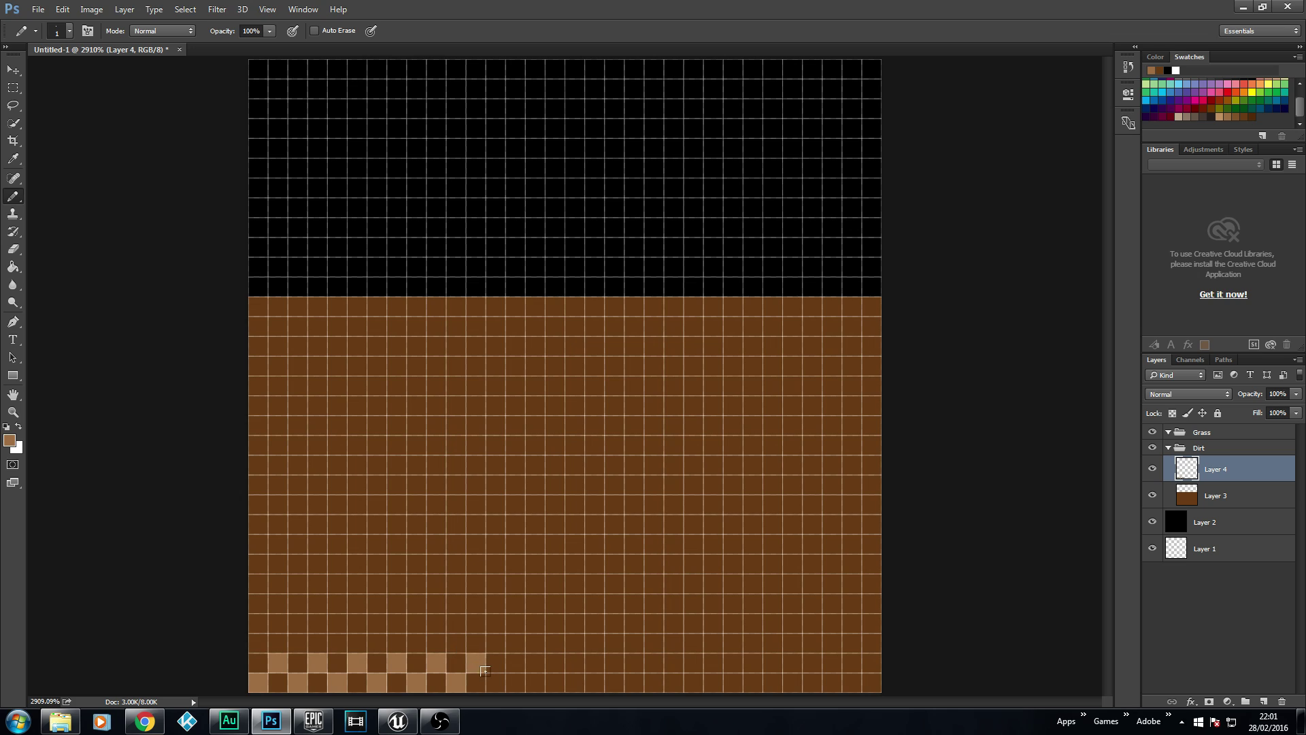
{"action": "left_click", "coordinate": [494, 682]}
{"action": "left_click", "coordinate": [514, 663]}
{"action": "left_click", "coordinate": [534, 682]}
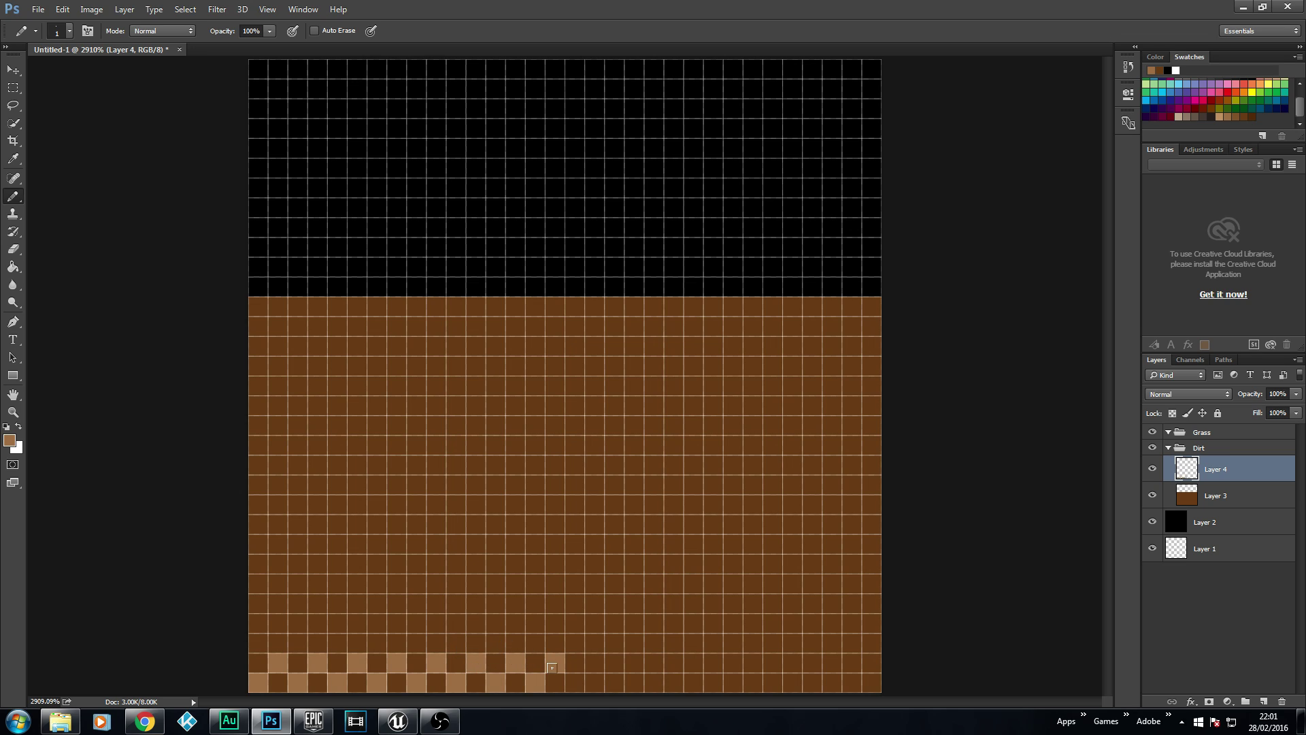
Continue the tan checkerboard across the bottom two rows to the canvas's right edge
{"action": "left_click", "coordinate": [553, 665]}
{"action": "left_click", "coordinate": [574, 682]}
{"action": "left_click", "coordinate": [593, 663]}
{"action": "left_click", "coordinate": [613, 682]}
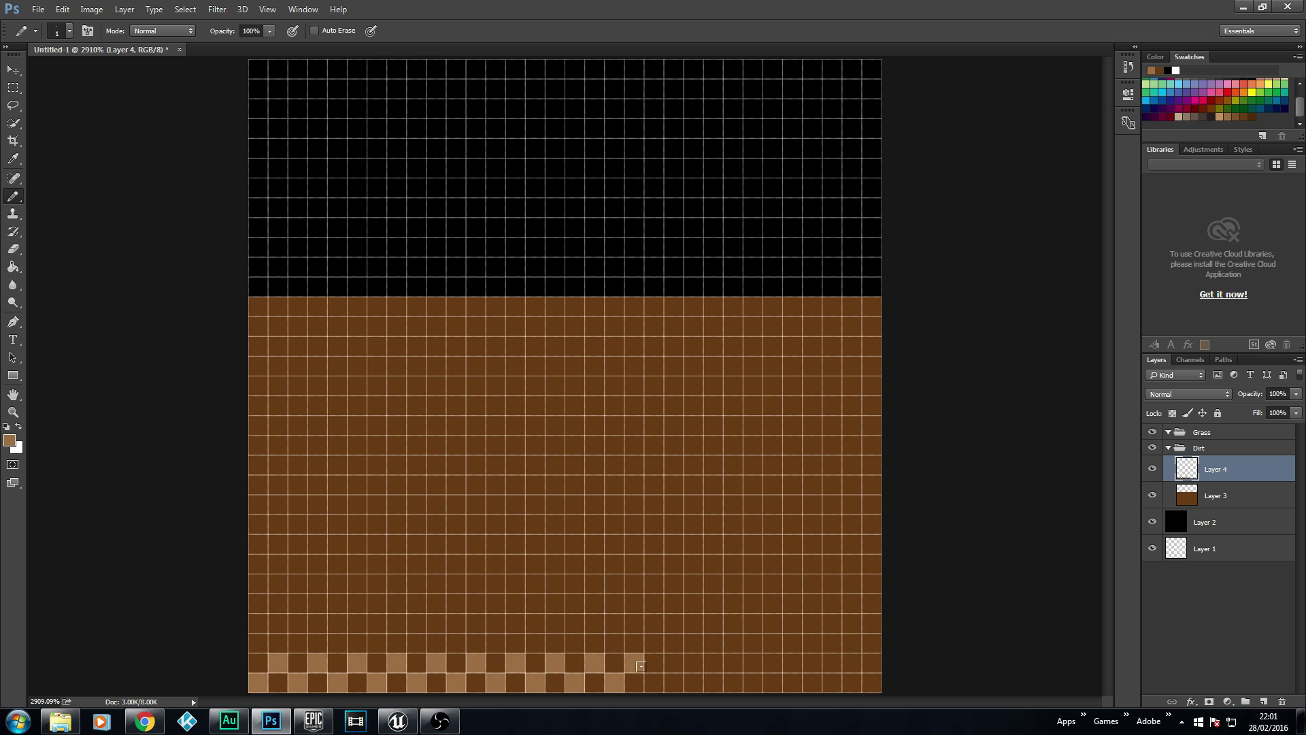
{"action": "left_click", "coordinate": [637, 663]}
{"action": "left_click", "coordinate": [653, 682]}
{"action": "left_click", "coordinate": [673, 662]}
{"action": "left_click", "coordinate": [693, 681]}
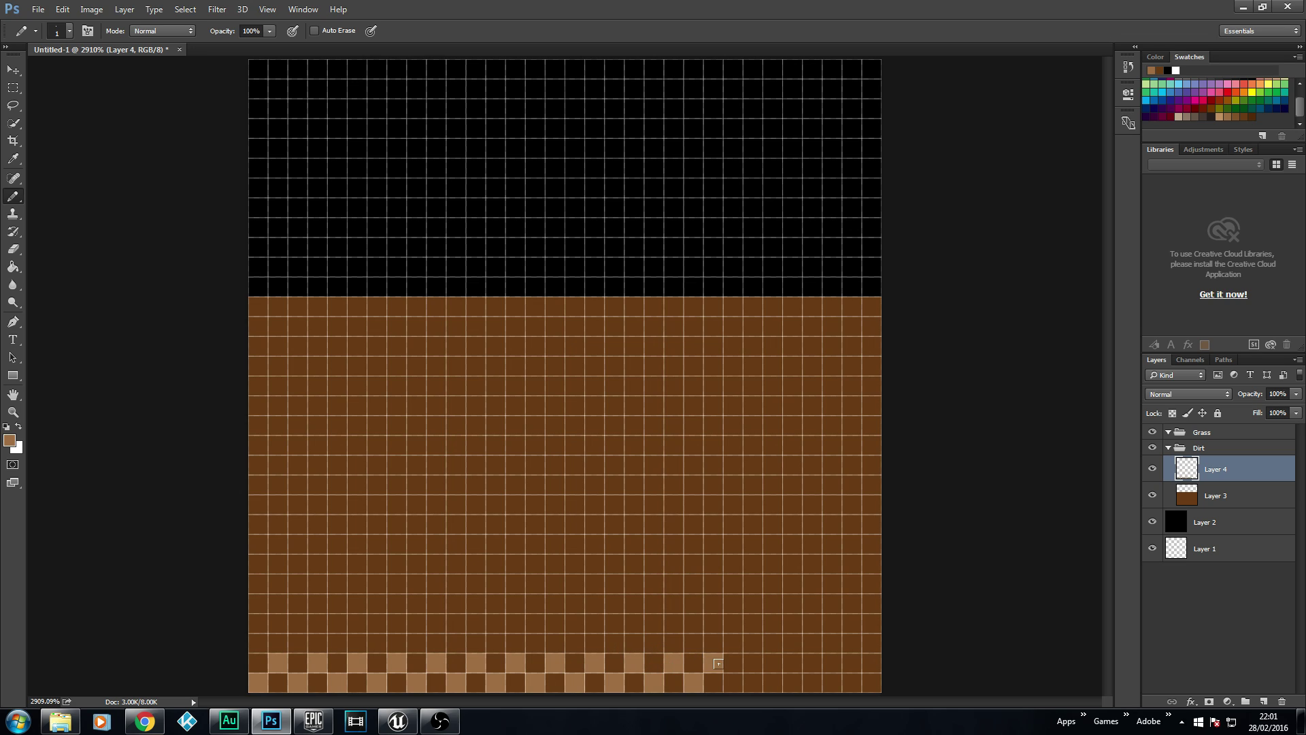
{"action": "left_click", "coordinate": [713, 662]}
{"action": "left_click", "coordinate": [733, 683]}
{"action": "left_click", "coordinate": [753, 662]}
{"action": "left_click", "coordinate": [772, 683]}
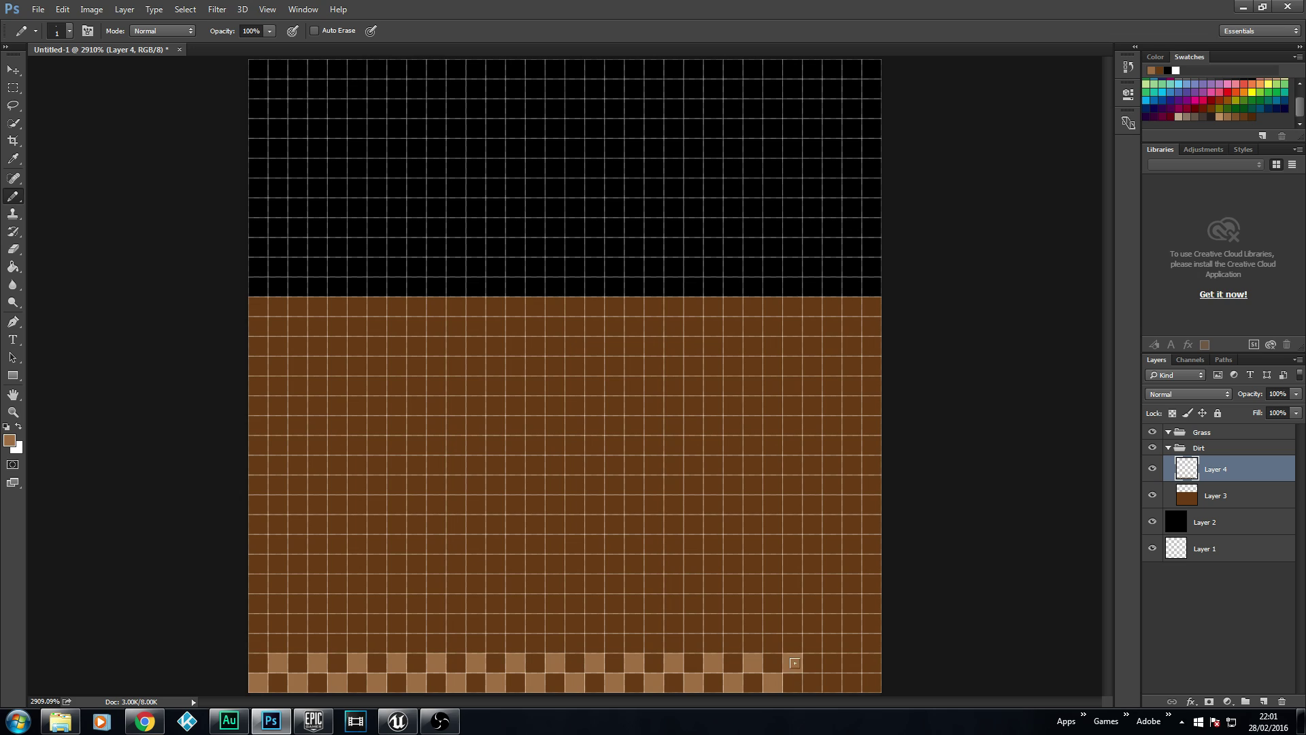
{"action": "left_click", "coordinate": [793, 663]}
{"action": "left_click", "coordinate": [812, 683]}
{"action": "left_click", "coordinate": [832, 662]}
{"action": "left_click", "coordinate": [852, 683]}
{"action": "left_click", "coordinate": [871, 663]}
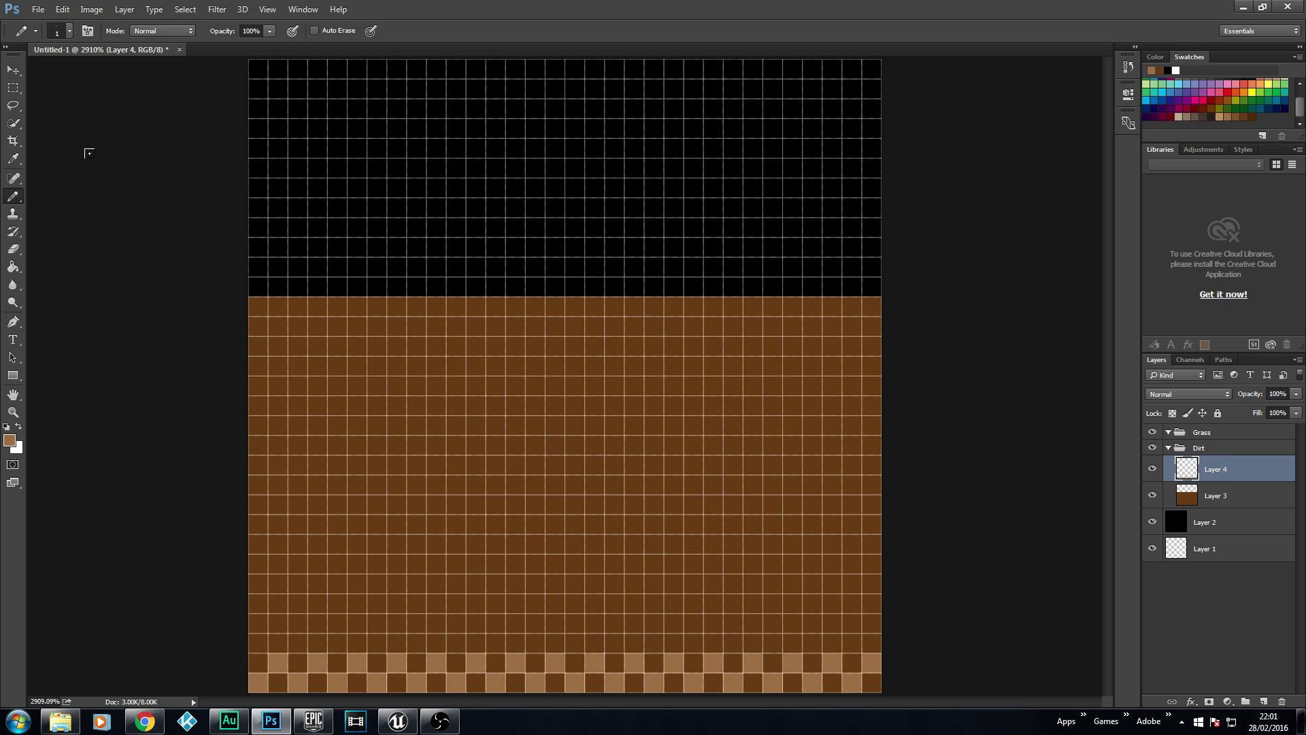
Copy the bottom two checker rows to new Layer 5 and move it up two rows
{"action": "left_click", "coordinate": [13, 87]}
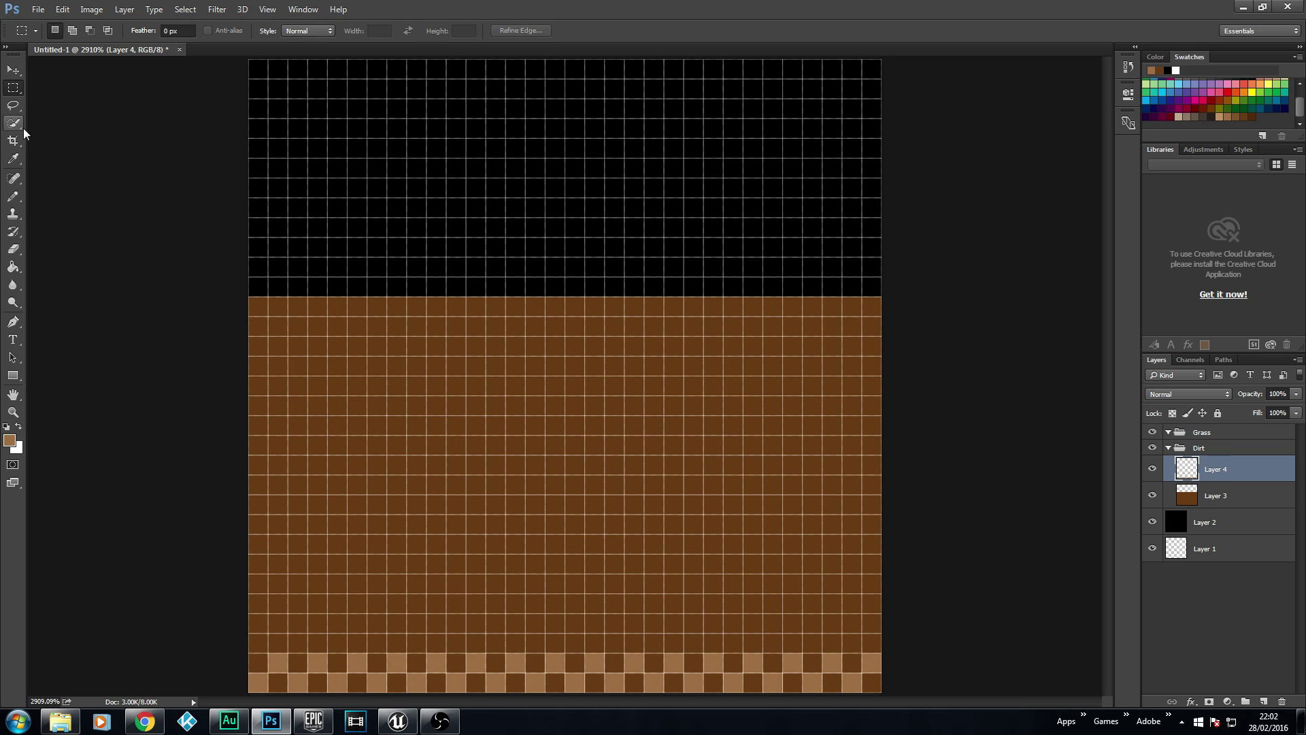
{"action": "left_click_drag", "start_coordinate": [260, 647], "coordinate": [871, 682]}
{"action": "right_click", "coordinate": [808, 676]}
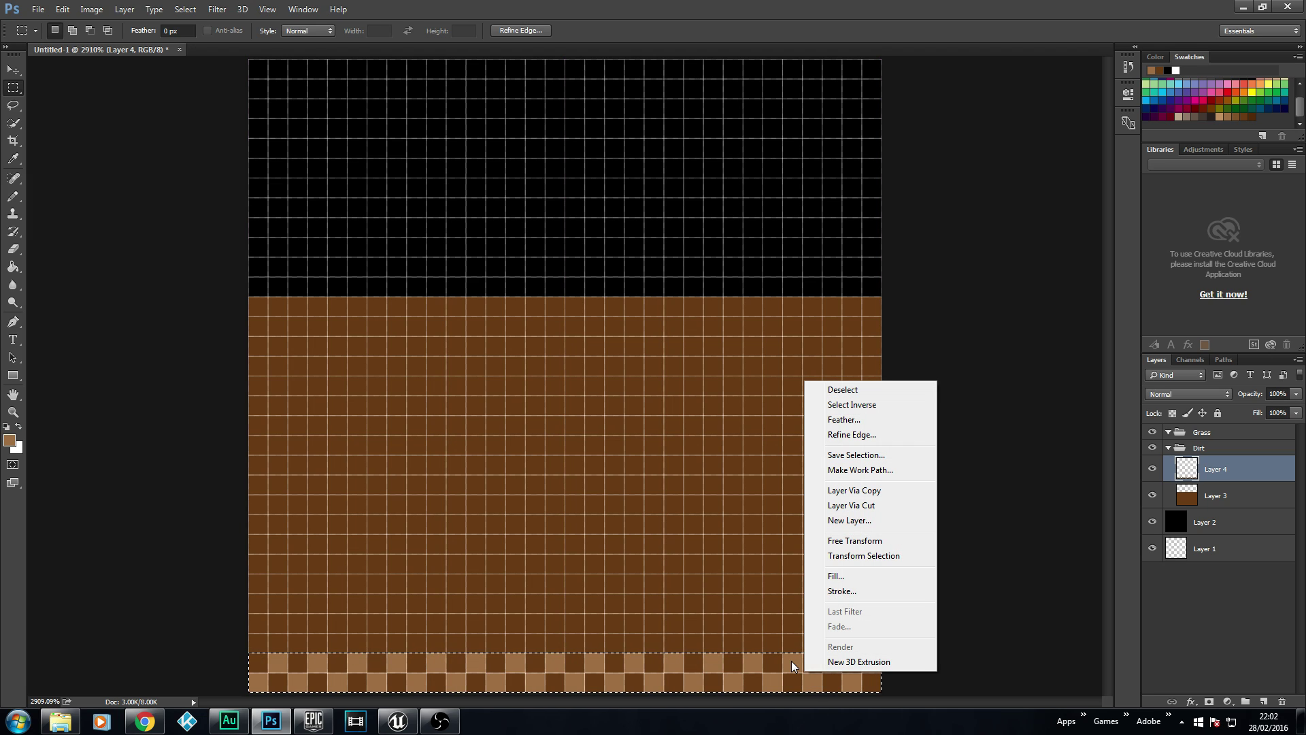
{"action": "left_click", "coordinate": [875, 490]}
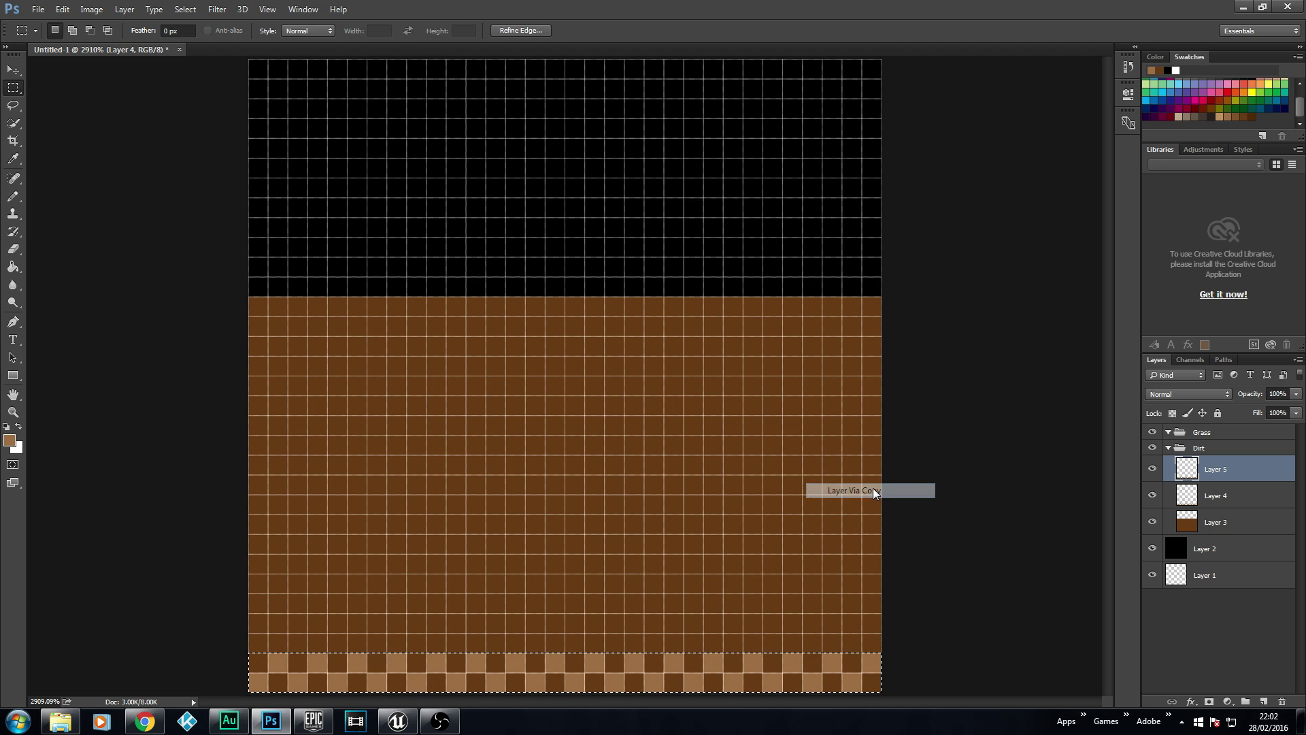
{"action": "left_click", "coordinate": [13, 69]}
{"action": "left_click_drag", "start_coordinate": [461, 679], "coordinate": [489, 638]}
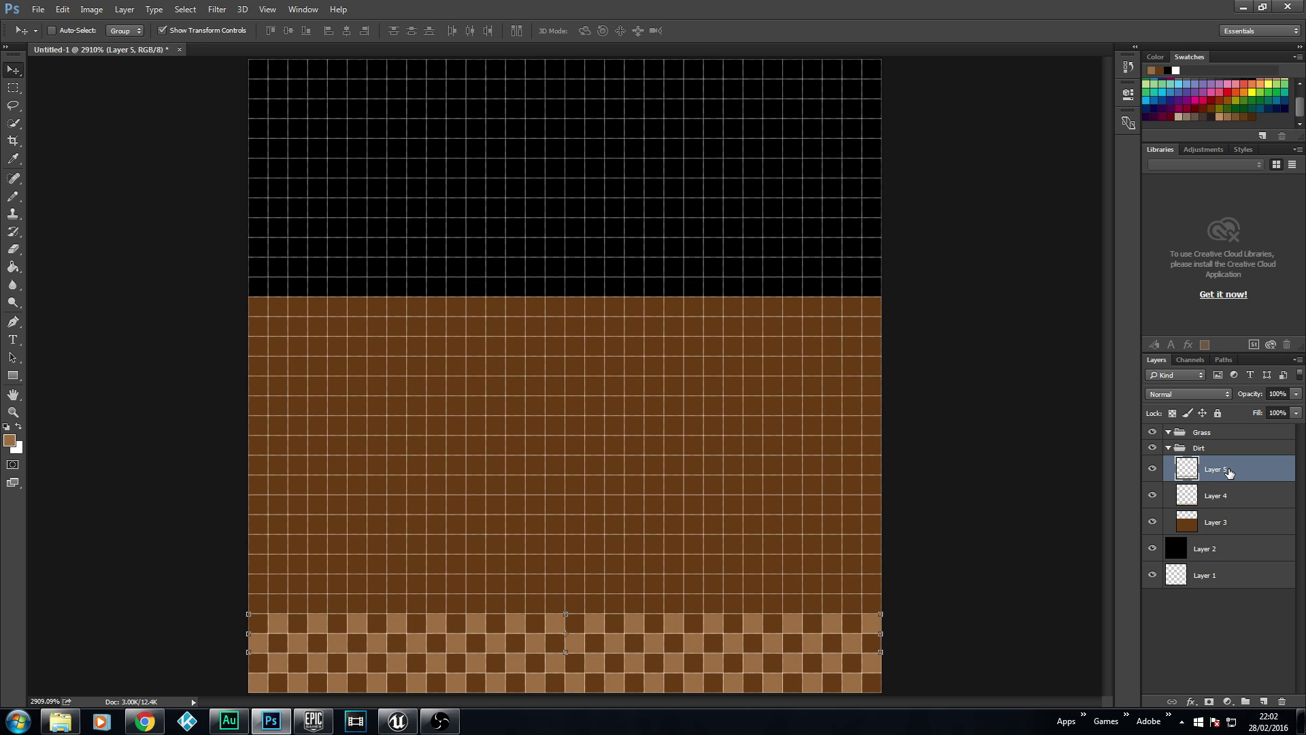
Duplicate Layer 5 three times (through Layer 5 copy 3), shifting each copy up two rows
{"action": "right_click", "coordinate": [1229, 472]}
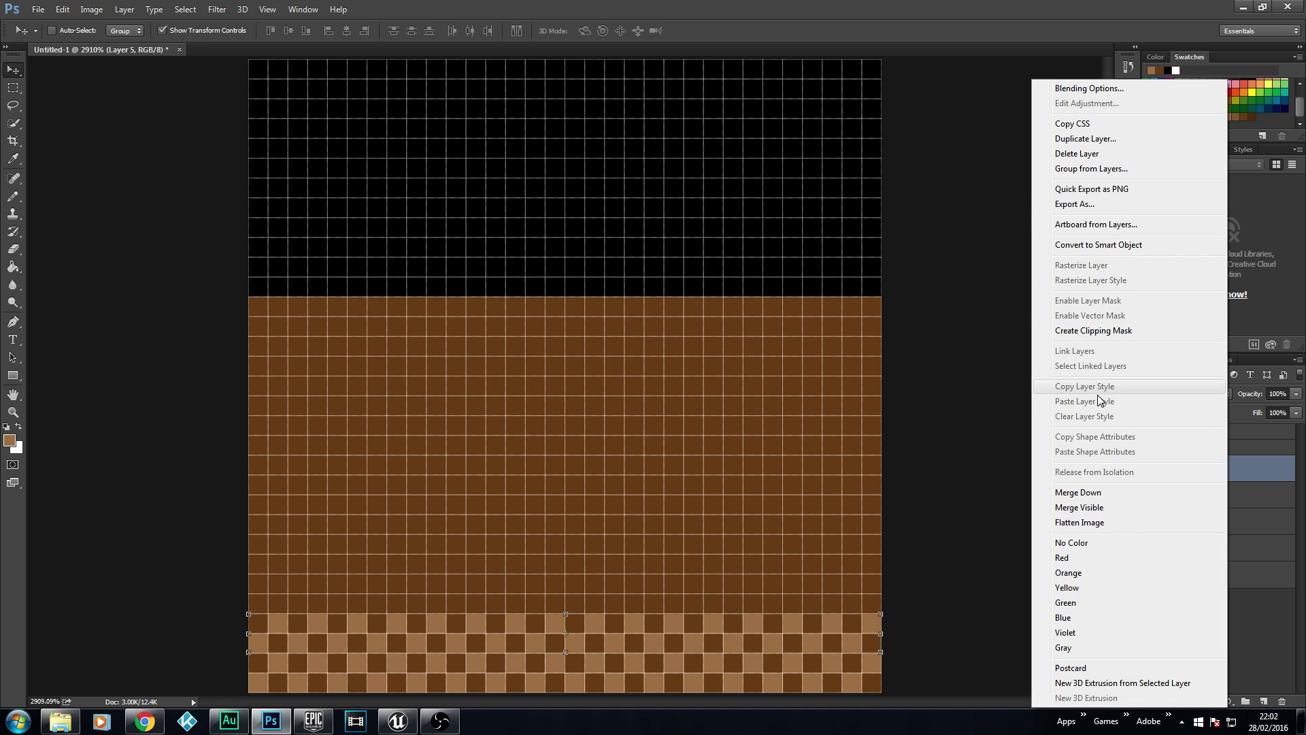
{"action": "left_click", "coordinate": [1085, 139]}
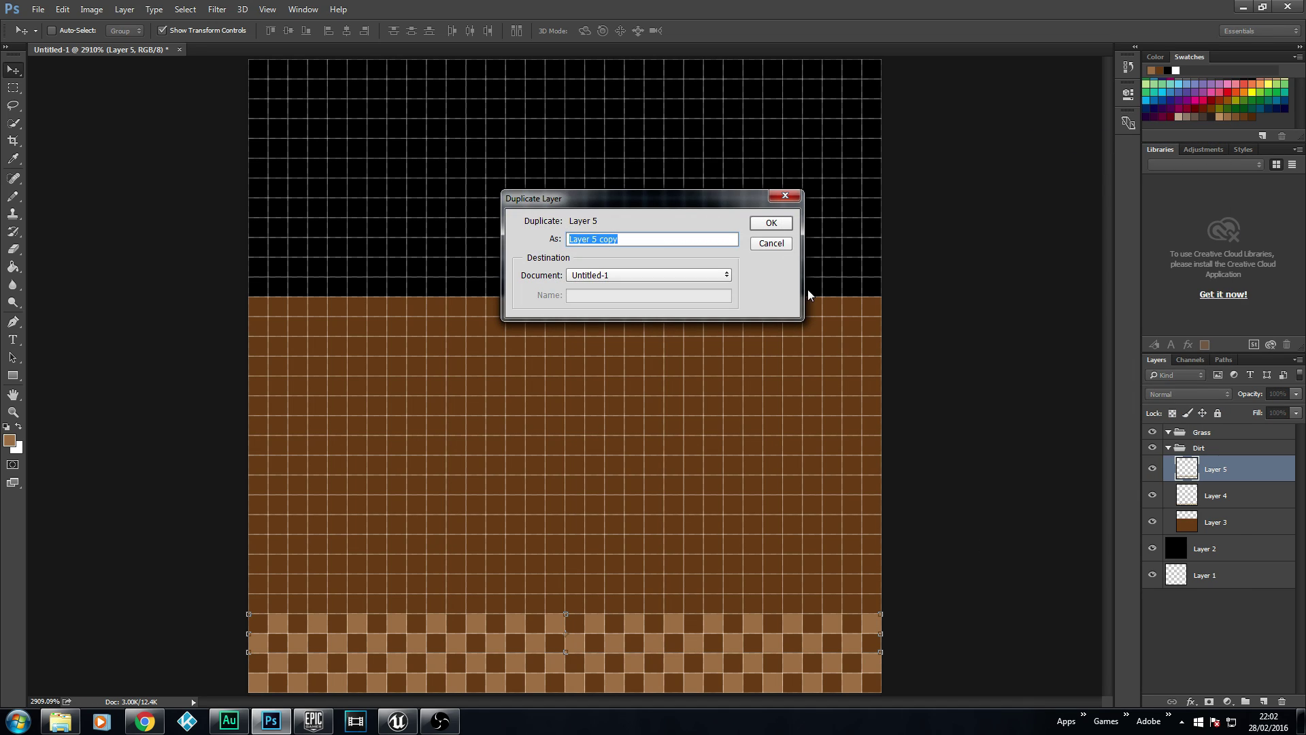
{"action": "left_click", "coordinate": [772, 224]}
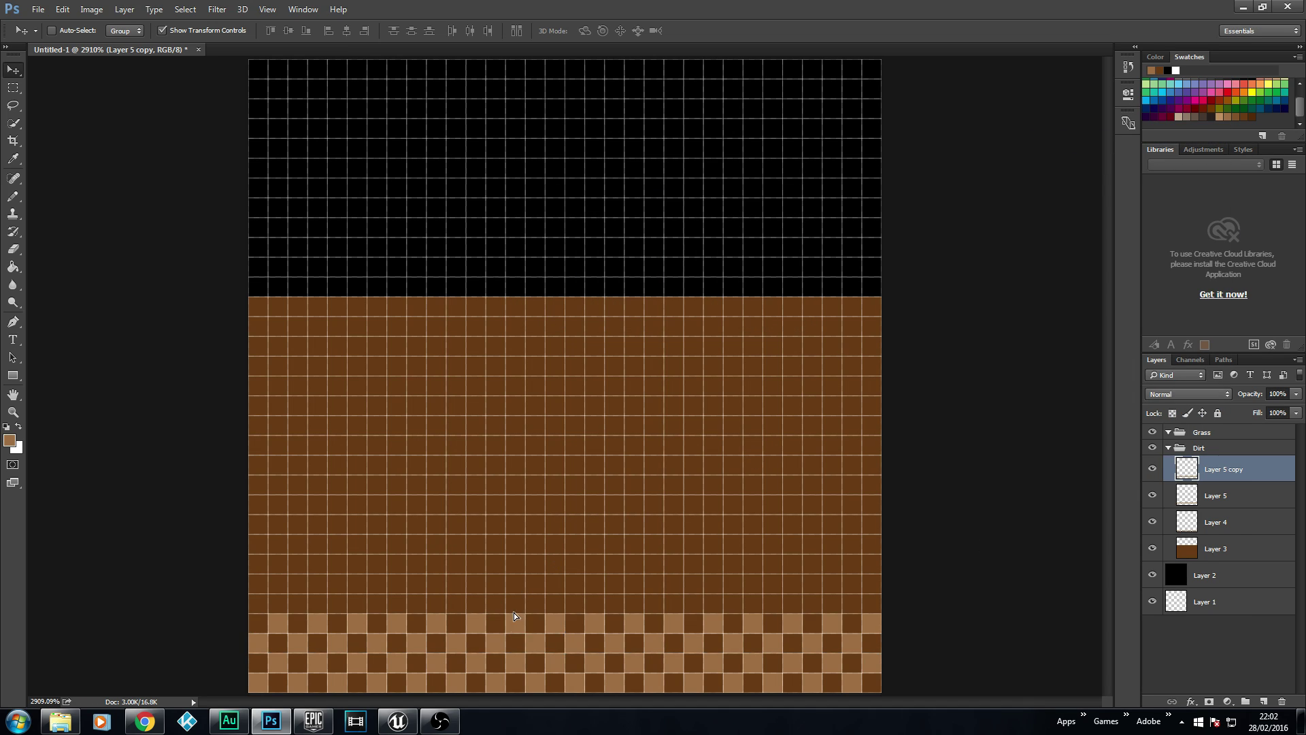
{"action": "left_click_drag", "start_coordinate": [515, 612], "coordinate": [513, 571]}
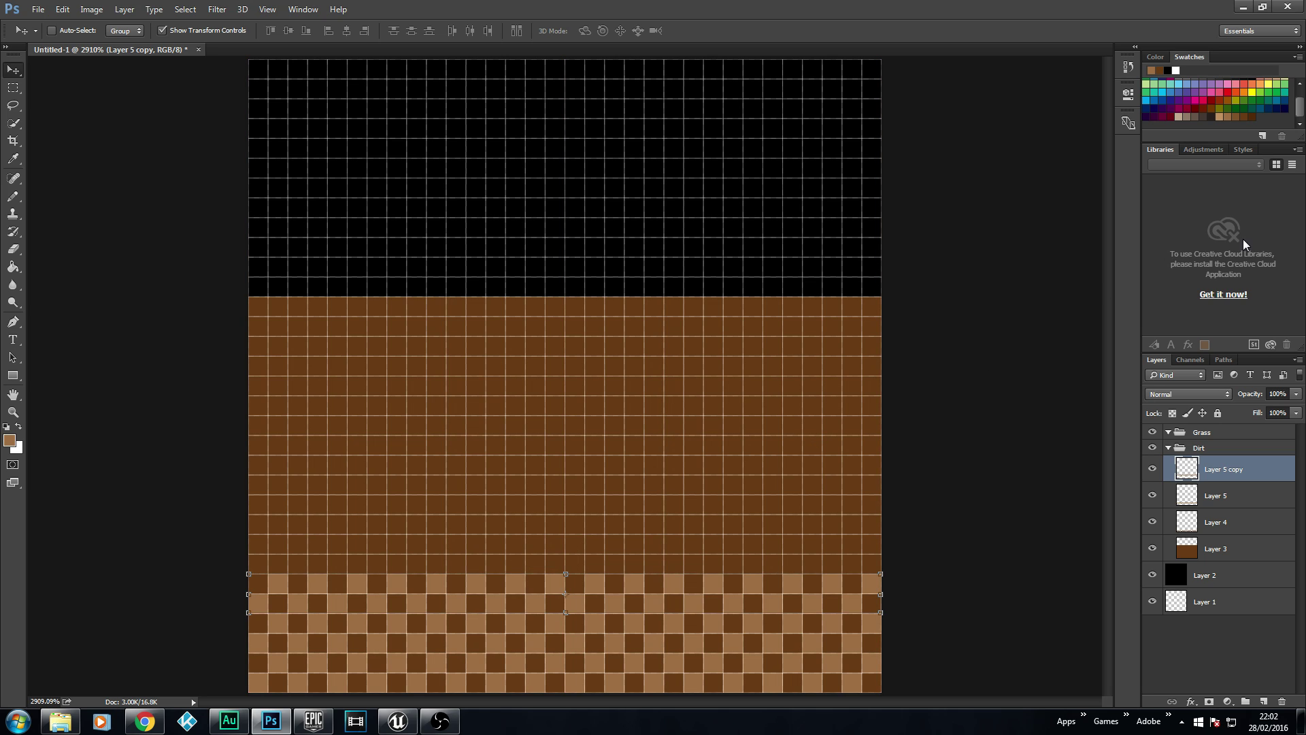
{"action": "right_click", "coordinate": [1217, 473]}
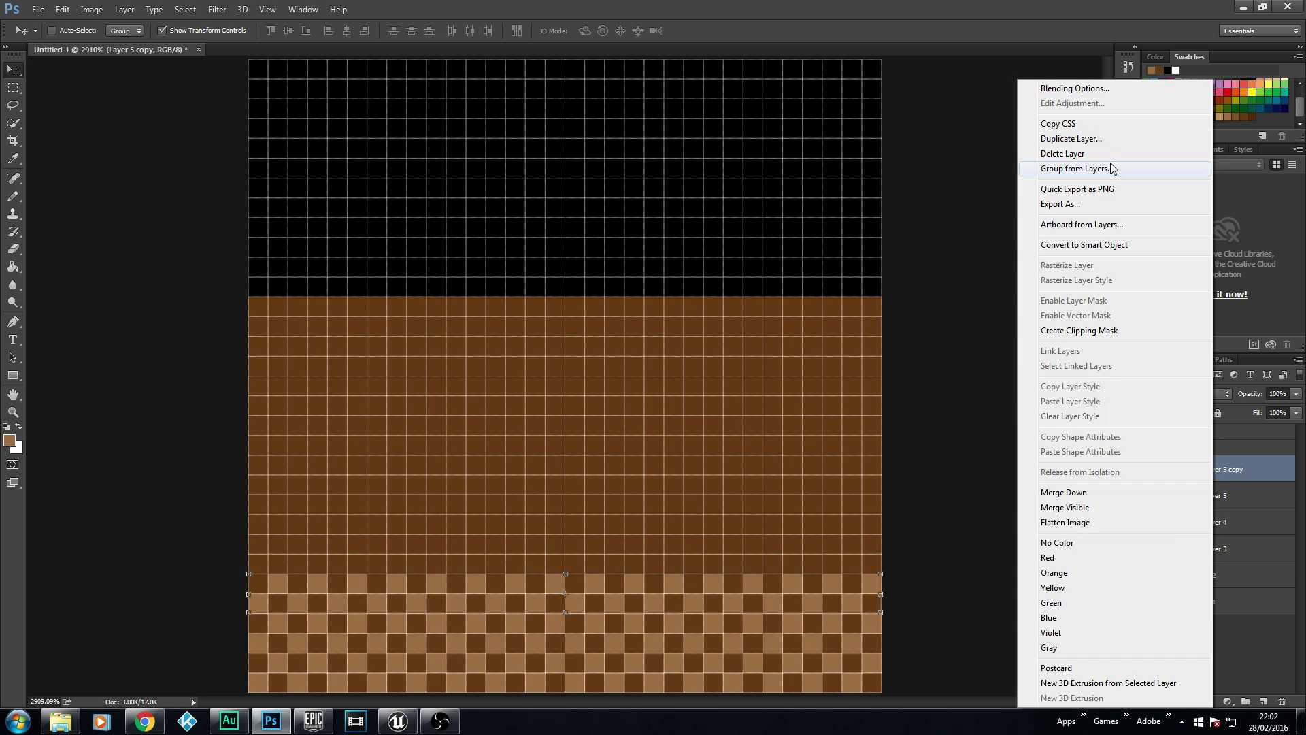
{"action": "left_click", "coordinate": [1072, 139]}
{"action": "left_click", "coordinate": [774, 225]}
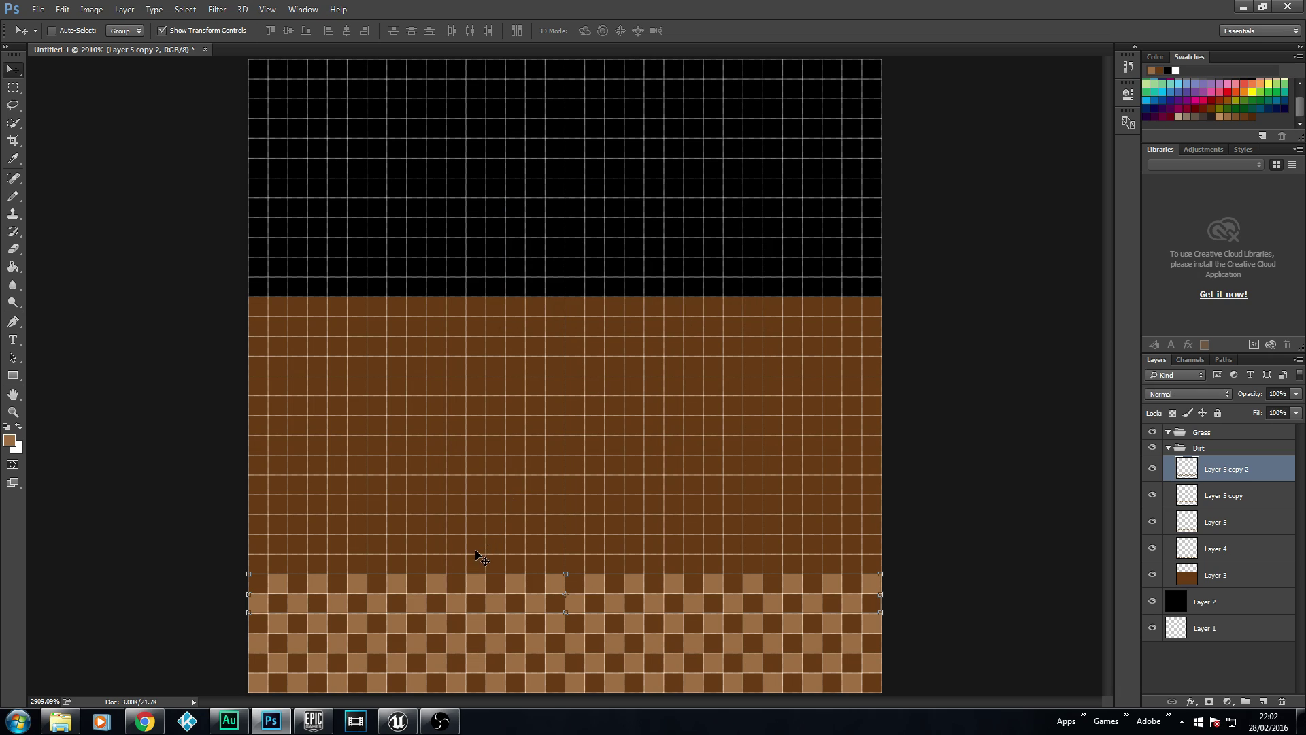
{"action": "left_click_drag", "start_coordinate": [477, 589], "coordinate": [457, 550]}
{"action": "right_click", "coordinate": [1210, 474]}
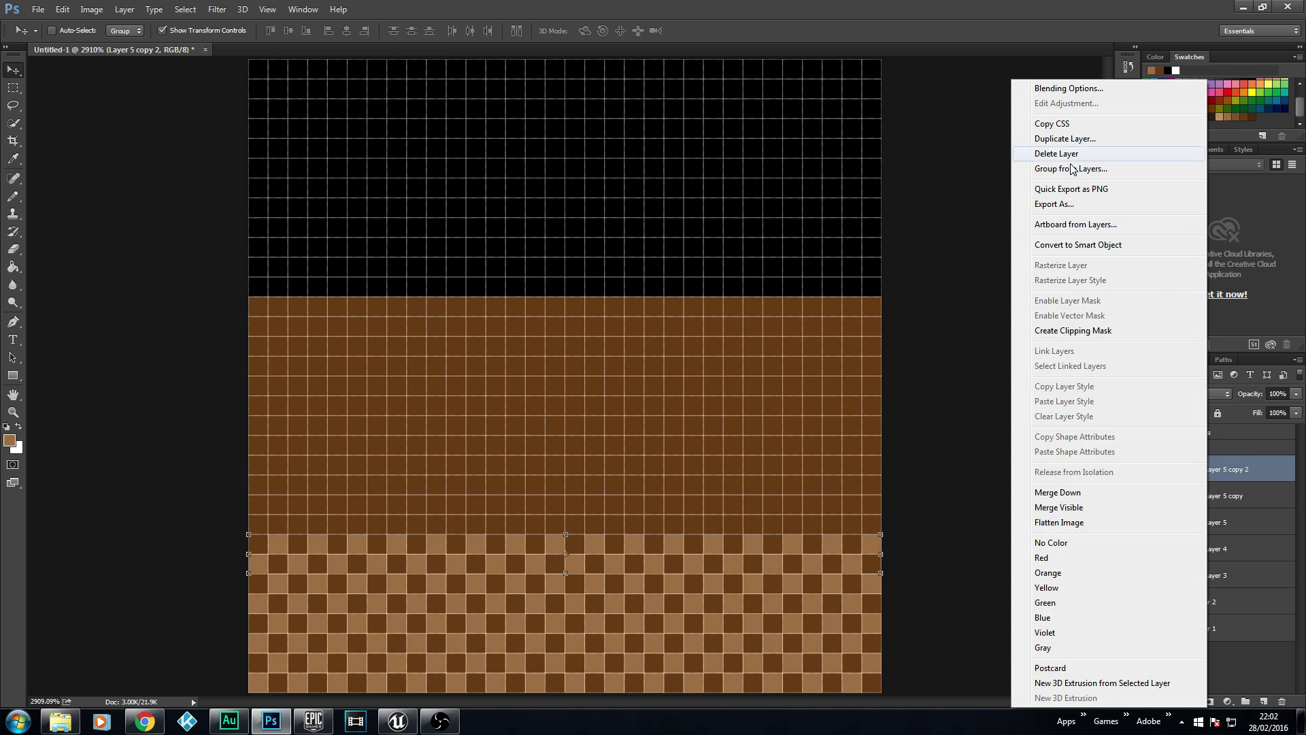
{"action": "left_click", "coordinate": [1078, 139]}
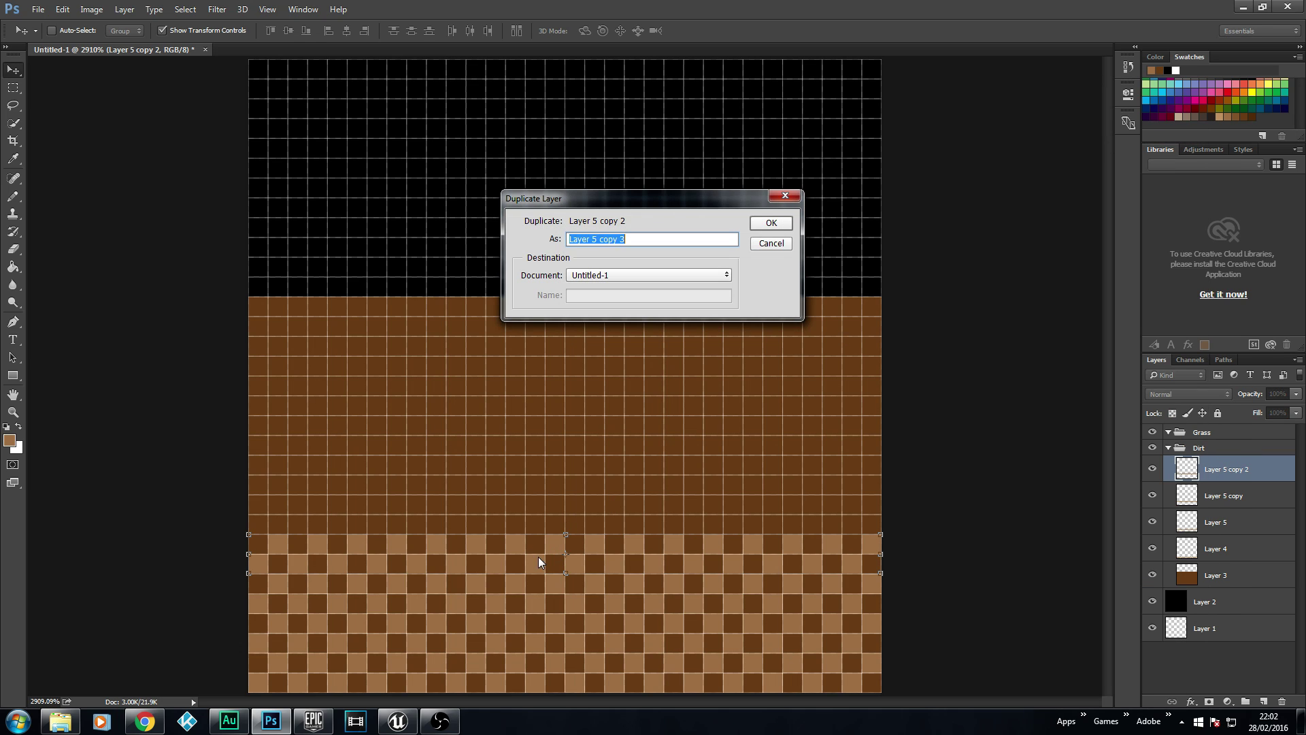
{"action": "left_click", "coordinate": [774, 225]}
{"action": "left_click_drag", "start_coordinate": [476, 542], "coordinate": [470, 496]}
Add Layer 5 copy 4 through copy 6, each moved two rows above the last
{"action": "right_click", "coordinate": [1228, 474]}
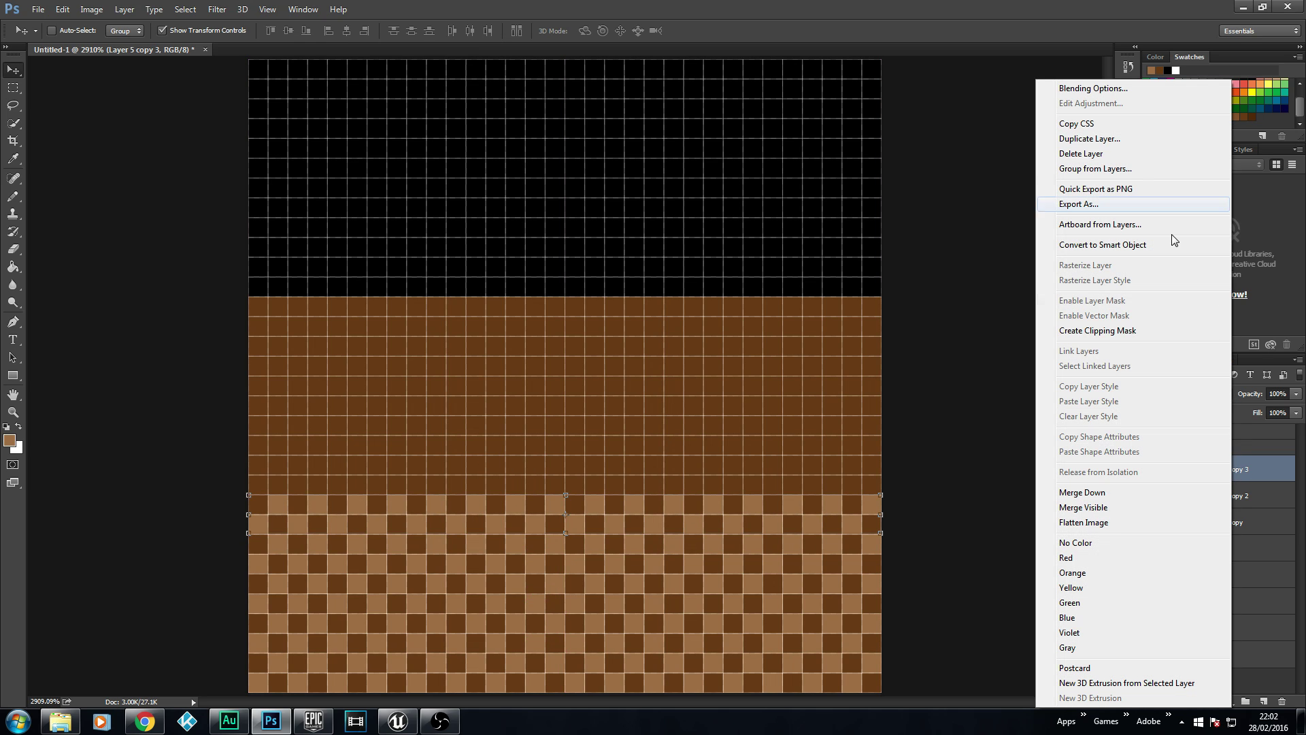
{"action": "left_click", "coordinate": [1088, 138]}
{"action": "left_click", "coordinate": [778, 233]}
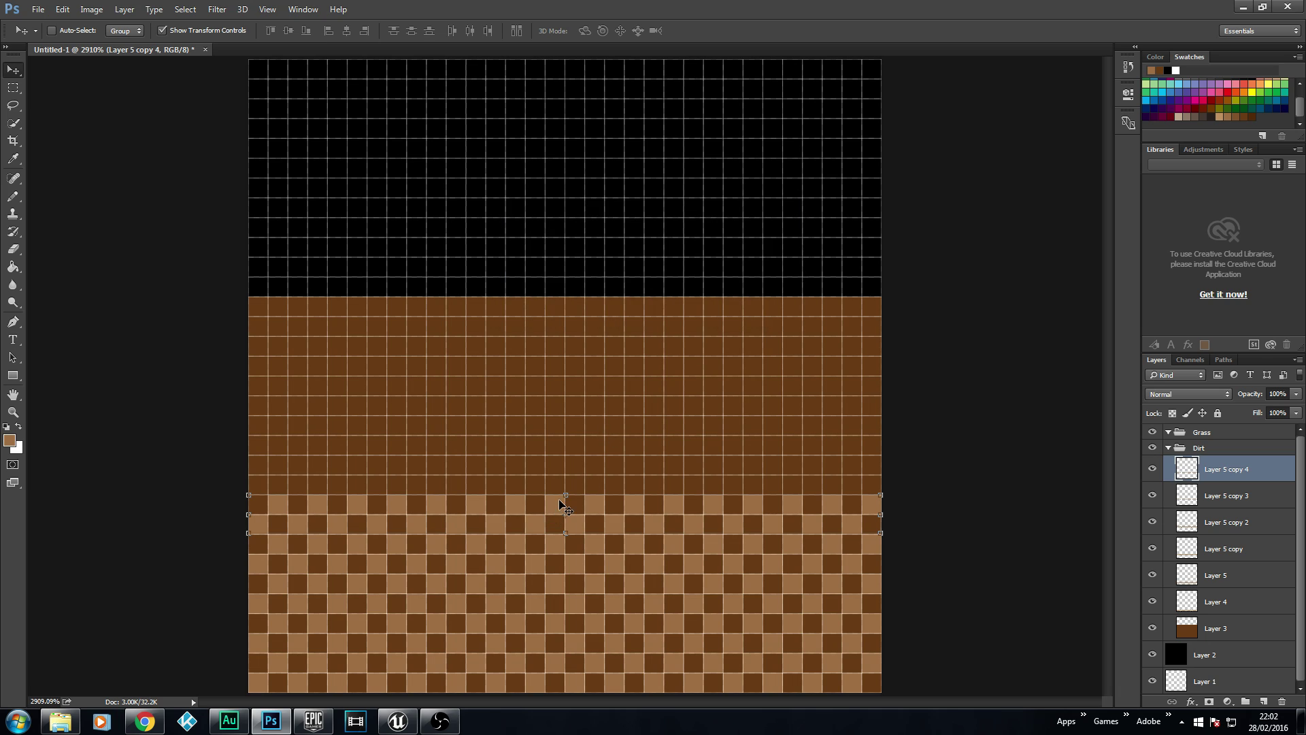
{"action": "left_click_drag", "start_coordinate": [559, 504], "coordinate": [559, 464]}
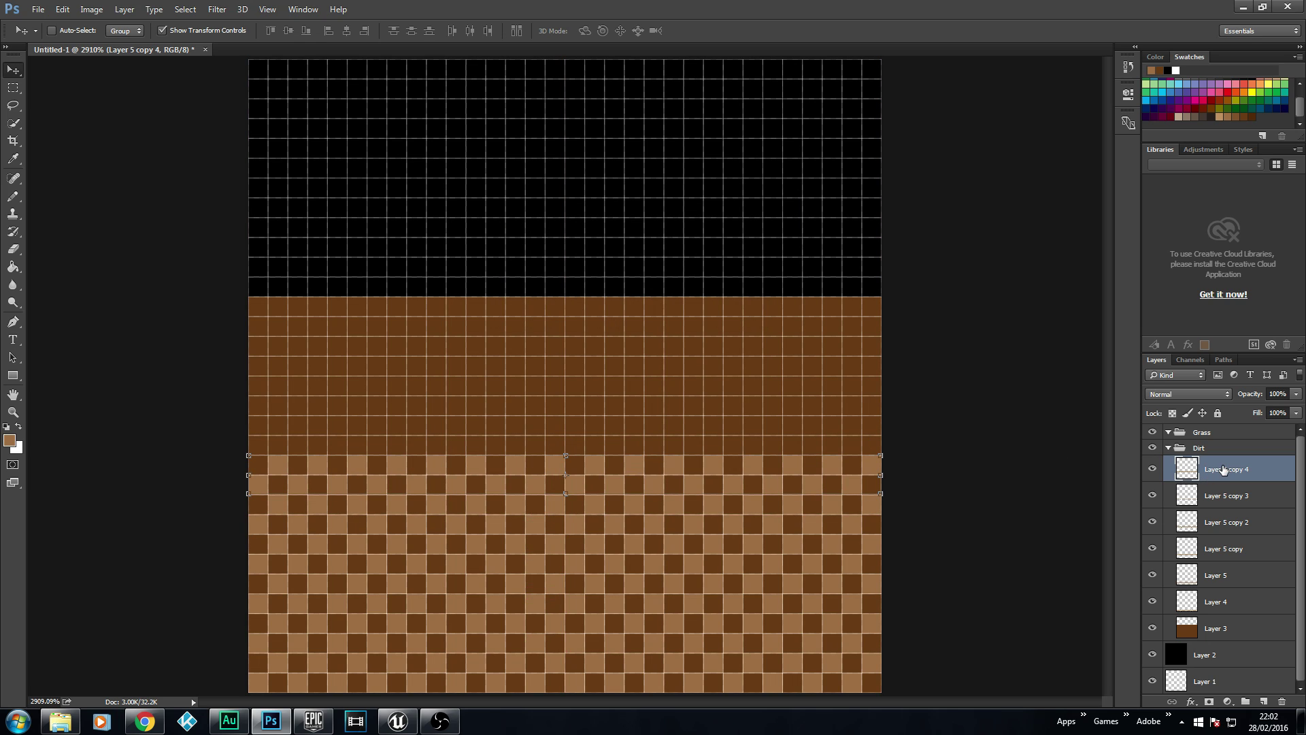
{"action": "right_click", "coordinate": [1224, 469]}
{"action": "left_click", "coordinate": [1082, 139]}
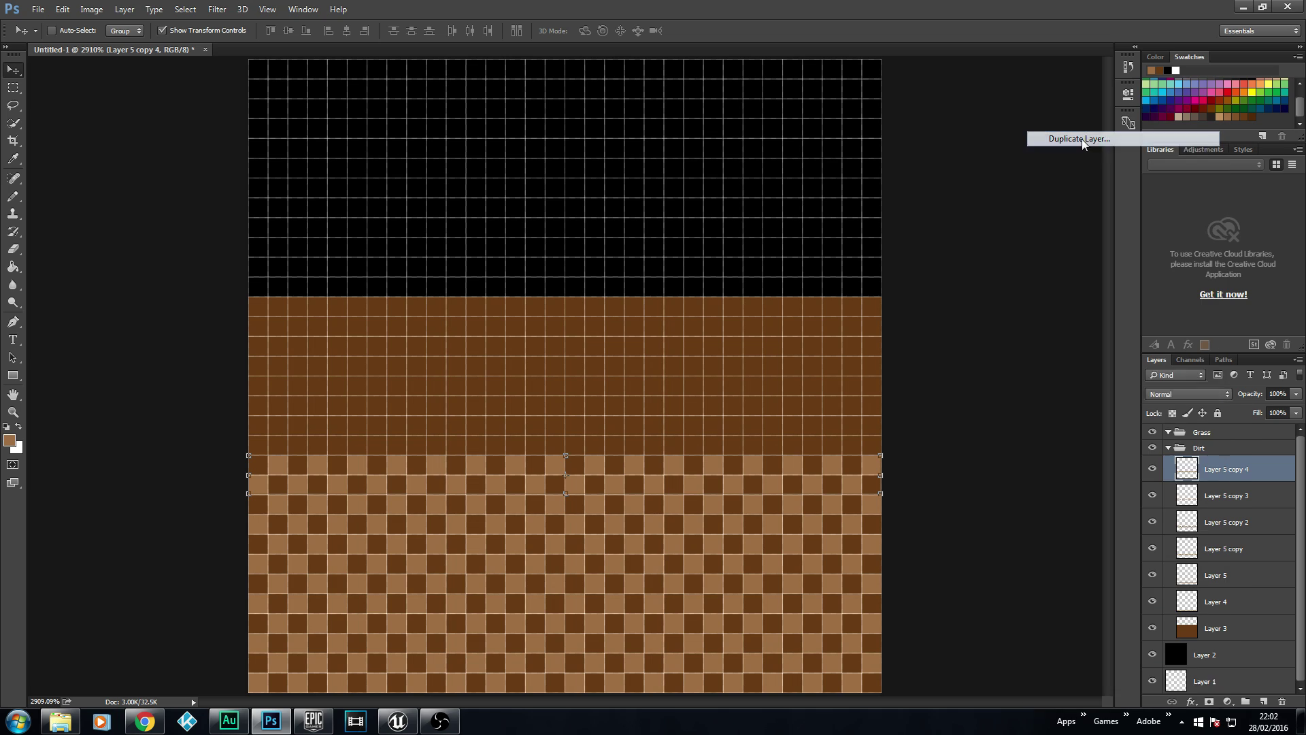
{"action": "left_click", "coordinate": [772, 225]}
{"action": "left_click_drag", "start_coordinate": [557, 471], "coordinate": [552, 432]}
{"action": "right_click", "coordinate": [1218, 471]}
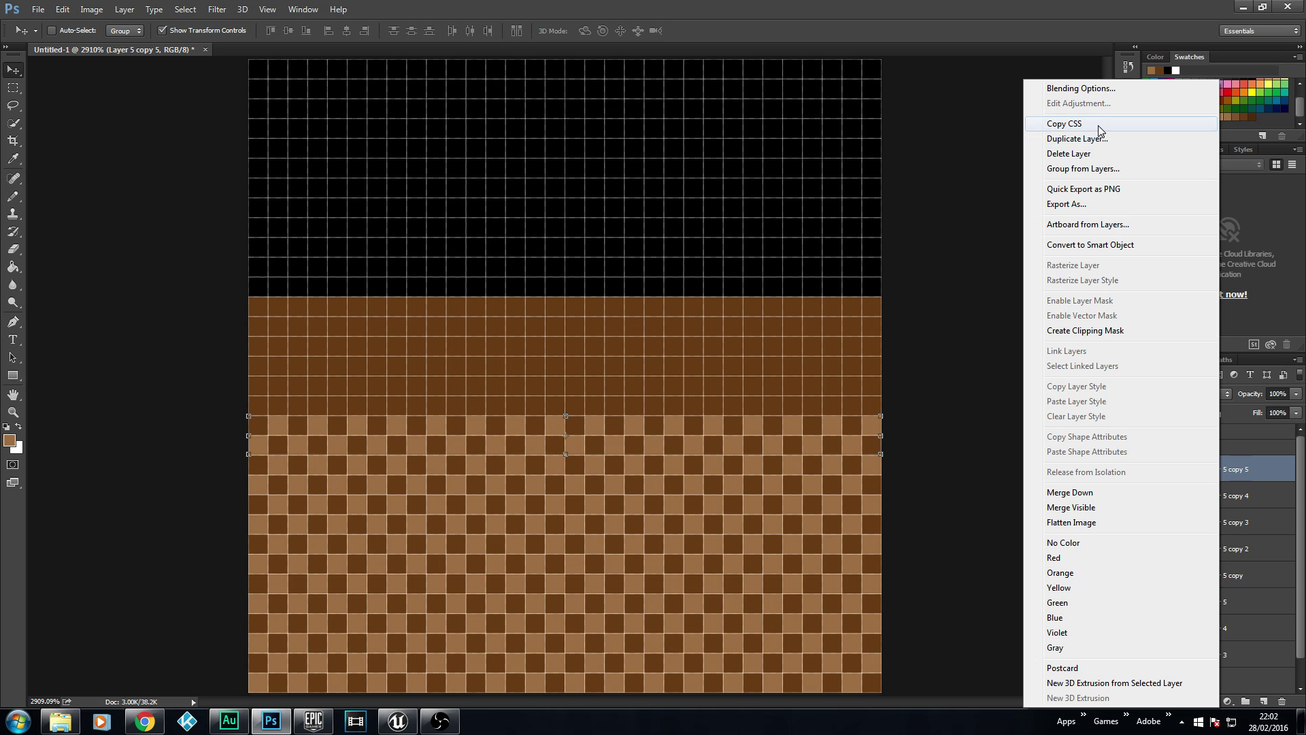
{"action": "left_click", "coordinate": [1101, 138]}
{"action": "left_click", "coordinate": [777, 227]}
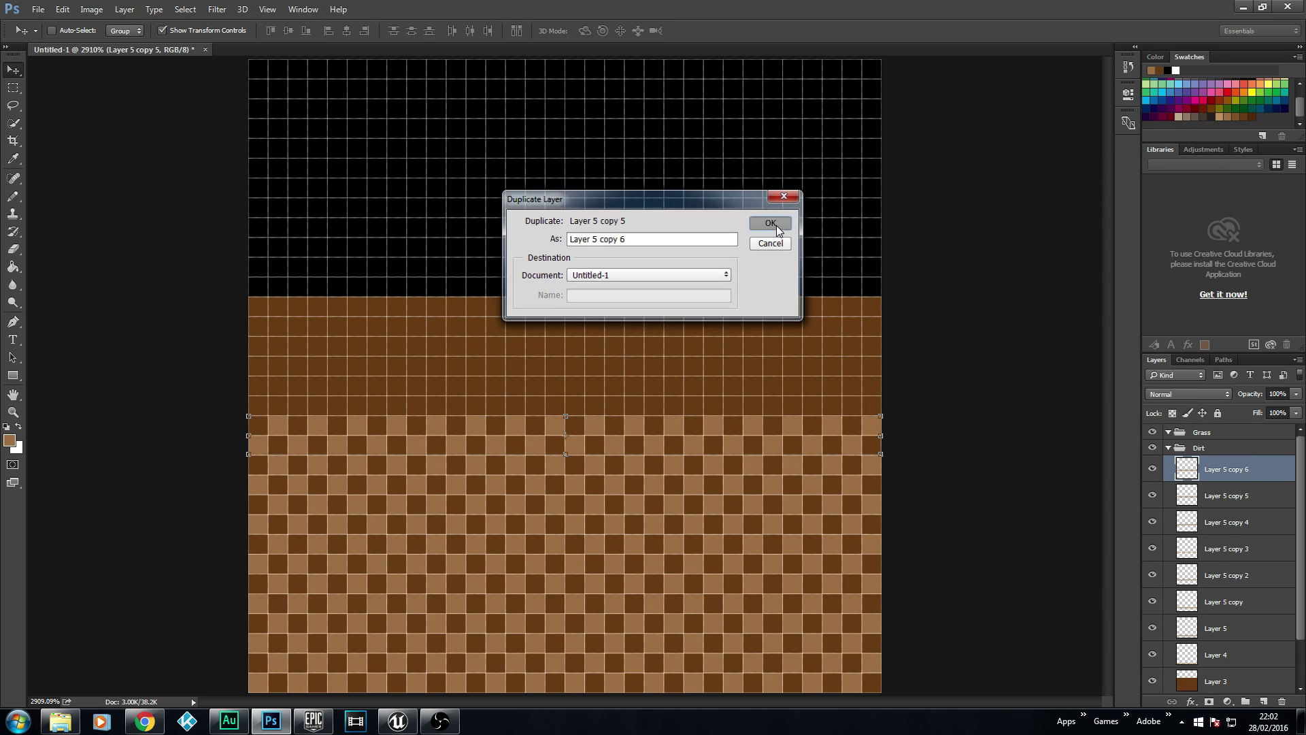
{"action": "left_click_drag", "start_coordinate": [552, 434], "coordinate": [552, 393]}
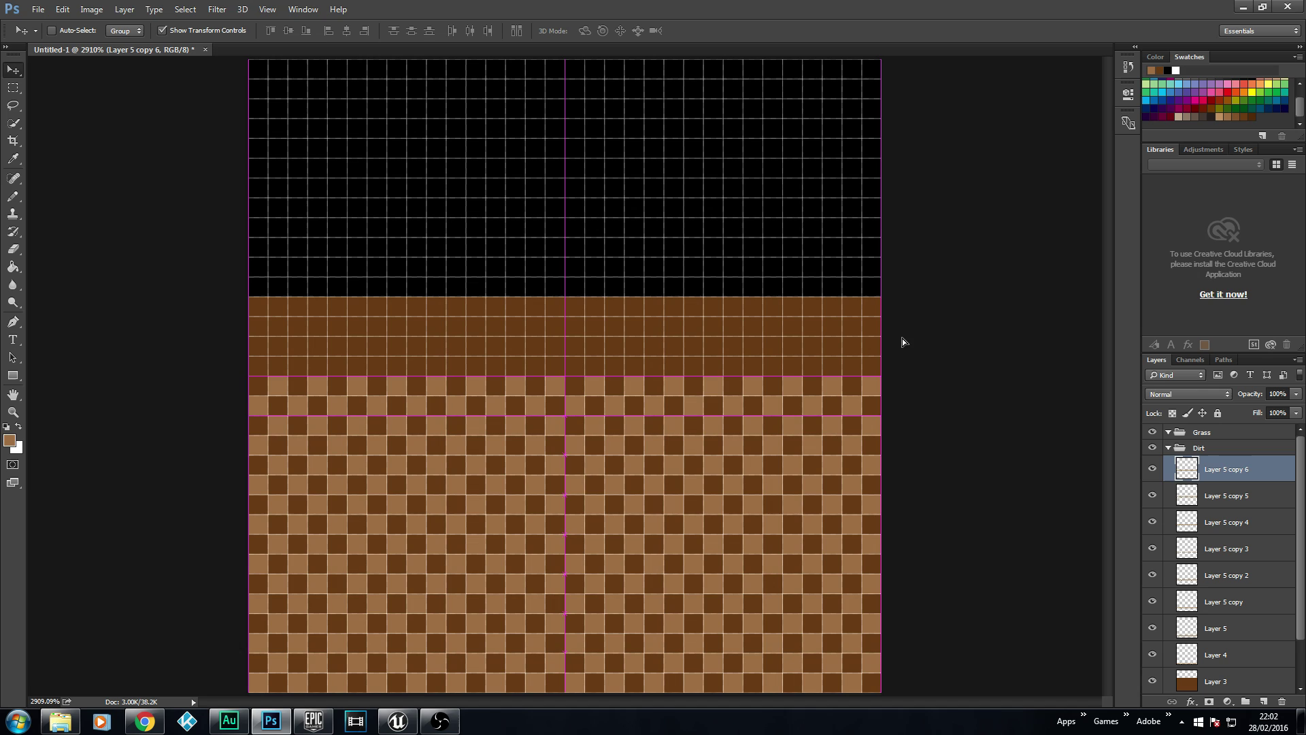
Create Layer 5 copy 7 moved up one cell, then duplicate it as Layer 5 copy 8
{"action": "right_click", "coordinate": [1215, 471]}
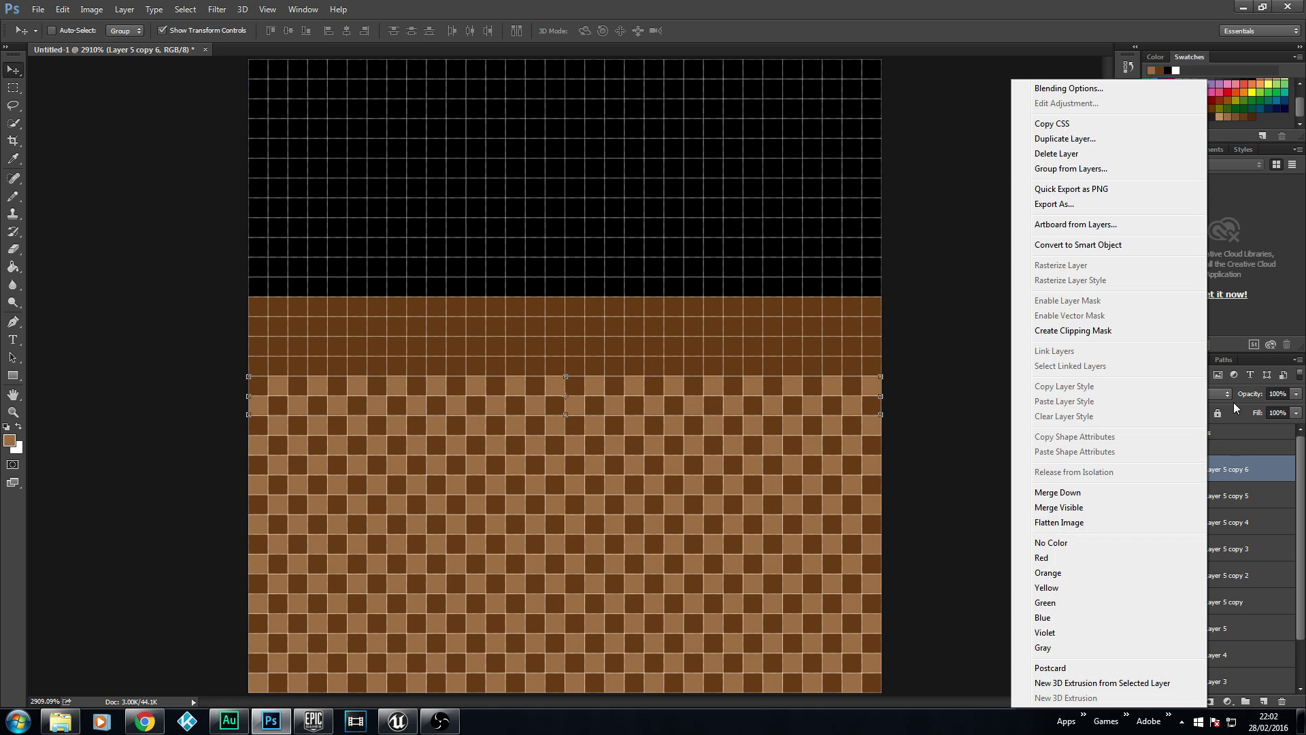
{"action": "left_click", "coordinate": [1069, 139]}
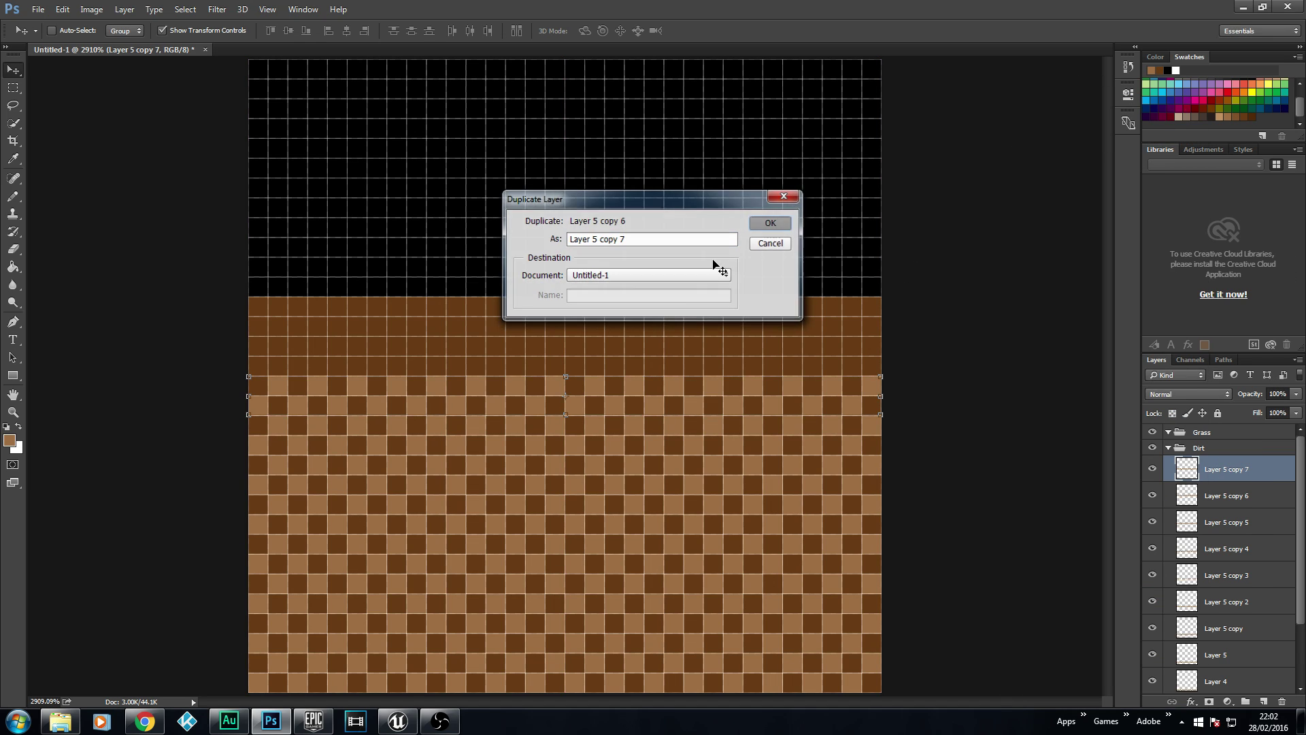
{"action": "key", "text": "Return"}
{"action": "mouse_move", "coordinate": [563, 379]}
{"action": "left_mouse_down"}
{"action": "mouse_move", "coordinate": [553, 355]}
{"action": "mouse_move", "coordinate": [566, 353]}
{"action": "left_mouse_up"}
{"action": "right_click", "coordinate": [1215, 470]}
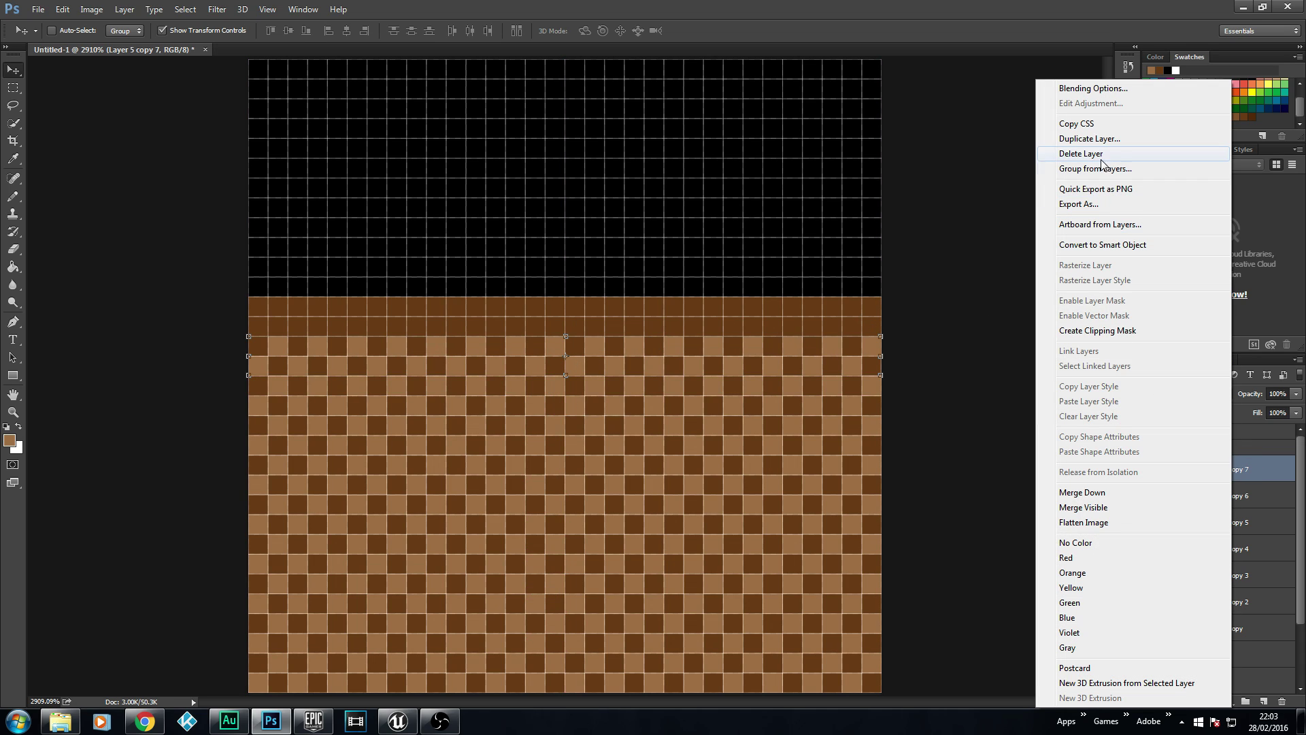
{"action": "left_click", "coordinate": [1089, 139]}
{"action": "left_click", "coordinate": [764, 222]}
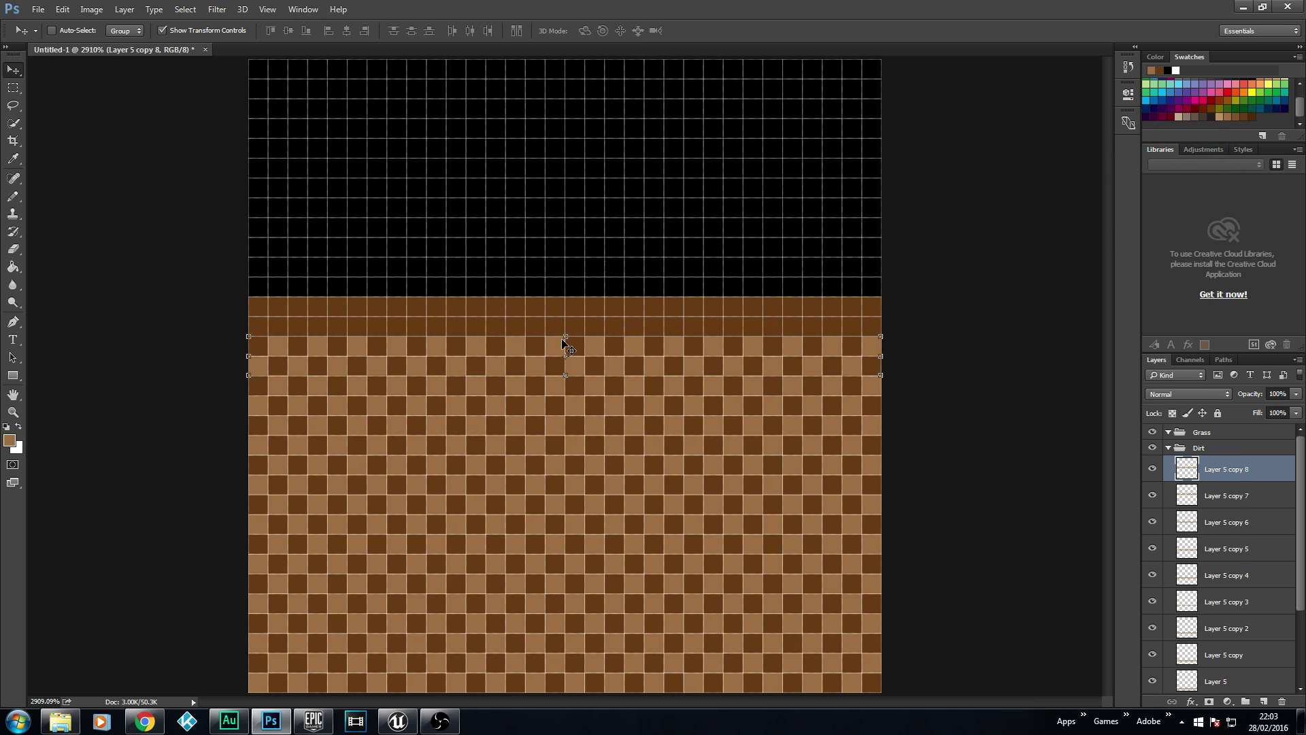
Move Layer 5 copy 8 to the dirt's top and merge all checker rows into one layer
{"action": "left_click_drag", "start_coordinate": [564, 346], "coordinate": [553, 317]}
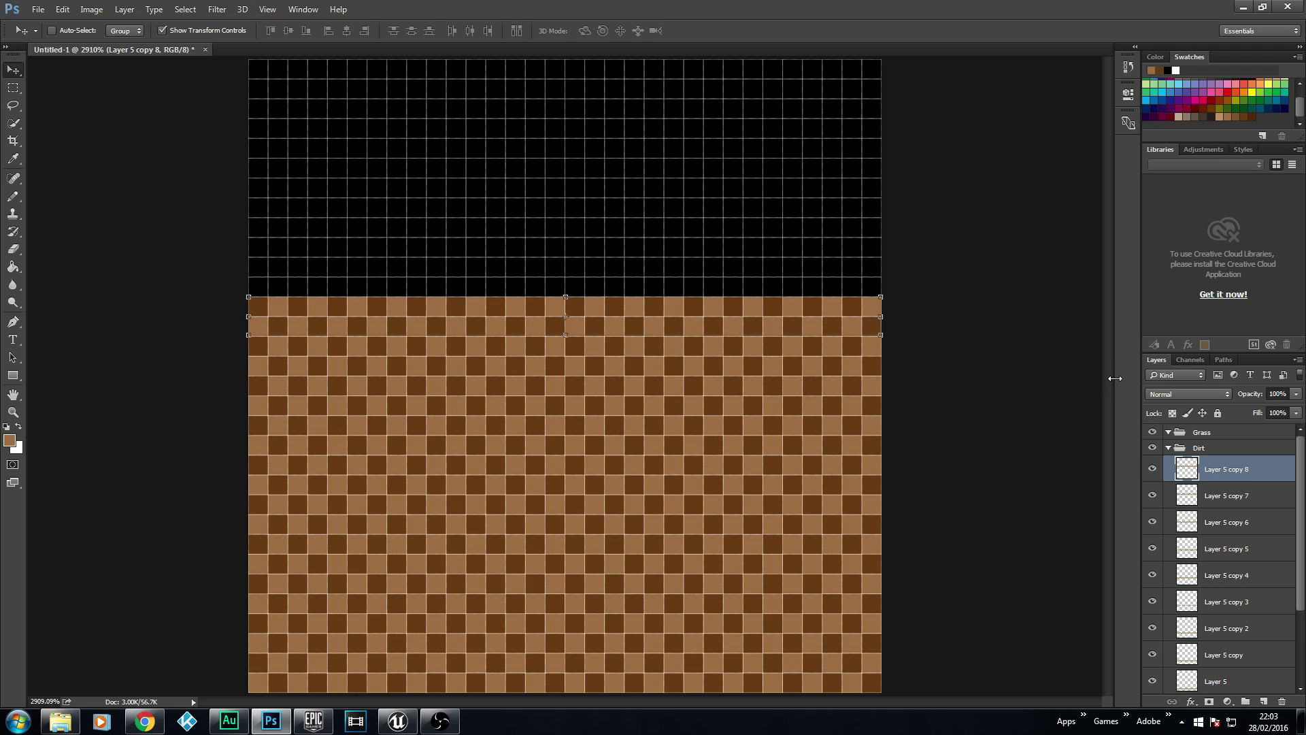
{"action": "scroll", "coordinate": [1228, 434], "scroll_direction": "down", "scroll_amount": 3}
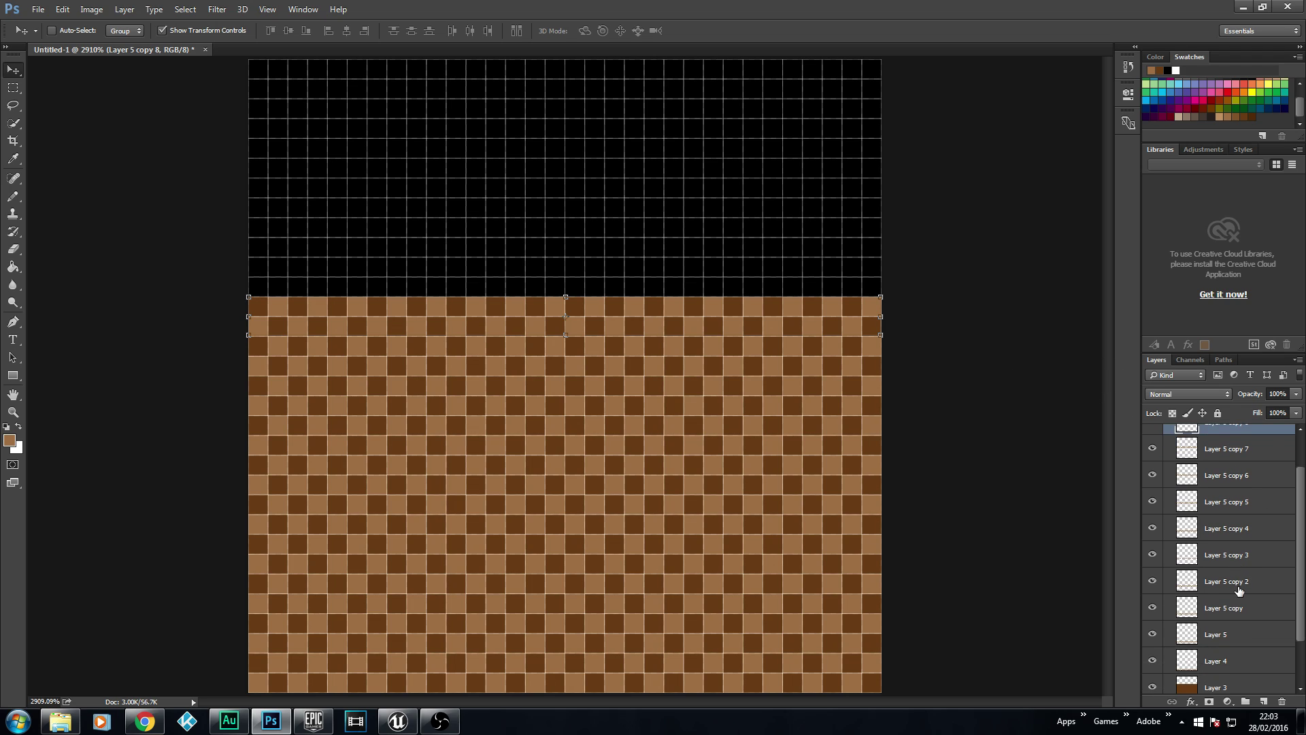
{"action": "scroll", "coordinate": [1235, 544], "scroll_direction": "up", "scroll_amount": 1}
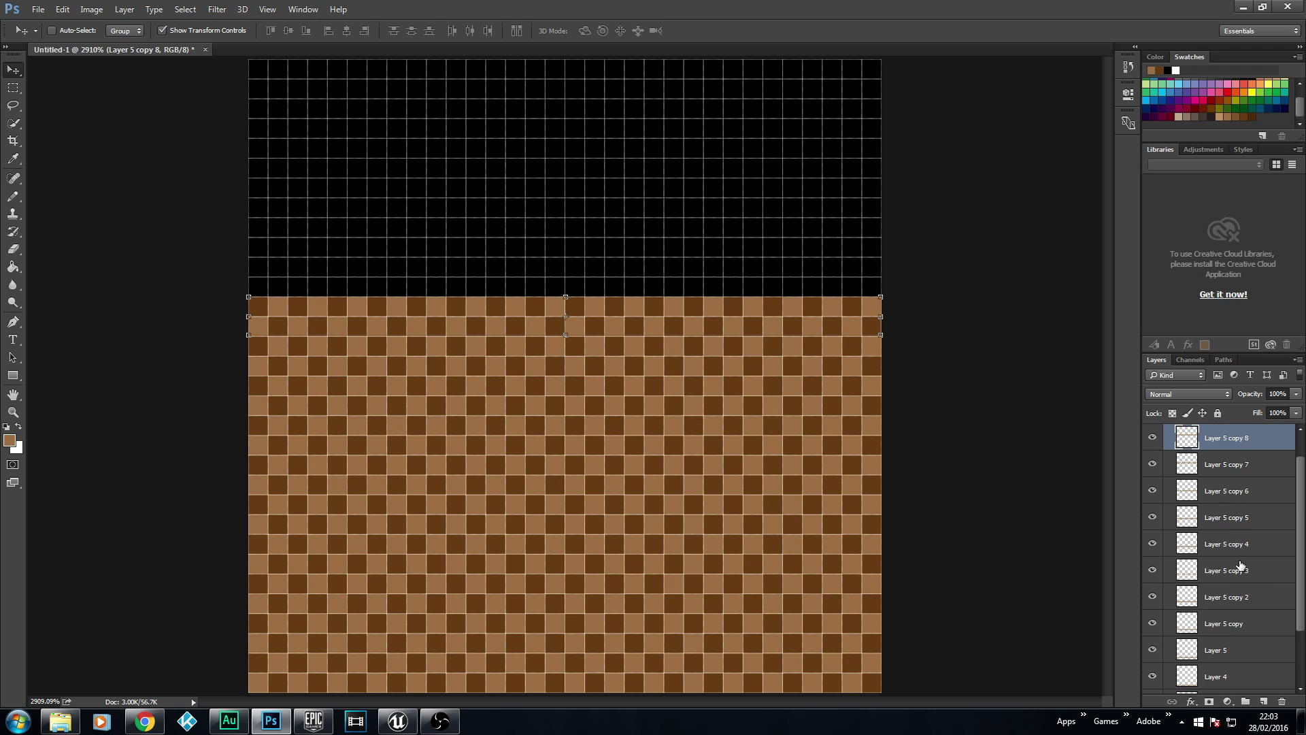
{"action": "scroll", "coordinate": [1228, 469], "scroll_direction": "up", "scroll_amount": 1}
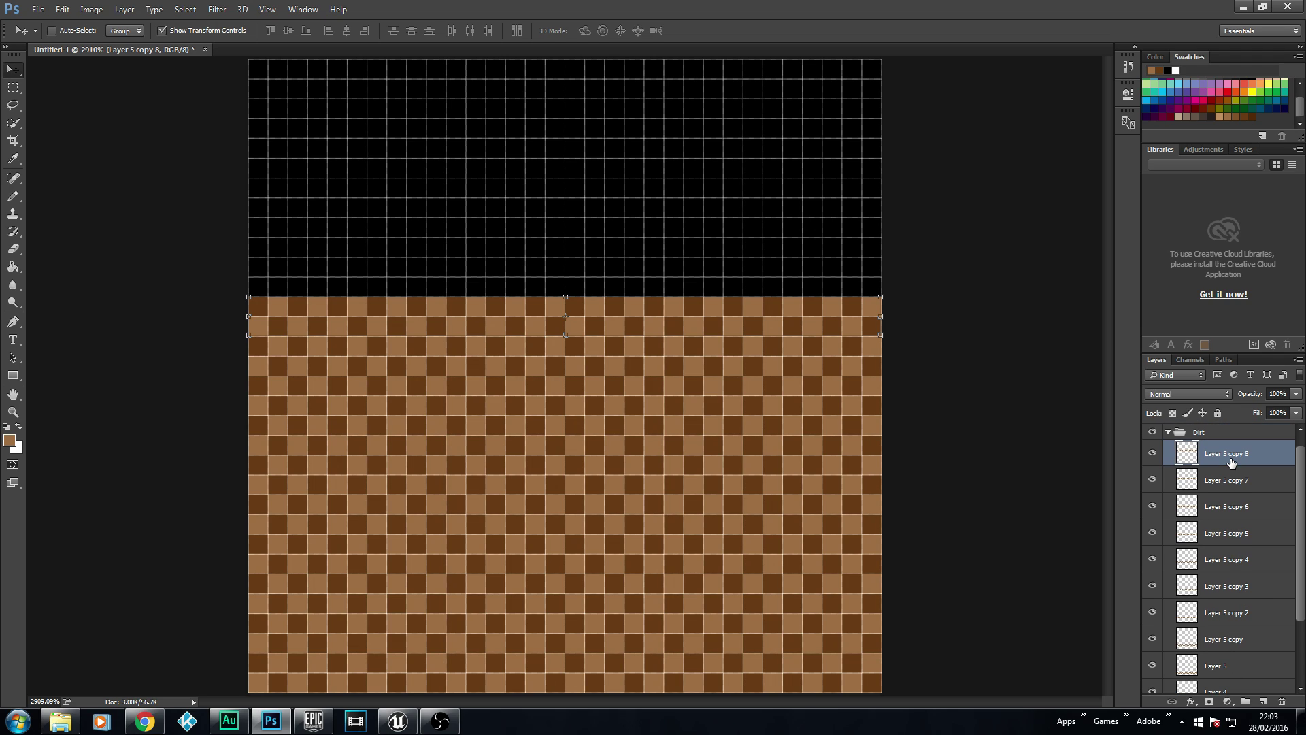
{"action": "scroll", "coordinate": [1239, 544], "scroll_direction": "down", "scroll_amount": 2}
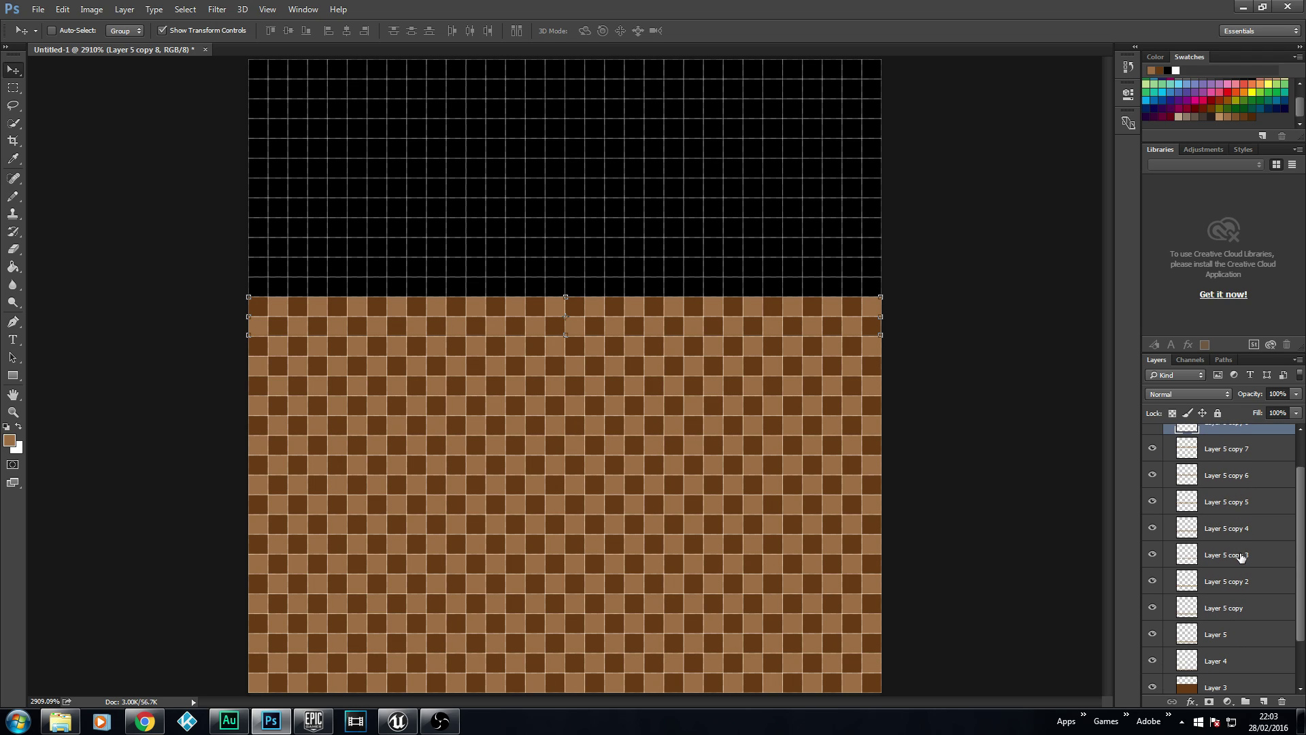
{"action": "left_click", "coordinate": [1221, 638], "text": "shift"}
{"action": "scroll", "coordinate": [1237, 537], "scroll_direction": "up", "scroll_amount": 3}
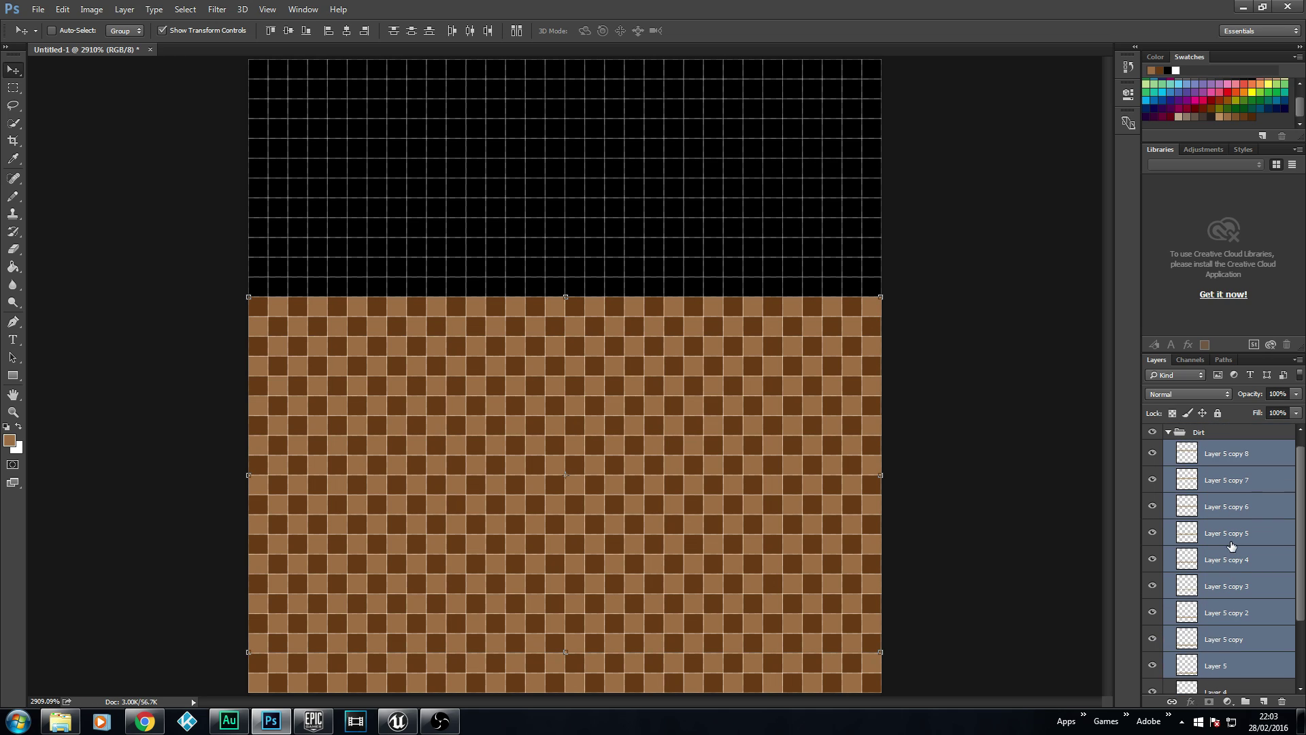
{"action": "right_click", "coordinate": [1225, 544]}
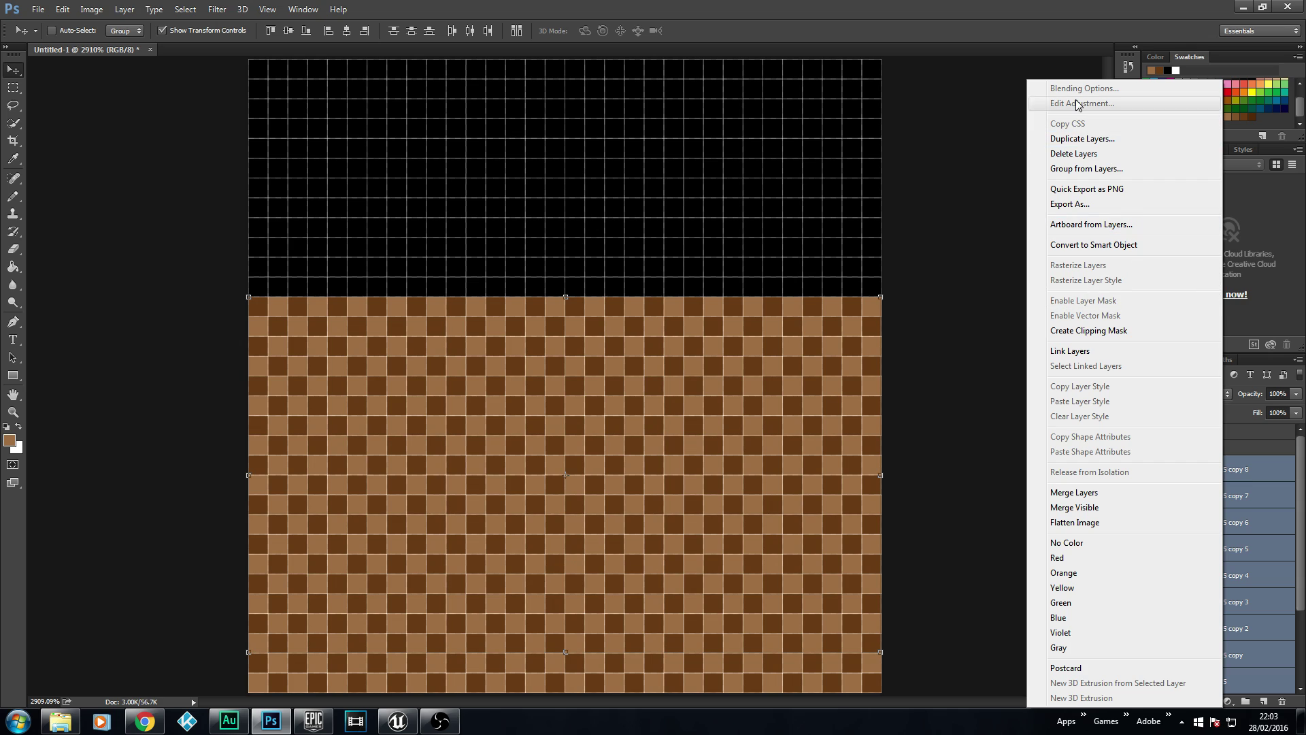
{"action": "left_click", "coordinate": [1084, 498]}
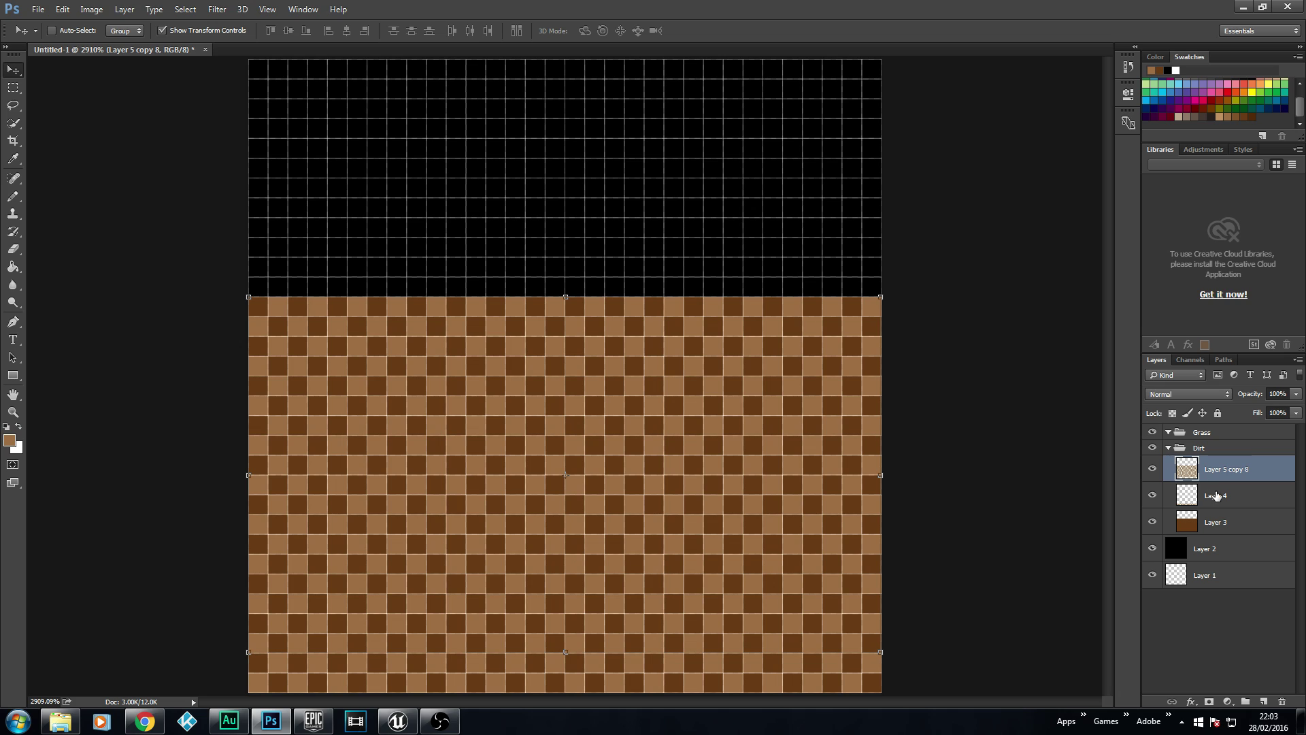
Merge Layer 4 into Layer 5 copy 8
{"action": "left_click", "coordinate": [1228, 500], "text": "shift"}
{"action": "right_click", "coordinate": [1226, 483]}
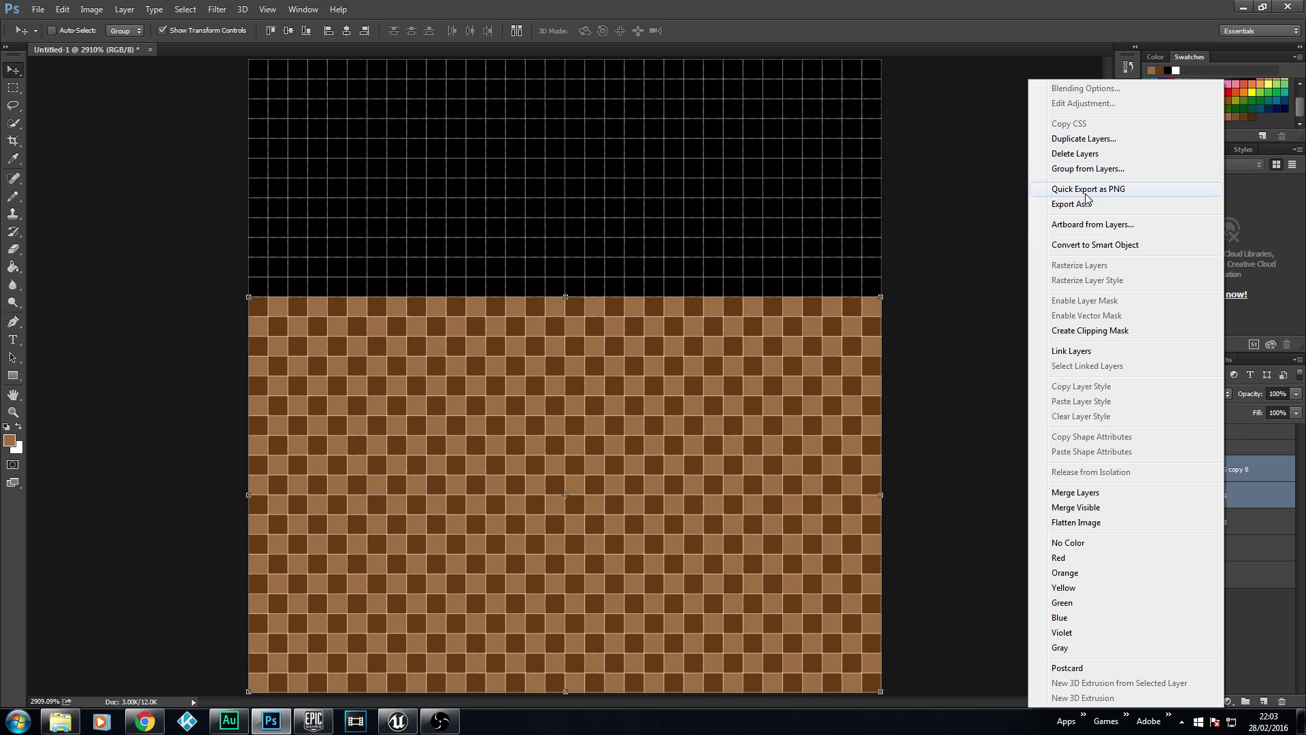
{"action": "left_click", "coordinate": [1100, 496]}
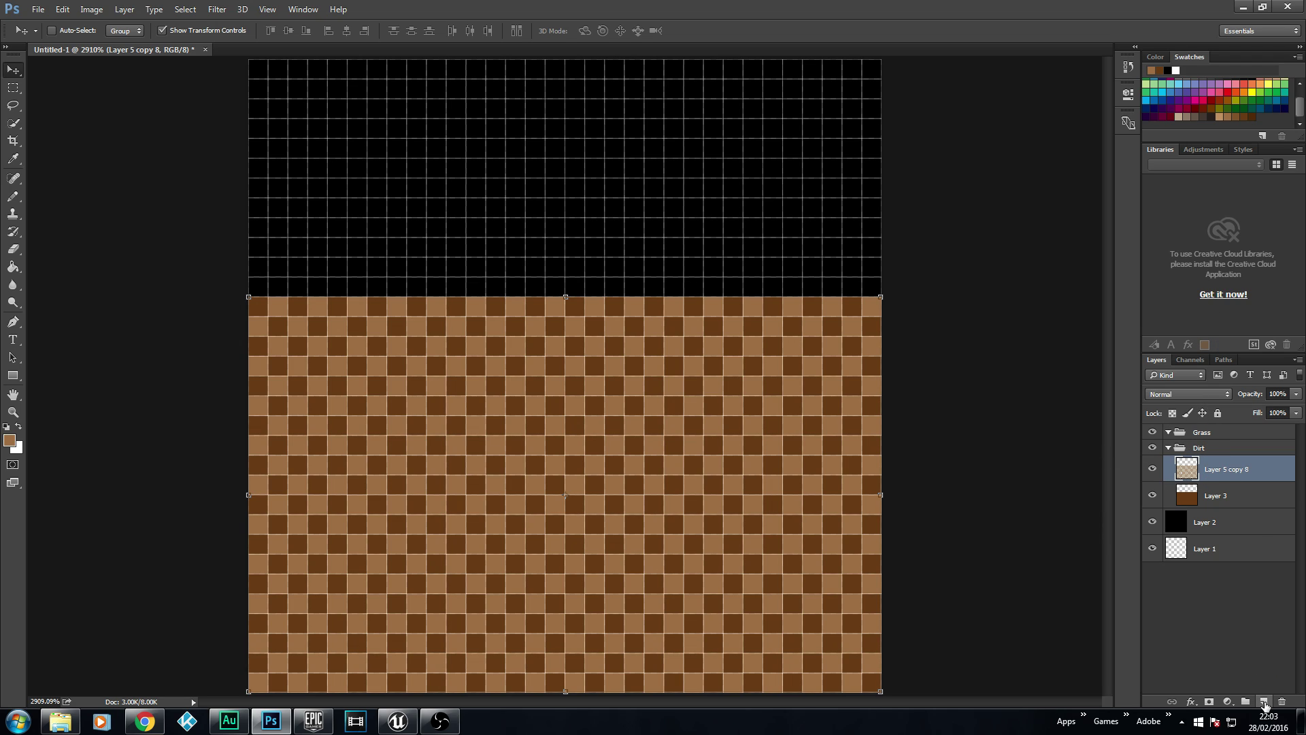
On a new layer, pencil four small dark-brown pixel shapes in the black top area
{"action": "left_click", "coordinate": [1265, 701]}
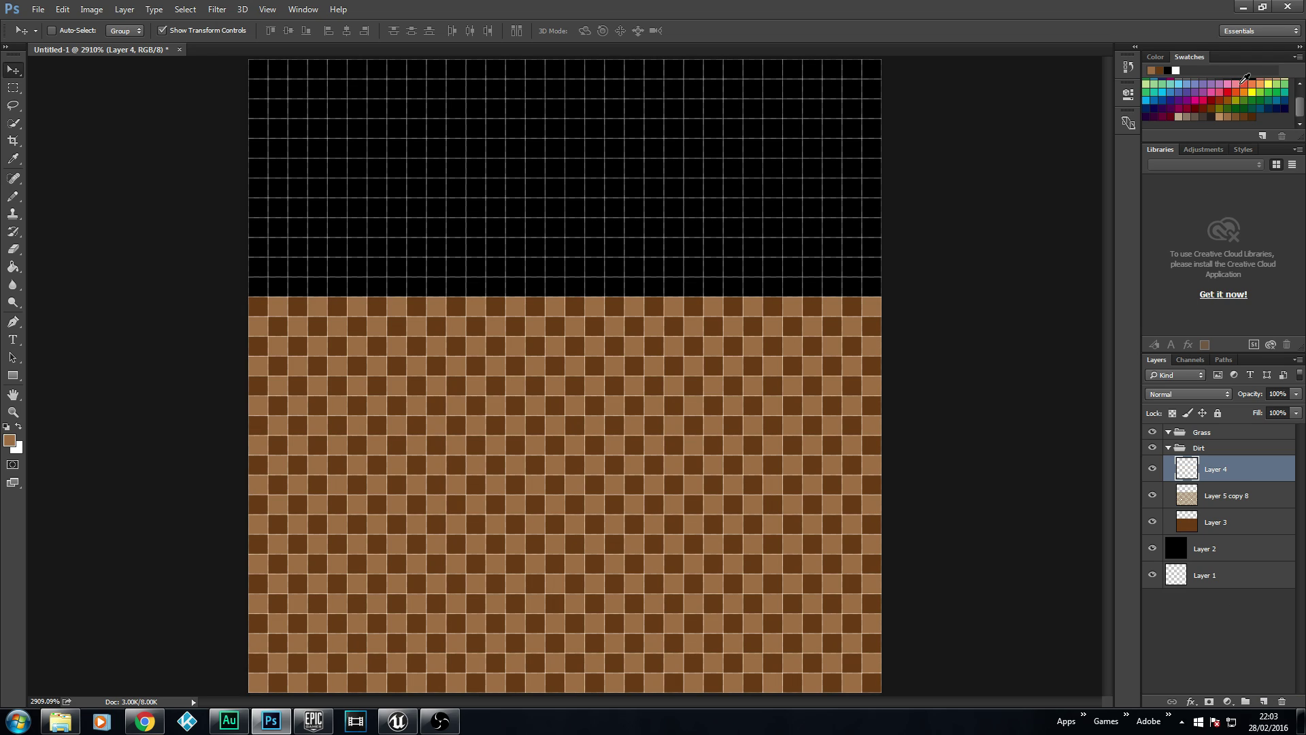
{"action": "left_click", "coordinate": [1253, 115]}
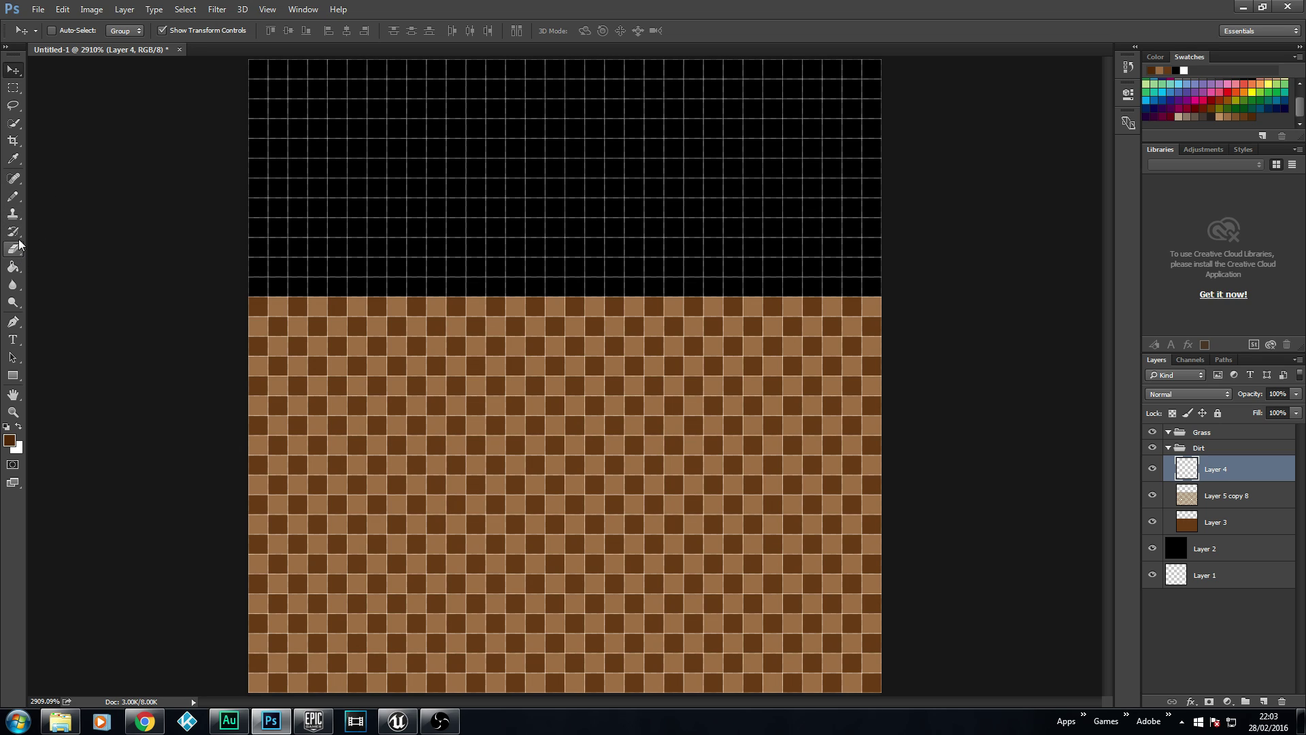
{"action": "left_click", "coordinate": [14, 198]}
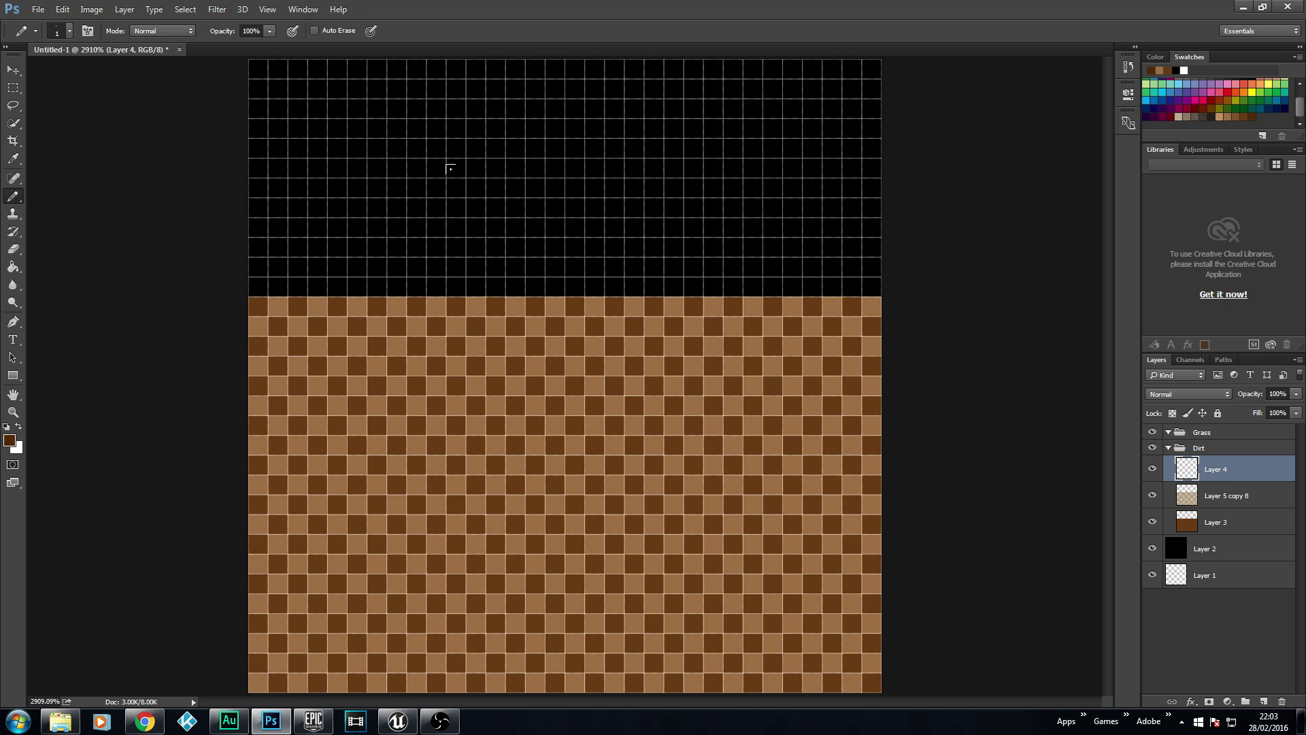
{"action": "mouse_move", "coordinate": [337, 108]}
{"action": "left_mouse_down"}
{"action": "mouse_move", "coordinate": [361, 93]}
{"action": "mouse_move", "coordinate": [352, 113]}
{"action": "mouse_move", "coordinate": [441, 94]}
{"action": "mouse_move", "coordinate": [564, 136]}
{"action": "mouse_move", "coordinate": [561, 163]}
{"action": "left_mouse_up"}
{"action": "left_click", "coordinate": [357, 128]}
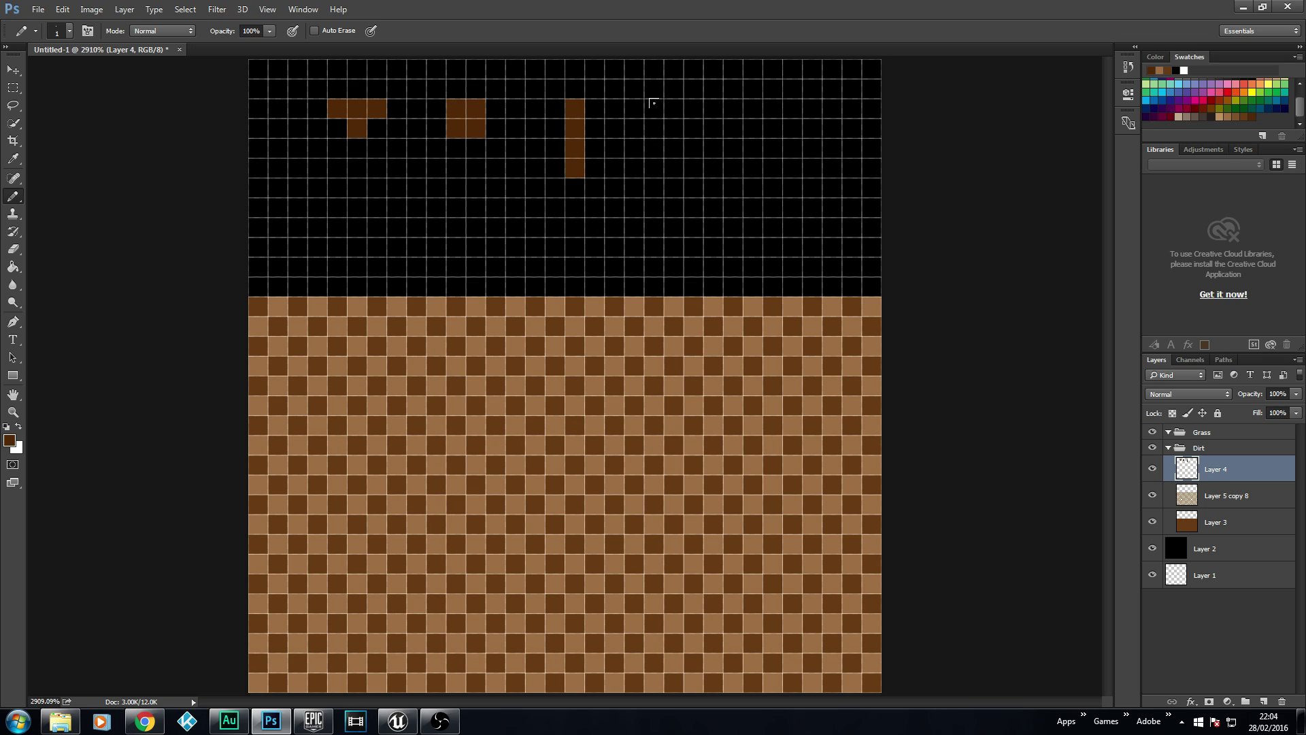
{"action": "mouse_move", "coordinate": [693, 99]}
{"action": "left_mouse_down"}
{"action": "mouse_move", "coordinate": [713, 109]}
{"action": "mouse_move", "coordinate": [673, 127]}
{"action": "left_mouse_up"}
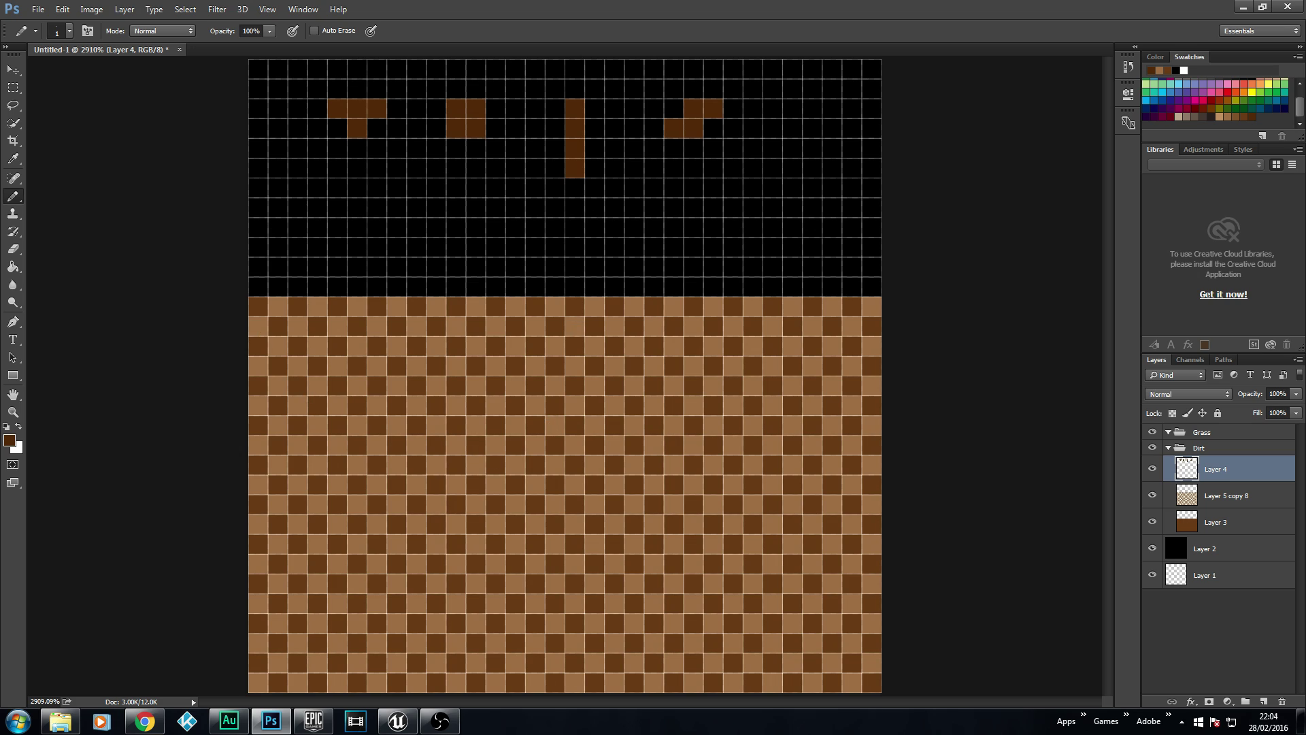
Pencil dark-brown clusters and vertical streaks across the left, centre and right of the dirt
{"action": "mouse_move", "coordinate": [336, 433]}
{"action": "left_mouse_down"}
{"action": "mouse_move", "coordinate": [337, 446]}
{"action": "mouse_move", "coordinate": [378, 442]}
{"action": "mouse_move", "coordinate": [355, 465]}
{"action": "mouse_move", "coordinate": [345, 451]}
{"action": "left_mouse_up"}
{"action": "mouse_move", "coordinate": [614, 385]}
{"action": "left_mouse_down"}
{"action": "mouse_move", "coordinate": [653, 385]}
{"action": "mouse_move", "coordinate": [634, 405]}
{"action": "left_mouse_up"}
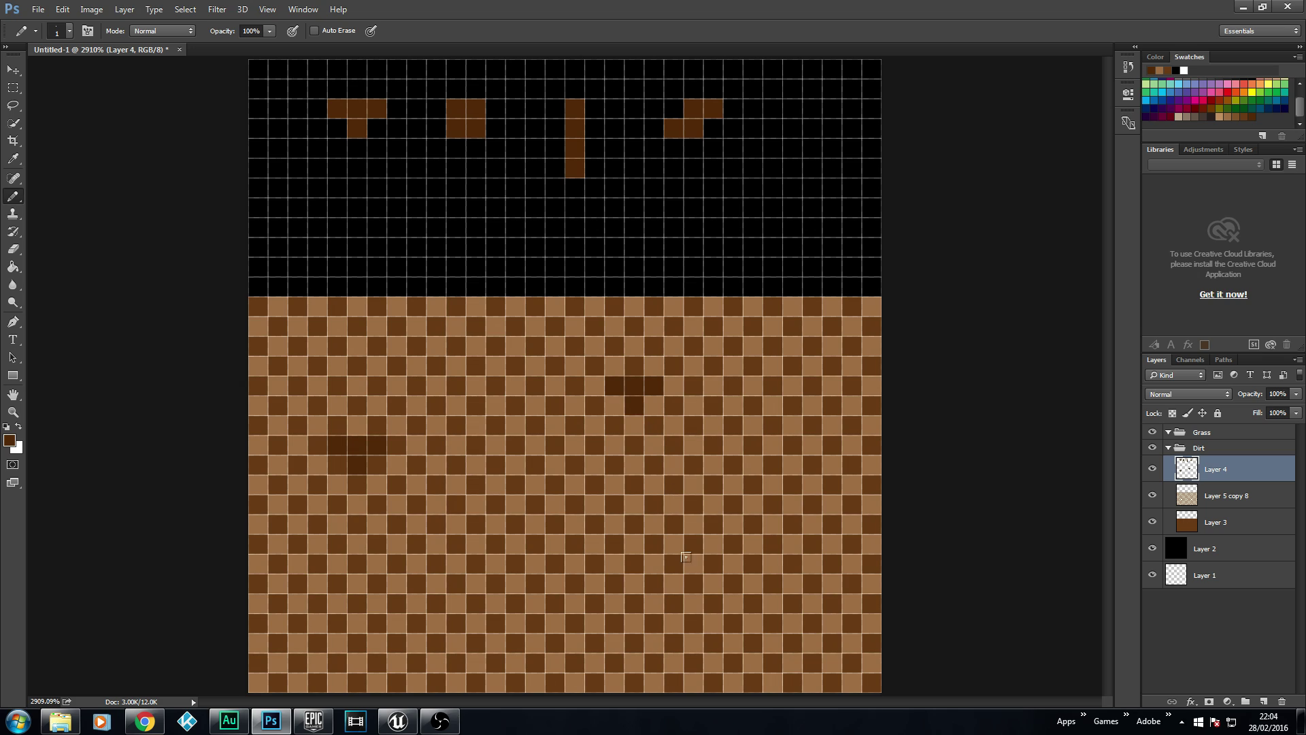
{"action": "left_click_drag", "start_coordinate": [694, 565], "coordinate": [733, 565]}
{"action": "left_click", "coordinate": [714, 584]}
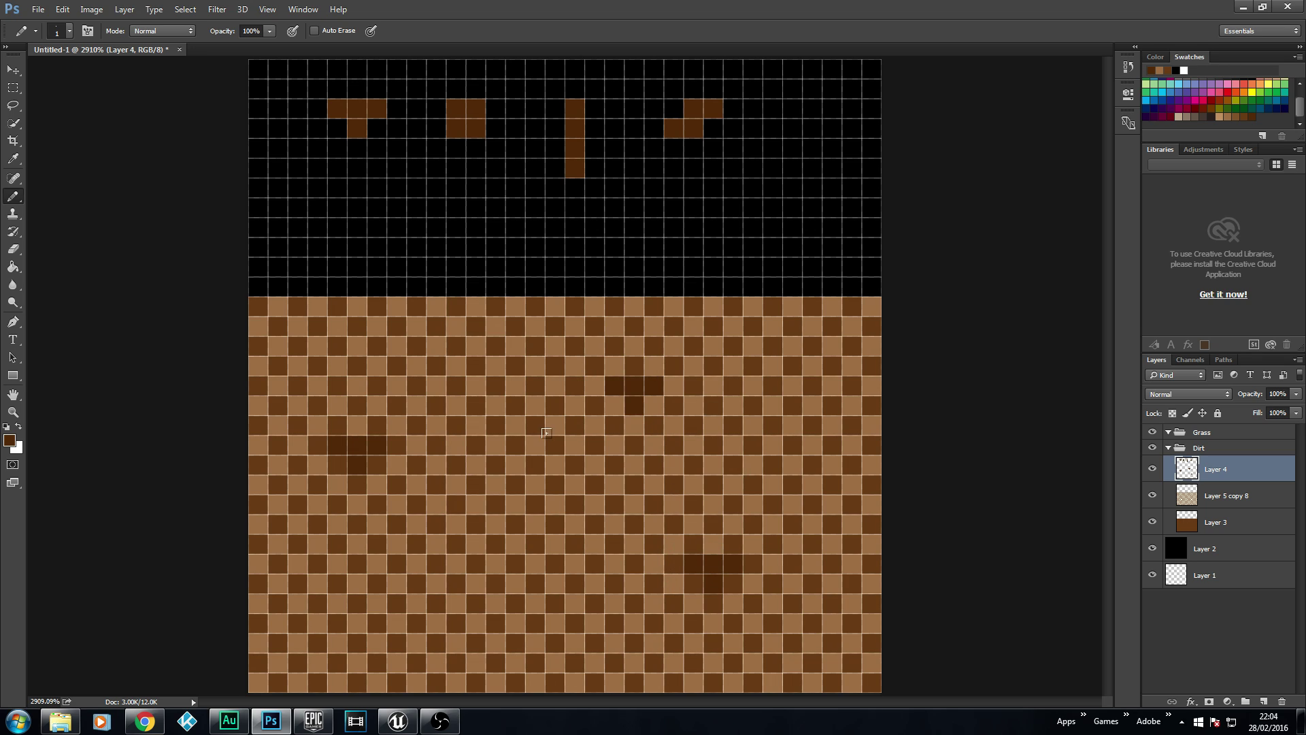
{"action": "left_click_drag", "start_coordinate": [475, 497], "coordinate": [475, 570]}
{"action": "left_click_drag", "start_coordinate": [811, 424], "coordinate": [801, 458]}
{"action": "left_click", "coordinate": [812, 406]}
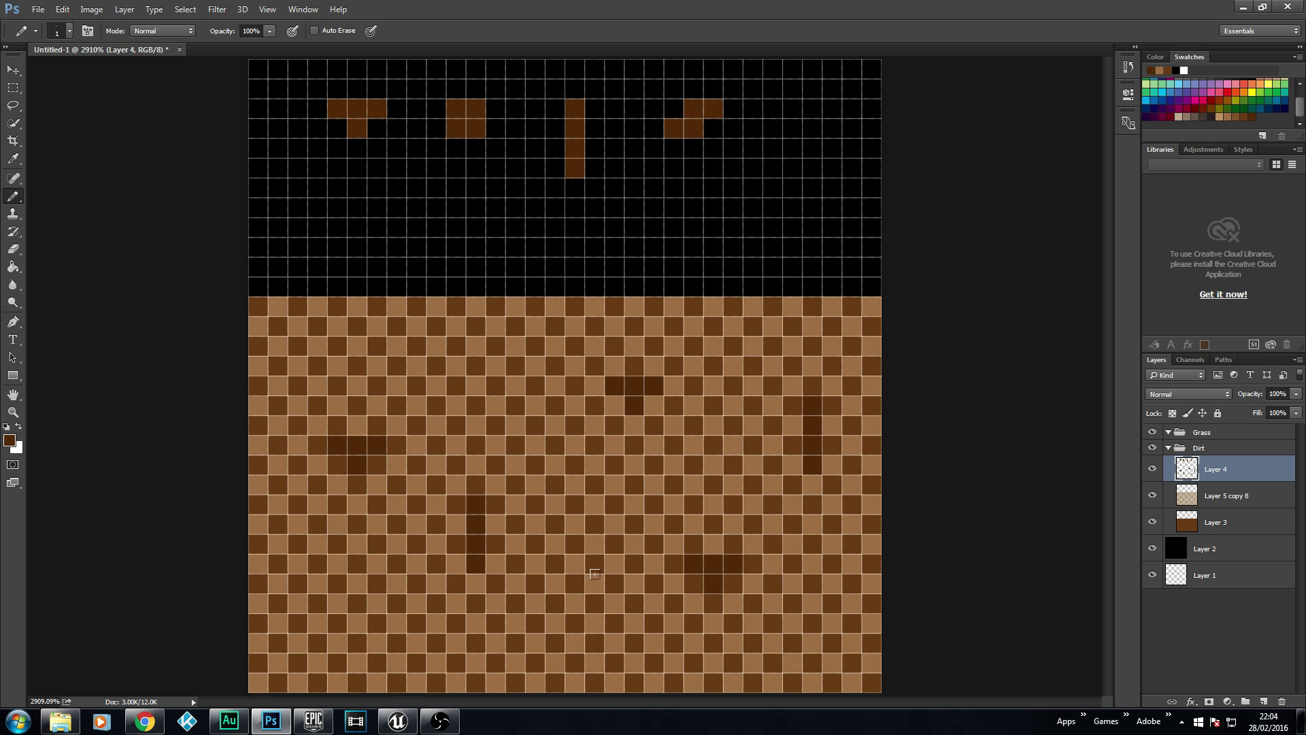
{"action": "left_click_drag", "start_coordinate": [575, 580], "coordinate": [561, 625]}
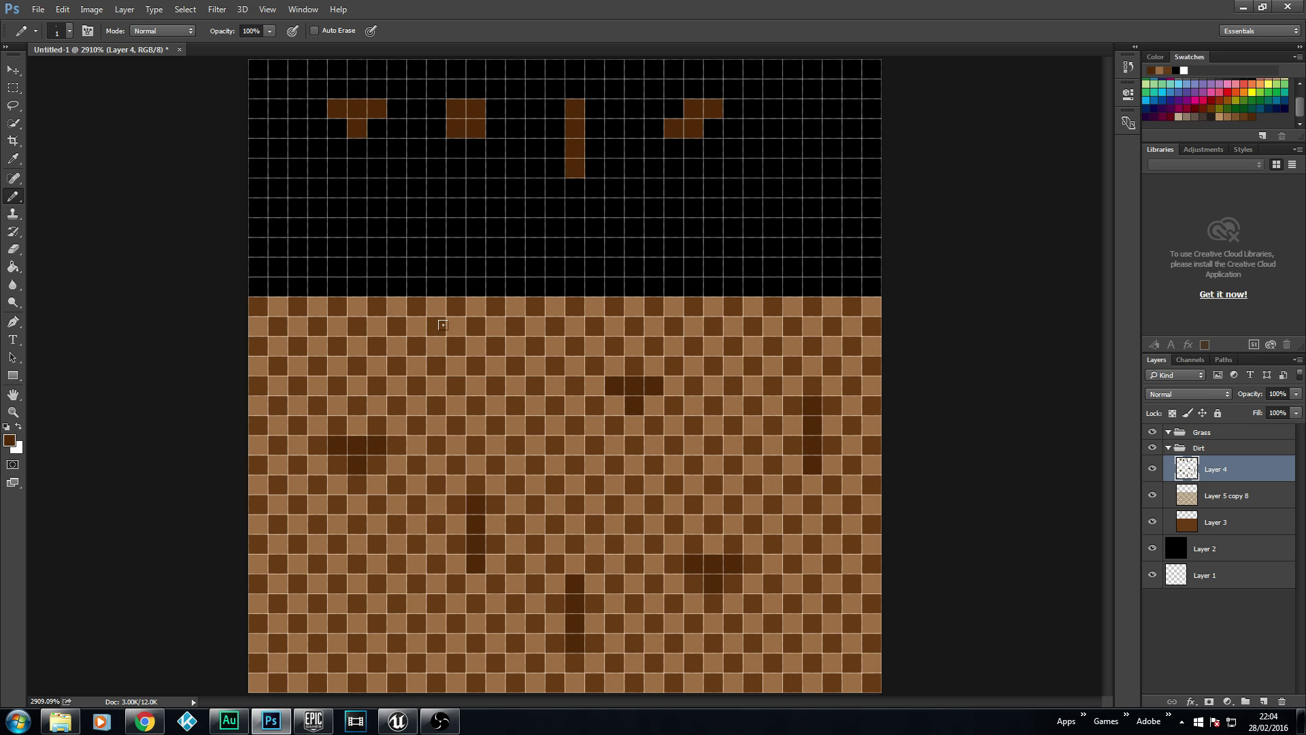
{"action": "left_click_drag", "start_coordinate": [454, 341], "coordinate": [454, 411]}
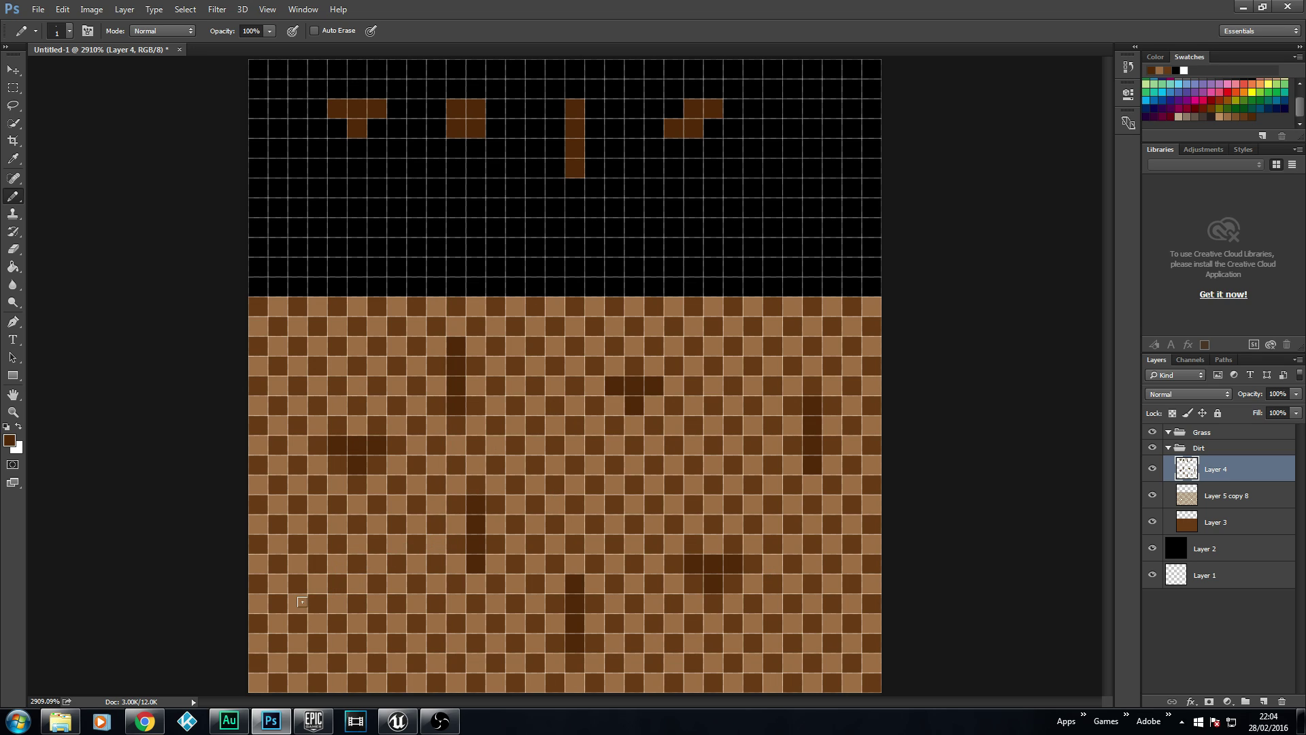
Add more small dark-brown blocks scattered across the upper and lower dirt
{"action": "mouse_move", "coordinate": [311, 599]}
{"action": "left_mouse_down"}
{"action": "mouse_move", "coordinate": [336, 624]}
{"action": "mouse_move", "coordinate": [311, 598]}
{"action": "left_mouse_up"}
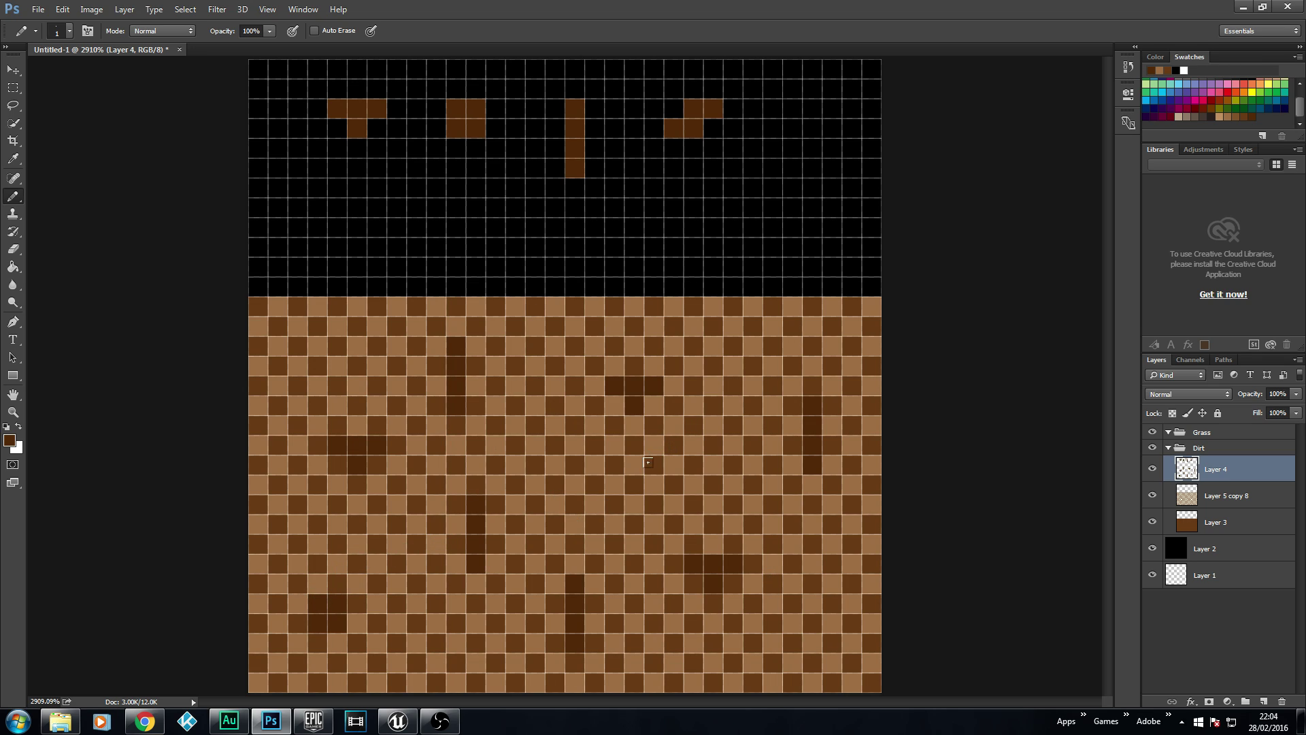
{"action": "mouse_move", "coordinate": [648, 463]}
{"action": "left_mouse_down"}
{"action": "mouse_move", "coordinate": [655, 487]}
{"action": "mouse_move", "coordinate": [645, 460]}
{"action": "left_mouse_up"}
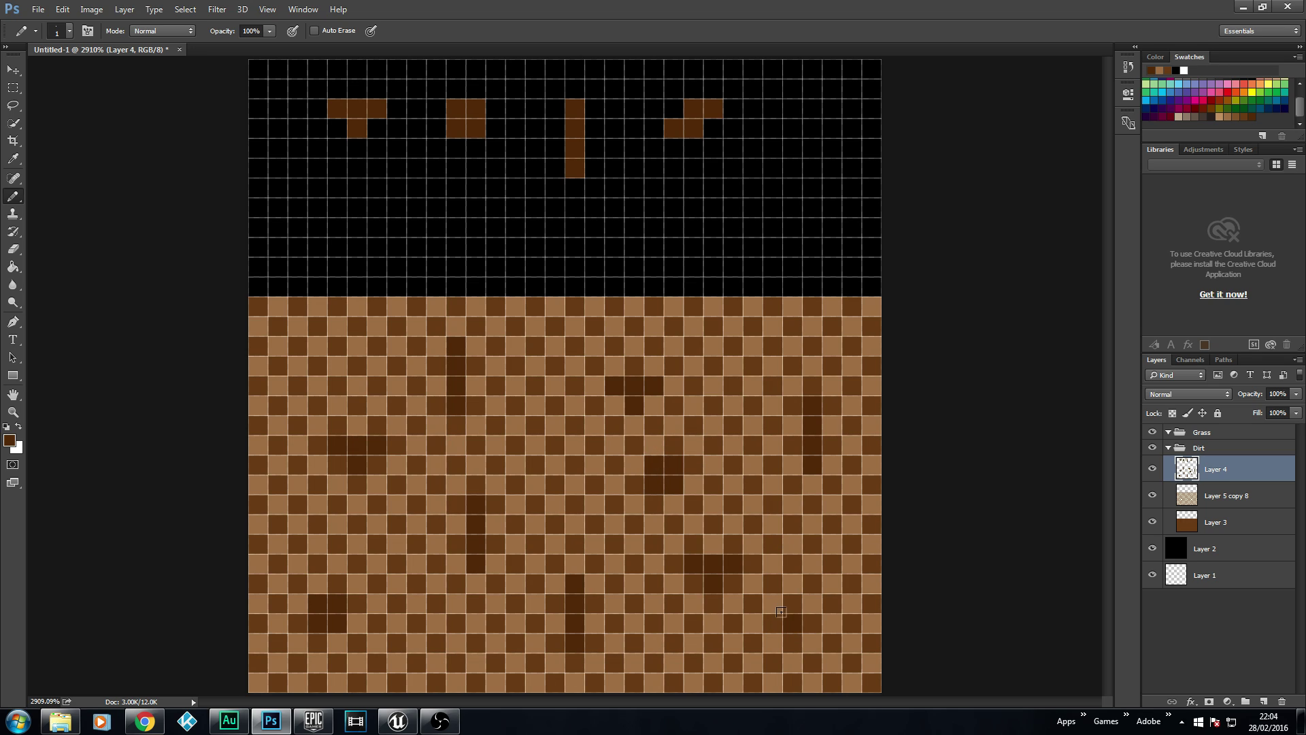
{"action": "left_click_drag", "start_coordinate": [793, 643], "coordinate": [812, 622]}
{"action": "mouse_move", "coordinate": [528, 326]}
{"action": "left_mouse_down"}
{"action": "mouse_move", "coordinate": [537, 344]}
{"action": "mouse_move", "coordinate": [555, 331]}
{"action": "mouse_move", "coordinate": [532, 326]}
{"action": "left_mouse_up"}
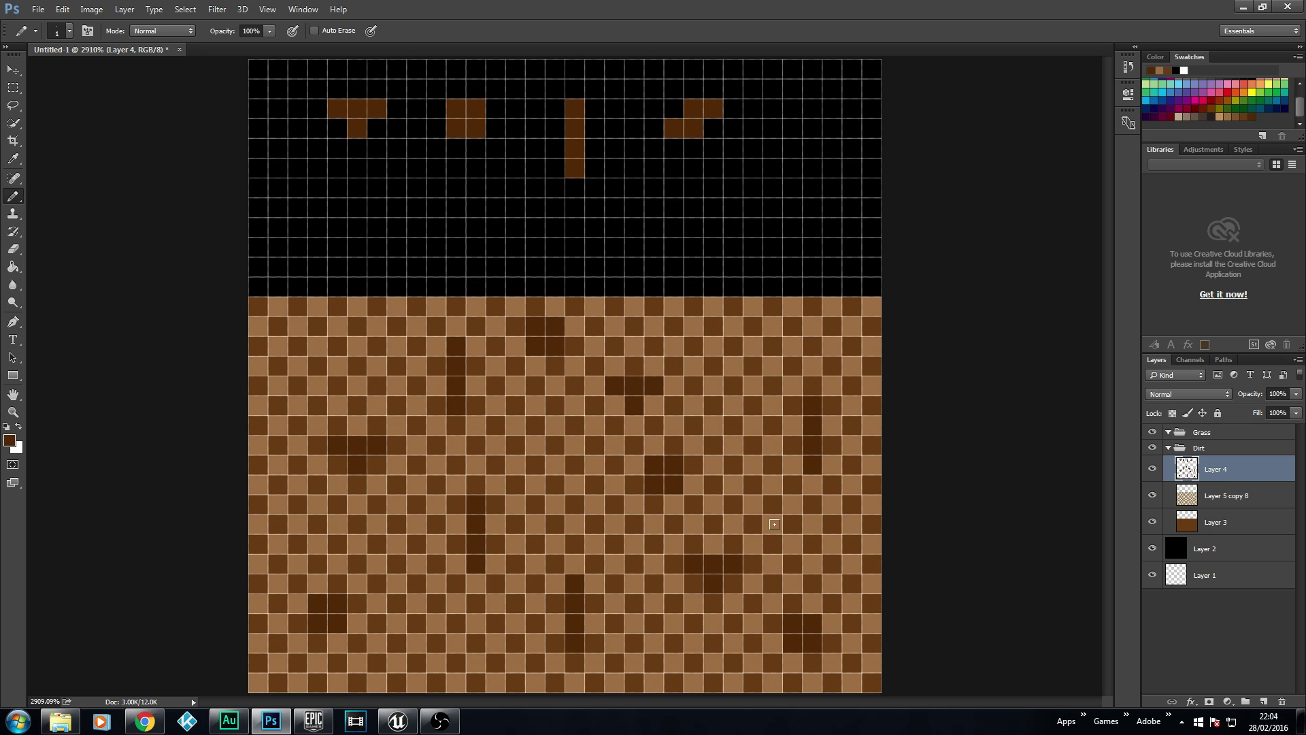
{"action": "mouse_move", "coordinate": [691, 620]}
{"action": "left_mouse_down"}
{"action": "mouse_move", "coordinate": [672, 624]}
{"action": "mouse_move", "coordinate": [694, 643]}
{"action": "left_mouse_up"}
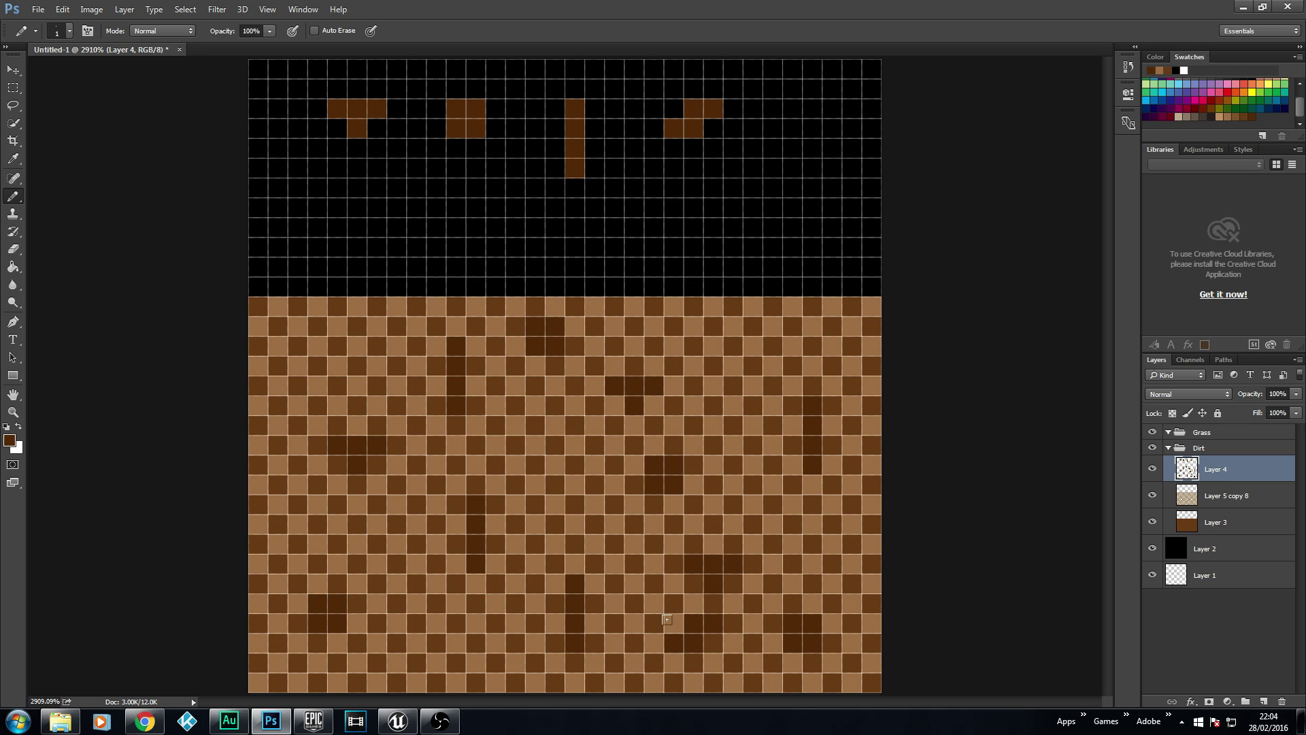
{"action": "mouse_move", "coordinate": [739, 325]}
{"action": "left_mouse_down"}
{"action": "mouse_move", "coordinate": [743, 349]}
{"action": "mouse_move", "coordinate": [721, 365]}
{"action": "mouse_move", "coordinate": [684, 349]}
{"action": "left_mouse_up"}
{"action": "mouse_move", "coordinate": [318, 326]}
{"action": "left_mouse_down"}
{"action": "mouse_move", "coordinate": [357, 327]}
{"action": "mouse_move", "coordinate": [317, 345]}
{"action": "mouse_move", "coordinate": [306, 331]}
{"action": "left_mouse_up"}
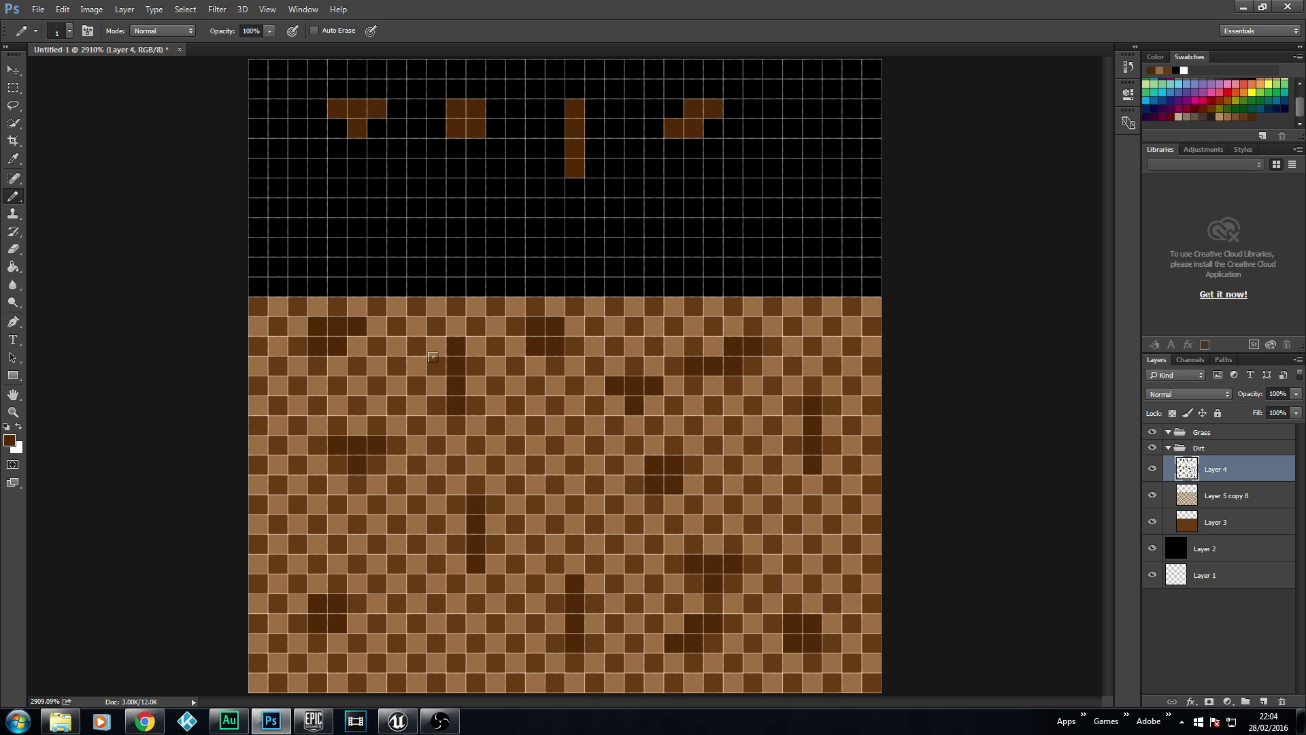
{"action": "mouse_move", "coordinate": [383, 506]}
{"action": "left_mouse_down"}
{"action": "mouse_move", "coordinate": [397, 525]}
{"action": "mouse_move", "coordinate": [377, 544]}
{"action": "mouse_move", "coordinate": [365, 525]}
{"action": "left_mouse_up"}
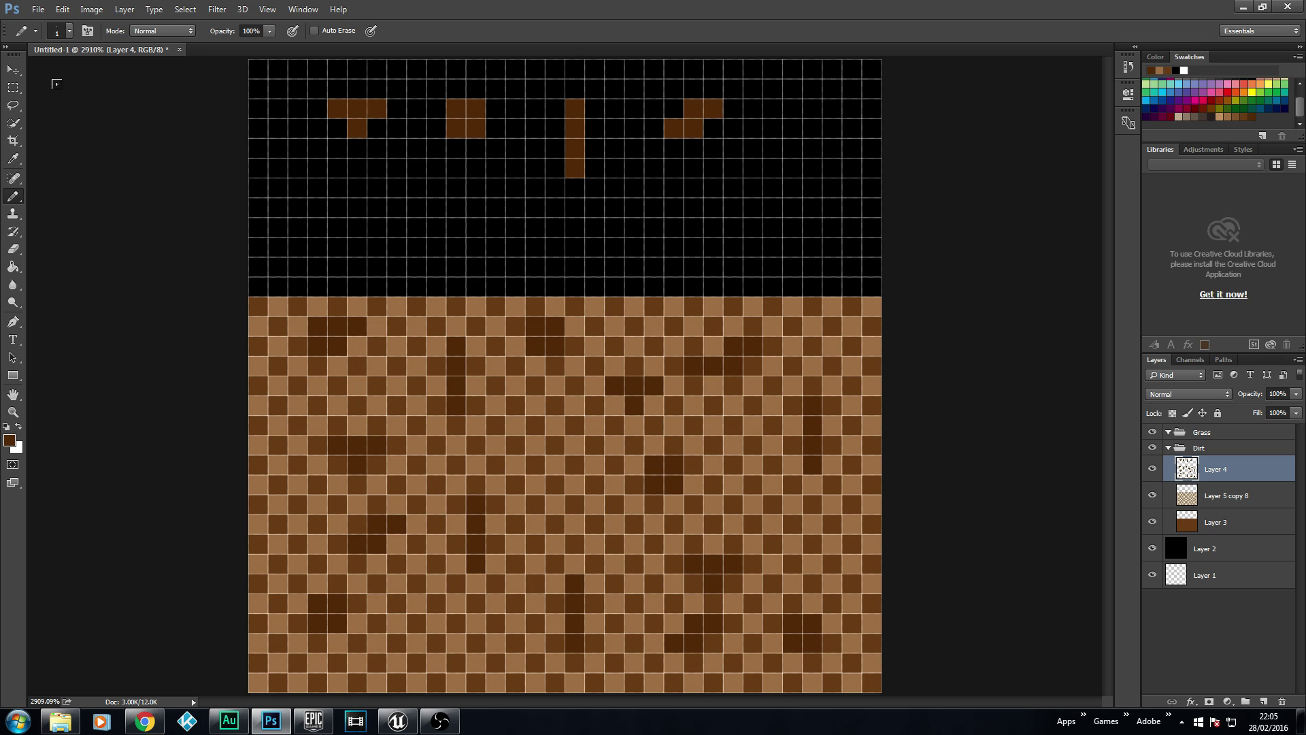
Erase the brown marks from the black area above the dirt with the Eraser
{"action": "left_click", "coordinate": [13, 248]}
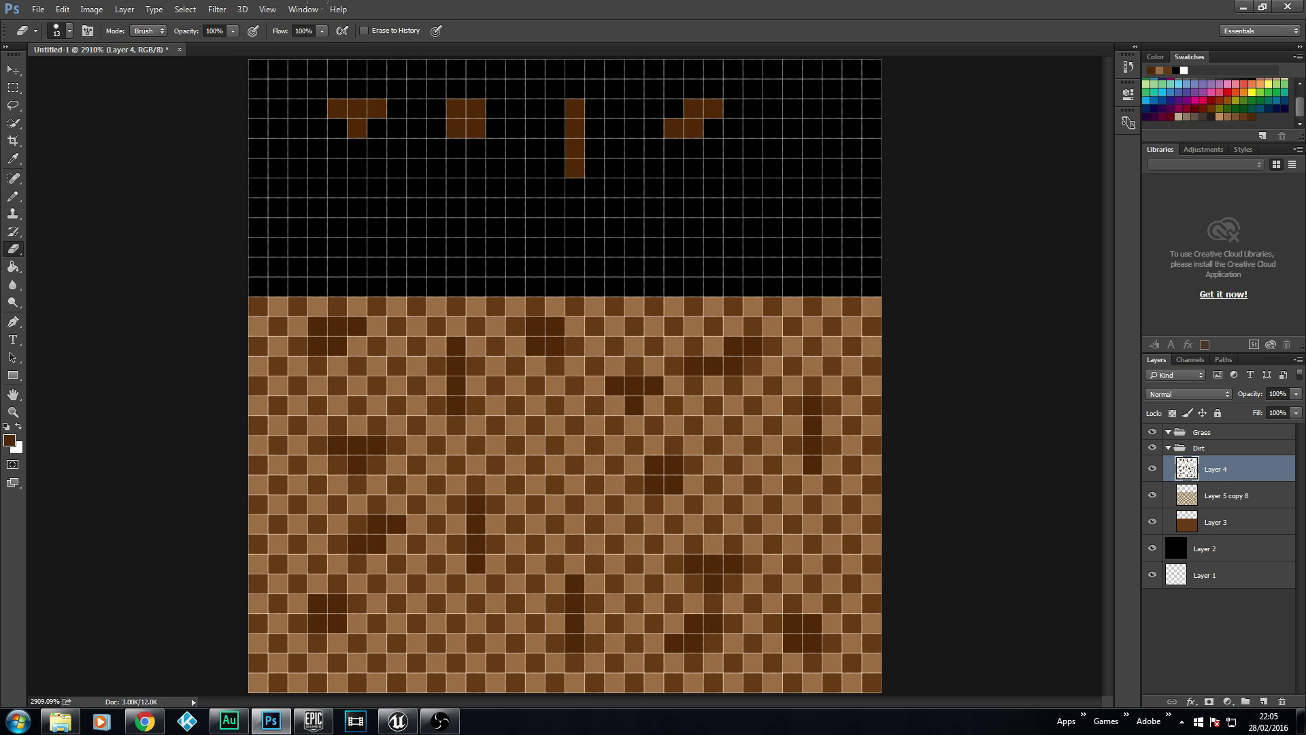
{"action": "left_click_drag", "start_coordinate": [340, 126], "coordinate": [701, 126]}
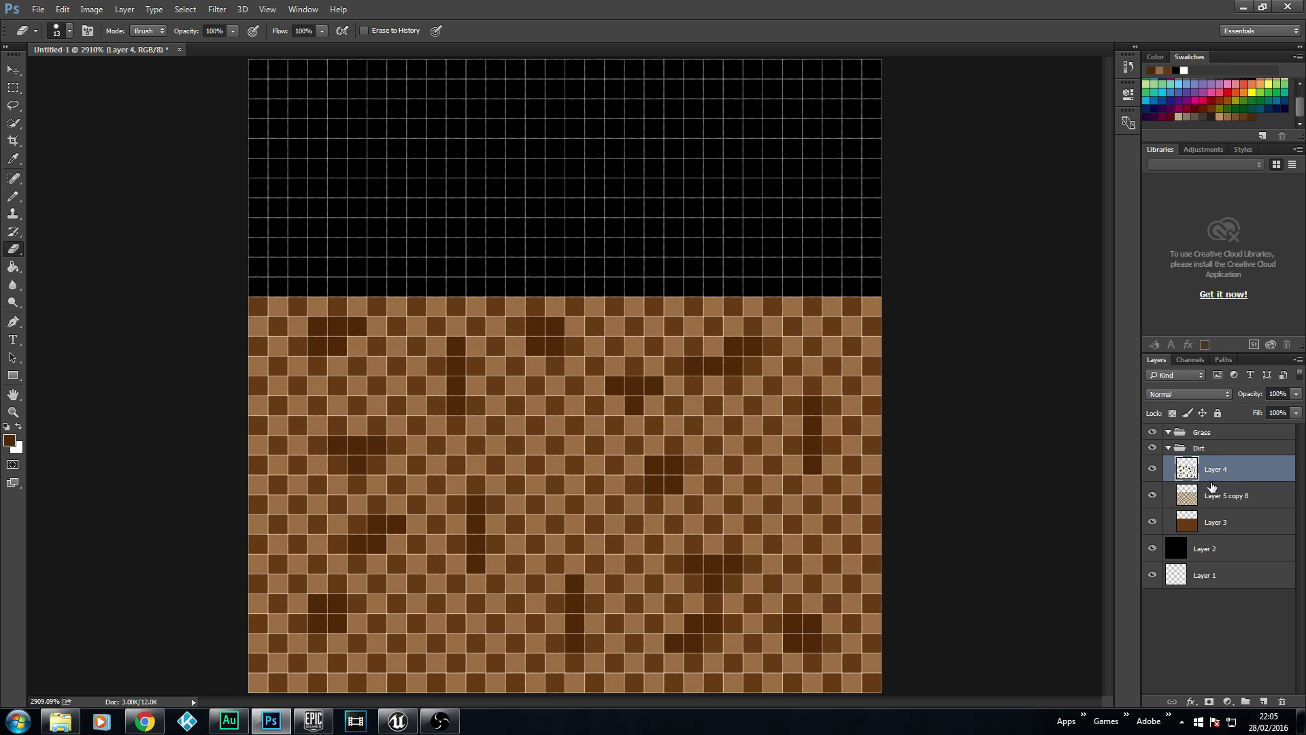
Collapse the Dirt group and paint a dark green band above the dirt on a new Grass-group layer
{"action": "left_click", "coordinate": [1168, 449]}
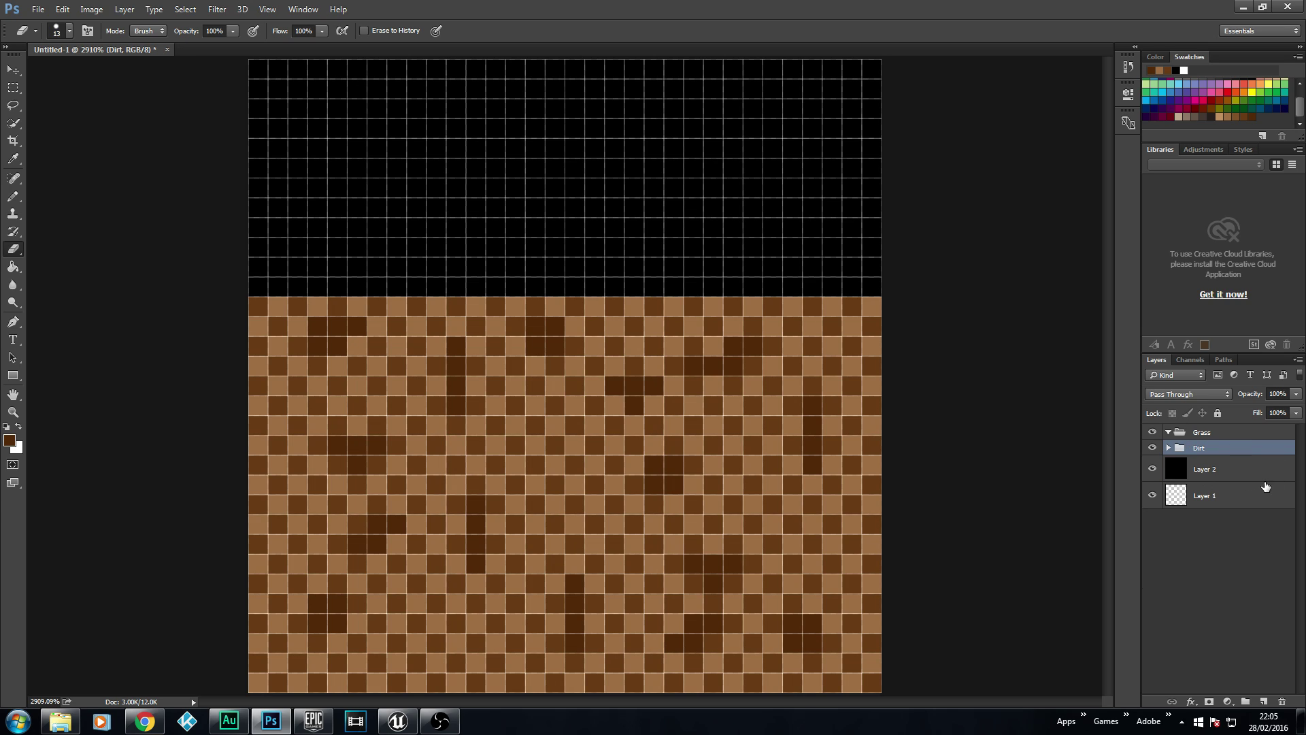
{"action": "left_click", "coordinate": [1201, 436]}
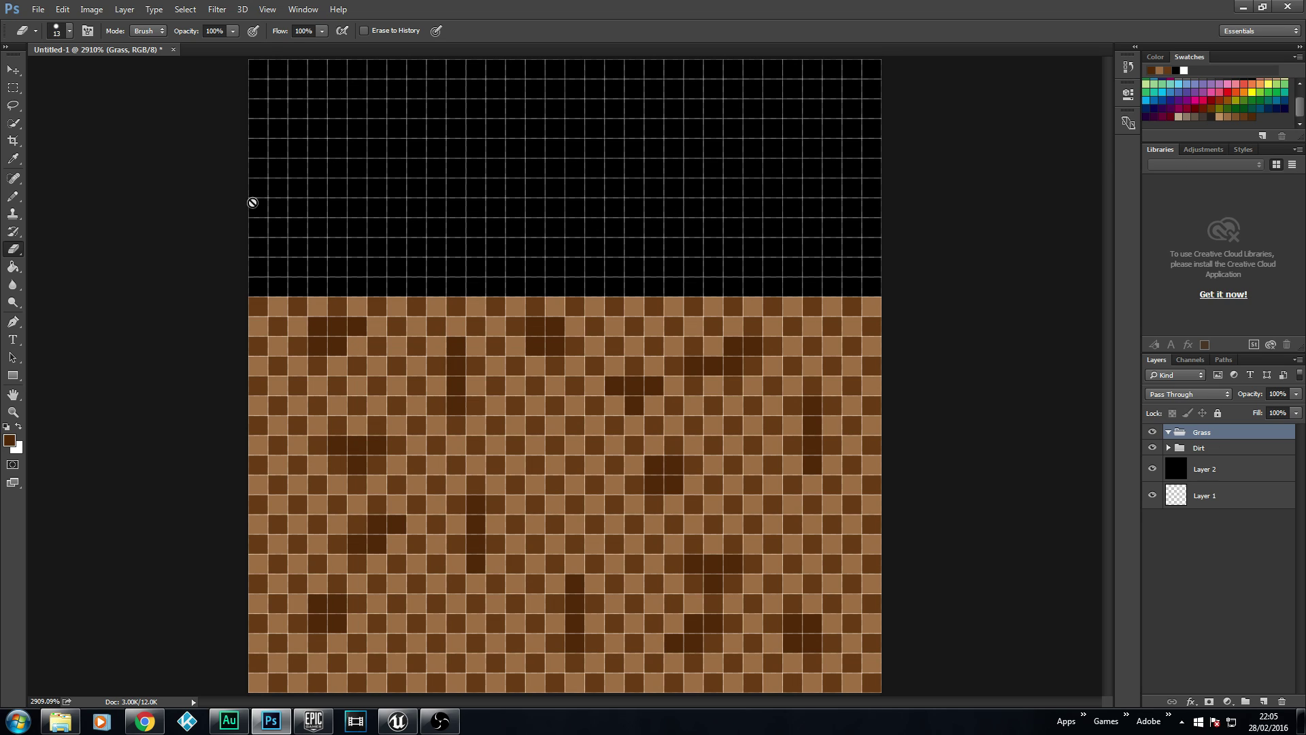
{"action": "left_click", "coordinate": [13, 196]}
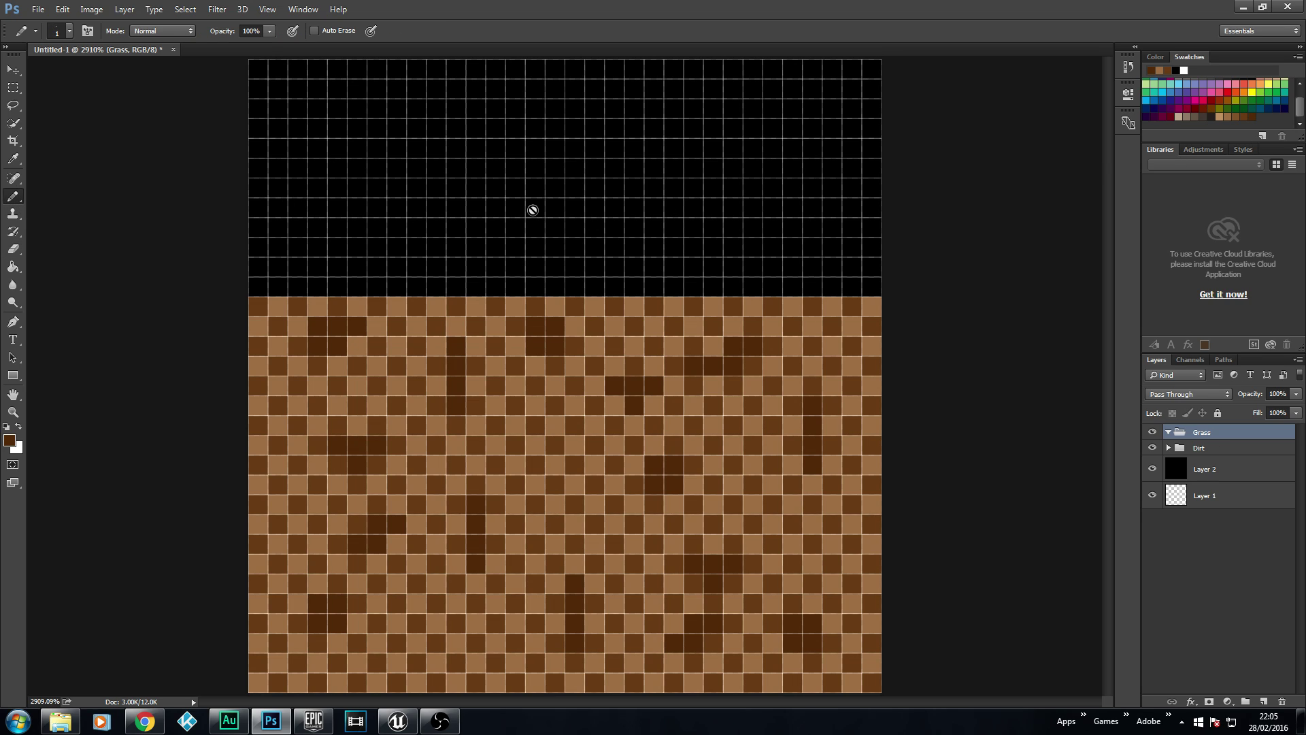
{"action": "left_click", "coordinate": [1237, 106]}
{"action": "left_click", "coordinate": [1264, 701]}
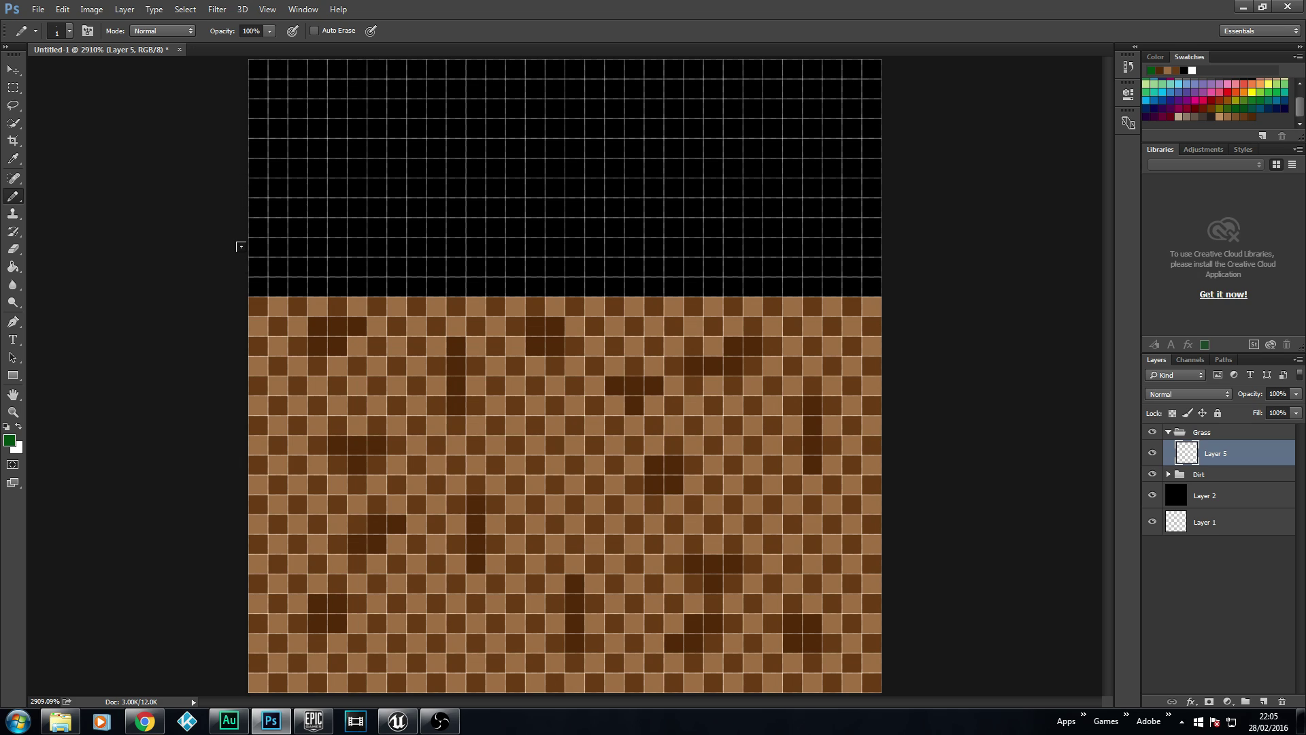
{"action": "mouse_move", "coordinate": [242, 188]}
{"action": "left_mouse_down"}
{"action": "mouse_move", "coordinate": [809, 173]}
{"action": "mouse_move", "coordinate": [863, 188]}
{"action": "mouse_move", "coordinate": [247, 193]}
{"action": "mouse_move", "coordinate": [247, 209]}
{"action": "mouse_move", "coordinate": [339, 217]}
{"action": "mouse_move", "coordinate": [850, 214]}
{"action": "mouse_move", "coordinate": [861, 232]}
{"action": "mouse_move", "coordinate": [281, 229]}
{"action": "mouse_move", "coordinate": [244, 242]}
{"action": "mouse_move", "coordinate": [345, 253]}
{"action": "mouse_move", "coordinate": [852, 250]}
{"action": "mouse_move", "coordinate": [858, 262]}
{"action": "mouse_move", "coordinate": [837, 268]}
{"action": "mouse_move", "coordinate": [244, 267]}
{"action": "left_mouse_up"}
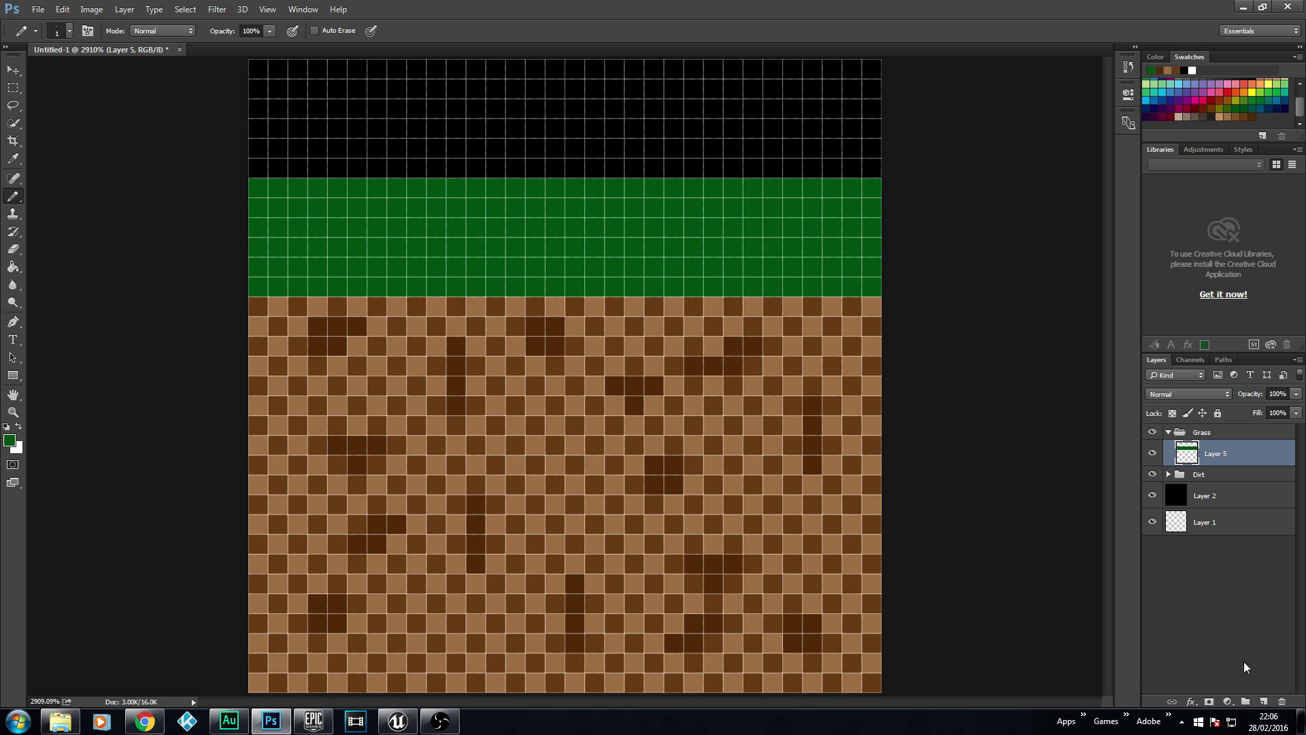
On a new layer, pencil an olive checker along the bottom two grass rows across the left half
{"action": "left_click", "coordinate": [1265, 701]}
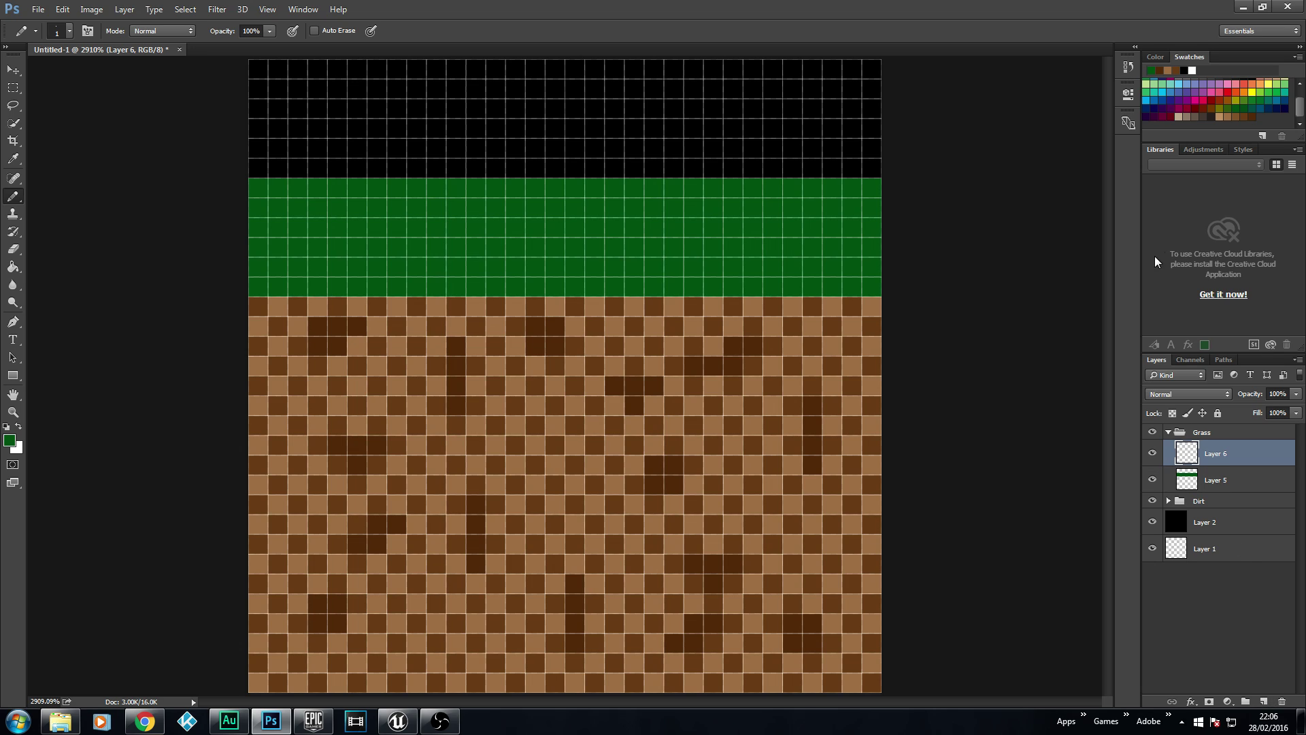
{"action": "left_click", "coordinate": [1219, 110]}
{"action": "left_click", "coordinate": [259, 287]}
{"action": "left_click", "coordinate": [277, 267]}
{"action": "left_click", "coordinate": [297, 286]}
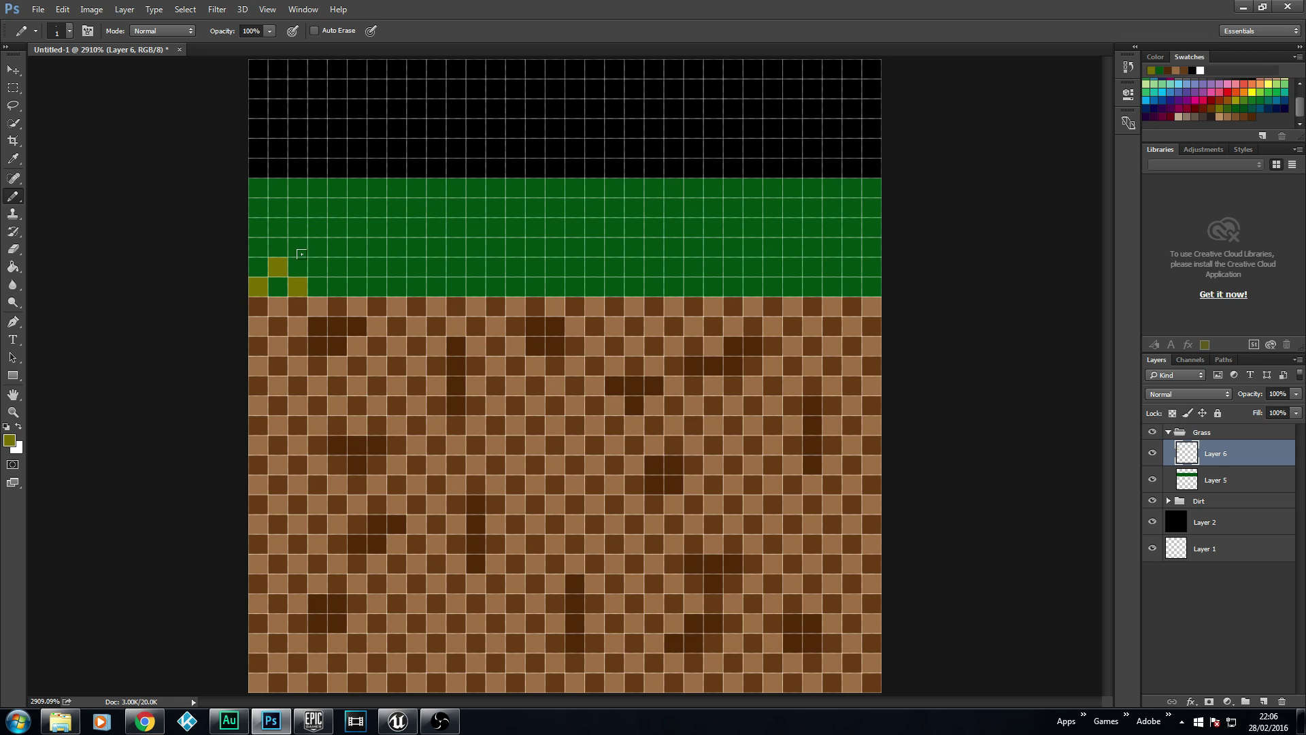
{"action": "left_click", "coordinate": [318, 267]}
{"action": "left_click", "coordinate": [337, 287]}
{"action": "left_click", "coordinate": [357, 267]}
{"action": "left_click", "coordinate": [376, 287]}
{"action": "left_click", "coordinate": [396, 267]}
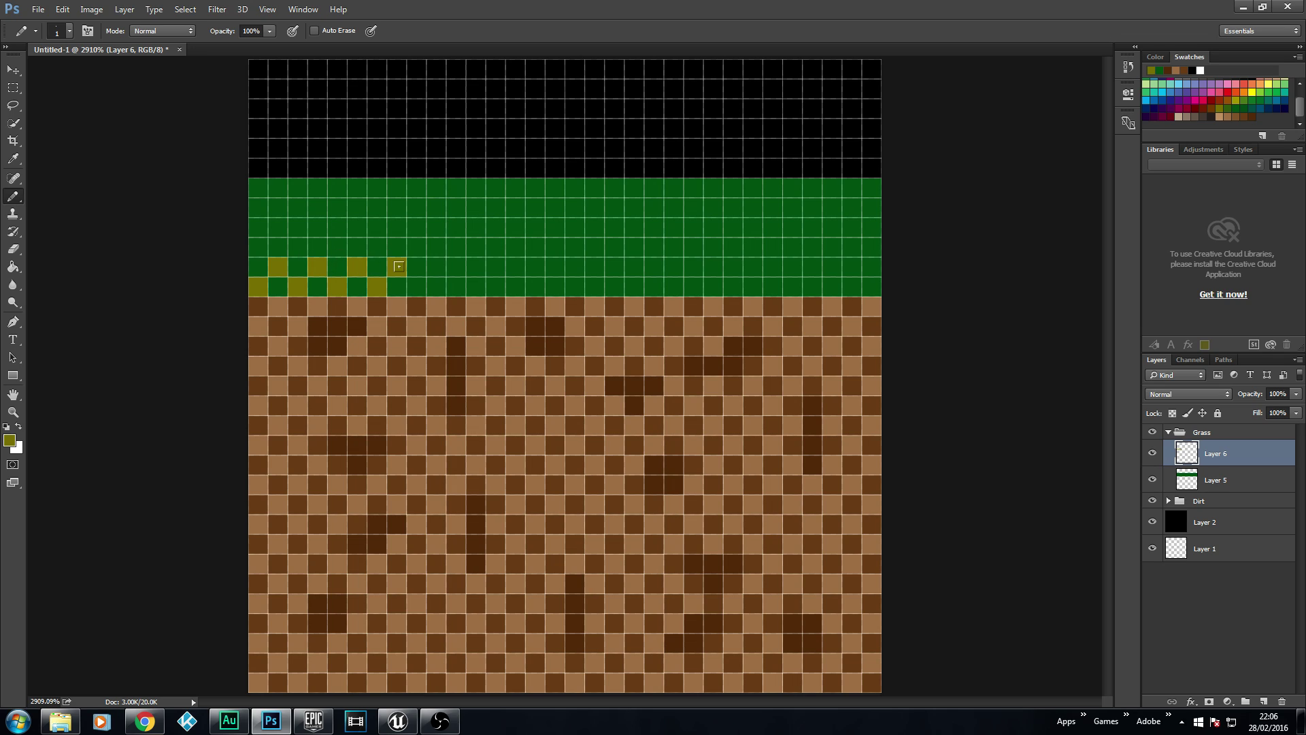
{"action": "left_click", "coordinate": [416, 286]}
{"action": "left_click", "coordinate": [435, 267]}
{"action": "left_click", "coordinate": [455, 286]}
{"action": "left_click", "coordinate": [474, 267]}
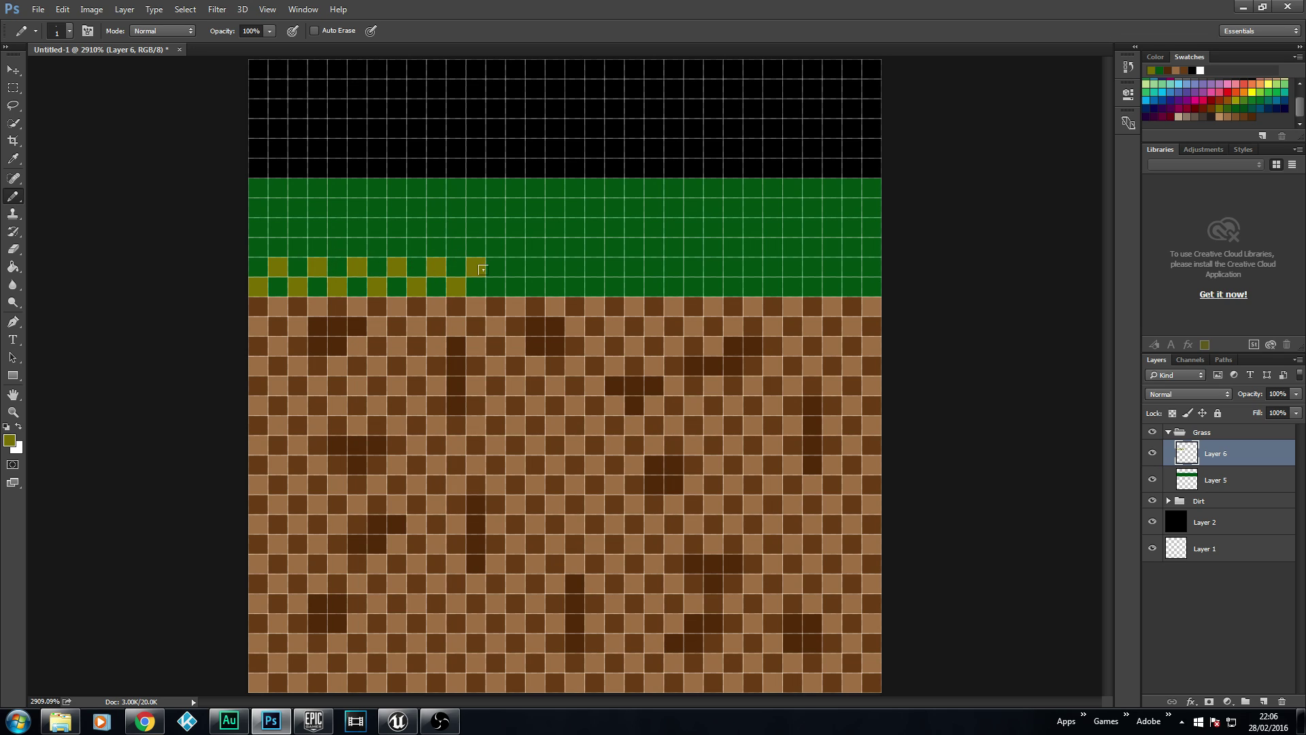
{"action": "left_click", "coordinate": [495, 286]}
{"action": "left_click", "coordinate": [514, 266]}
{"action": "left_click", "coordinate": [534, 286]}
Continue the olive checker across the right half to the canvas edge
{"action": "left_click", "coordinate": [554, 267]}
{"action": "left_click", "coordinate": [573, 287]}
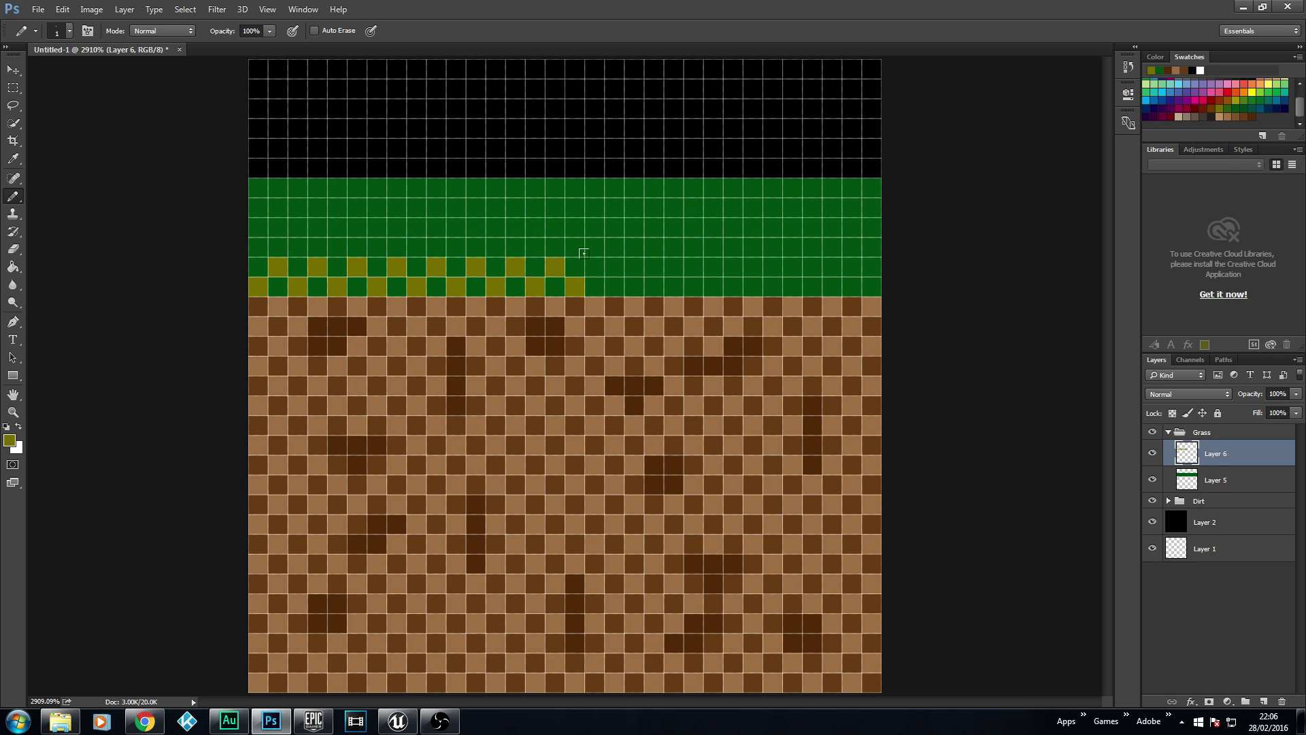
{"action": "left_click", "coordinate": [593, 267]}
{"action": "left_click", "coordinate": [613, 286]}
{"action": "left_click", "coordinate": [633, 267]}
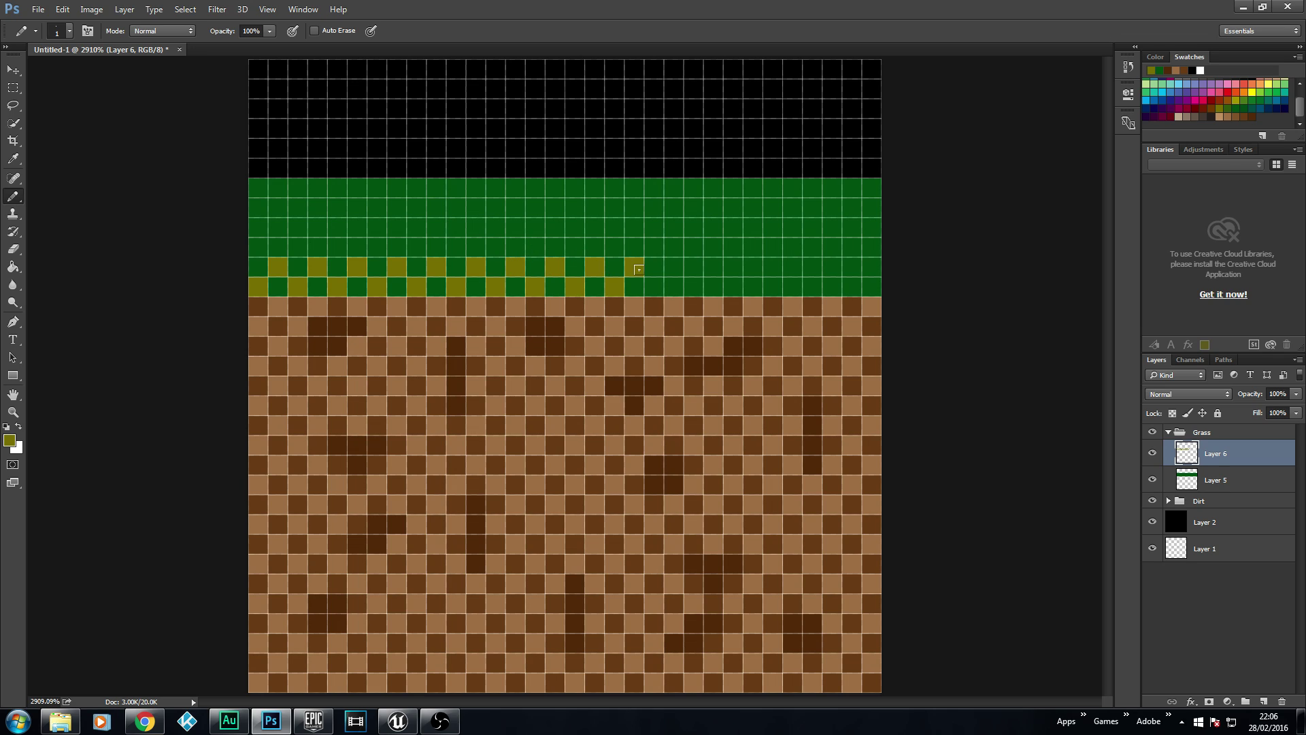
{"action": "left_click", "coordinate": [652, 287]}
{"action": "left_click", "coordinate": [673, 267]}
{"action": "left_click", "coordinate": [692, 286]}
{"action": "left_click", "coordinate": [711, 266]}
{"action": "left_click", "coordinate": [731, 286]}
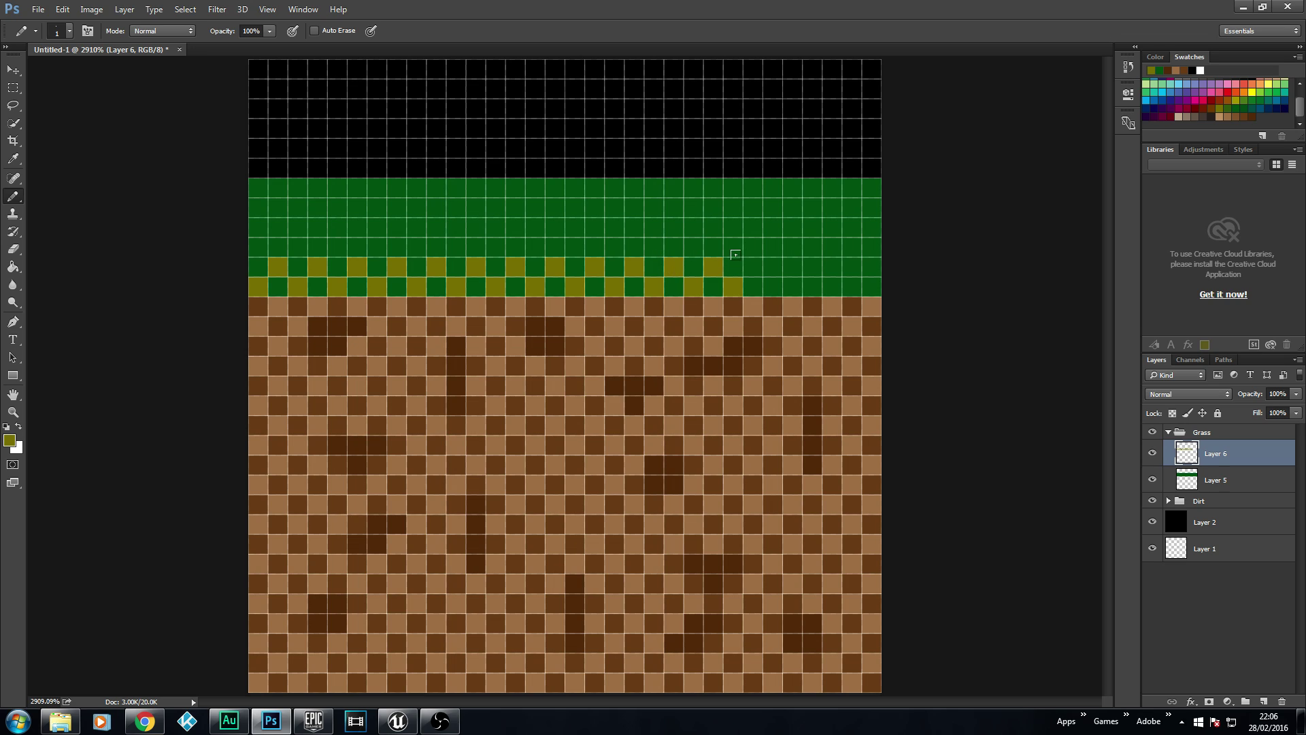
{"action": "left_click", "coordinate": [751, 267]}
{"action": "left_click", "coordinate": [771, 286]}
{"action": "left_click", "coordinate": [792, 267]}
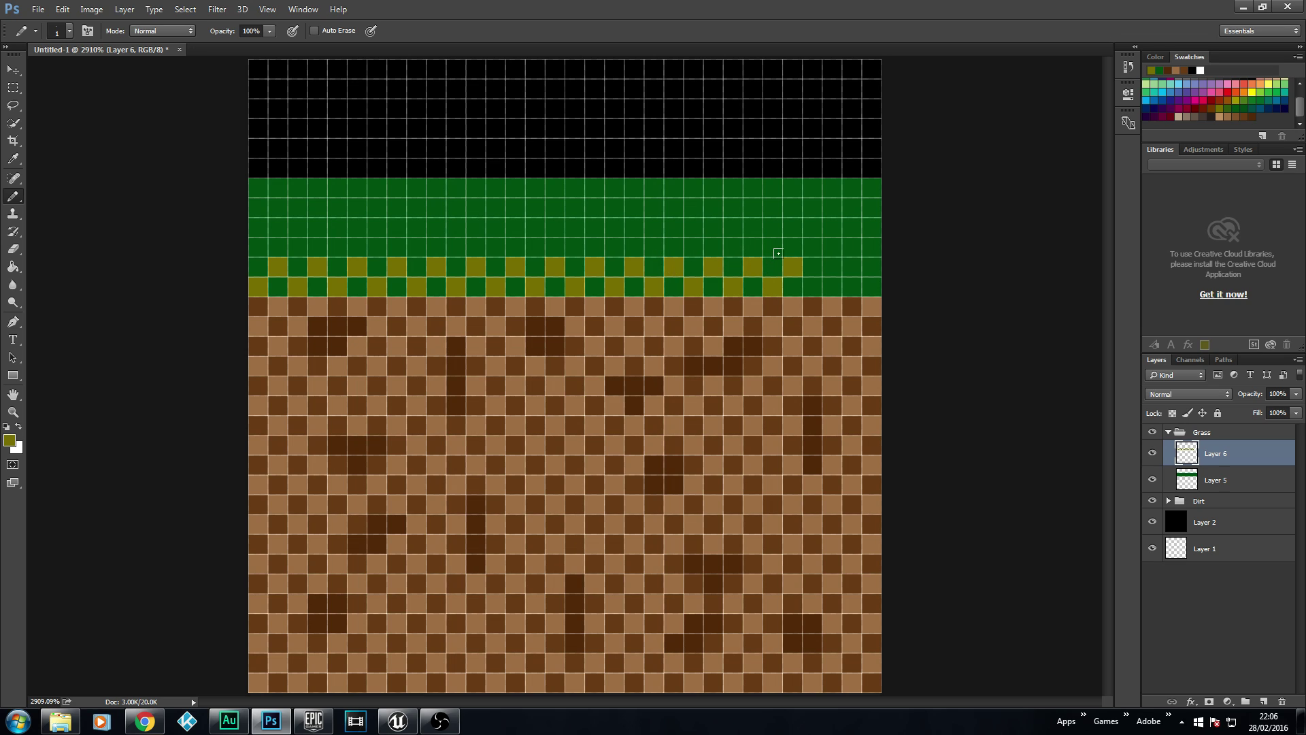
{"action": "left_click", "coordinate": [811, 287]}
{"action": "left_click", "coordinate": [832, 267]}
{"action": "left_click", "coordinate": [852, 286]}
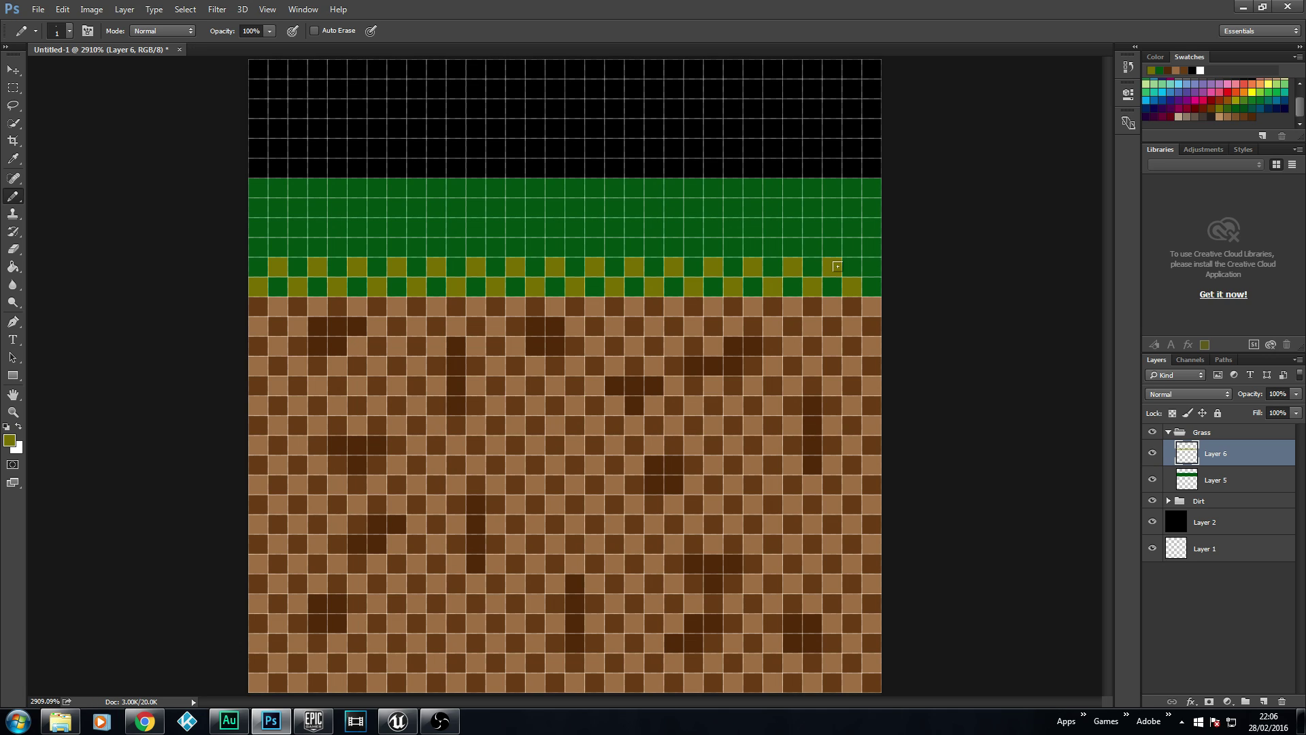
{"action": "left_click", "coordinate": [871, 267]}
Duplicate Layer 6 twice, moving each copy up so the checker fills the grass band
{"action": "right_click", "coordinate": [1221, 473]}
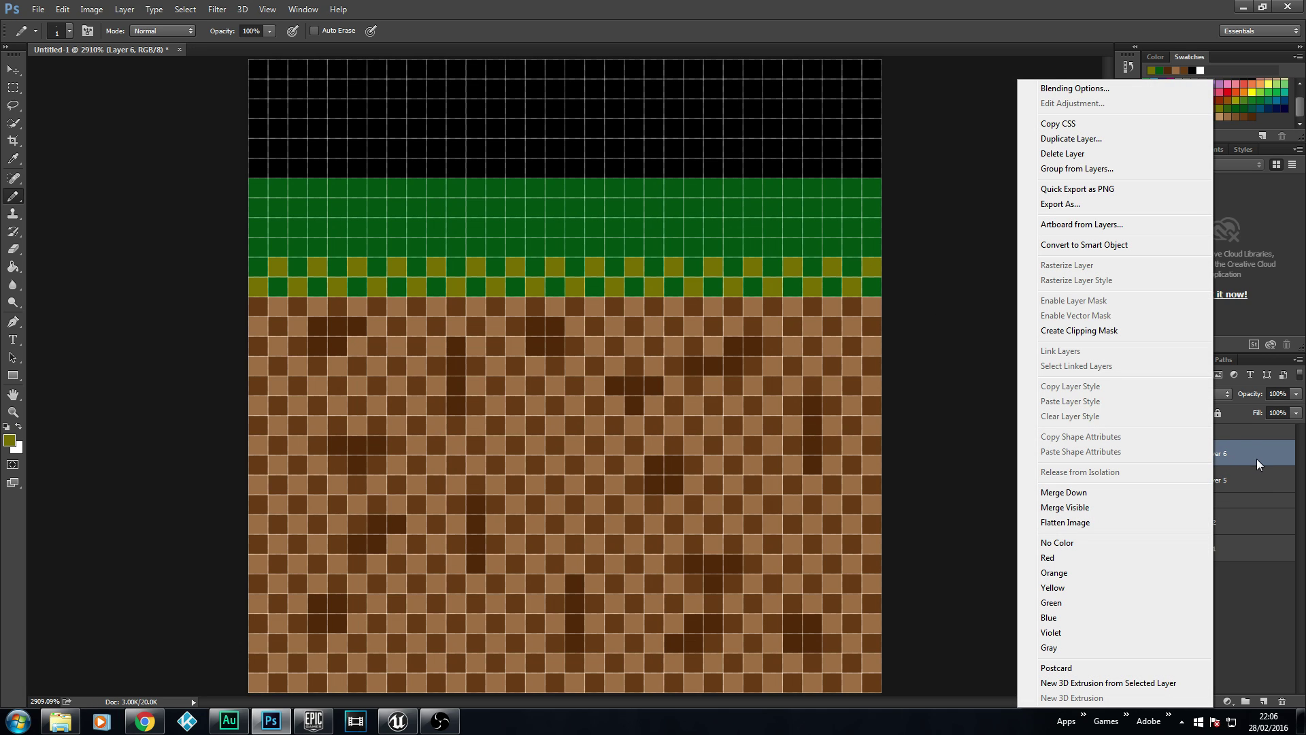
{"action": "key", "text": "Escape"}
{"action": "right_click", "coordinate": [1221, 454]}
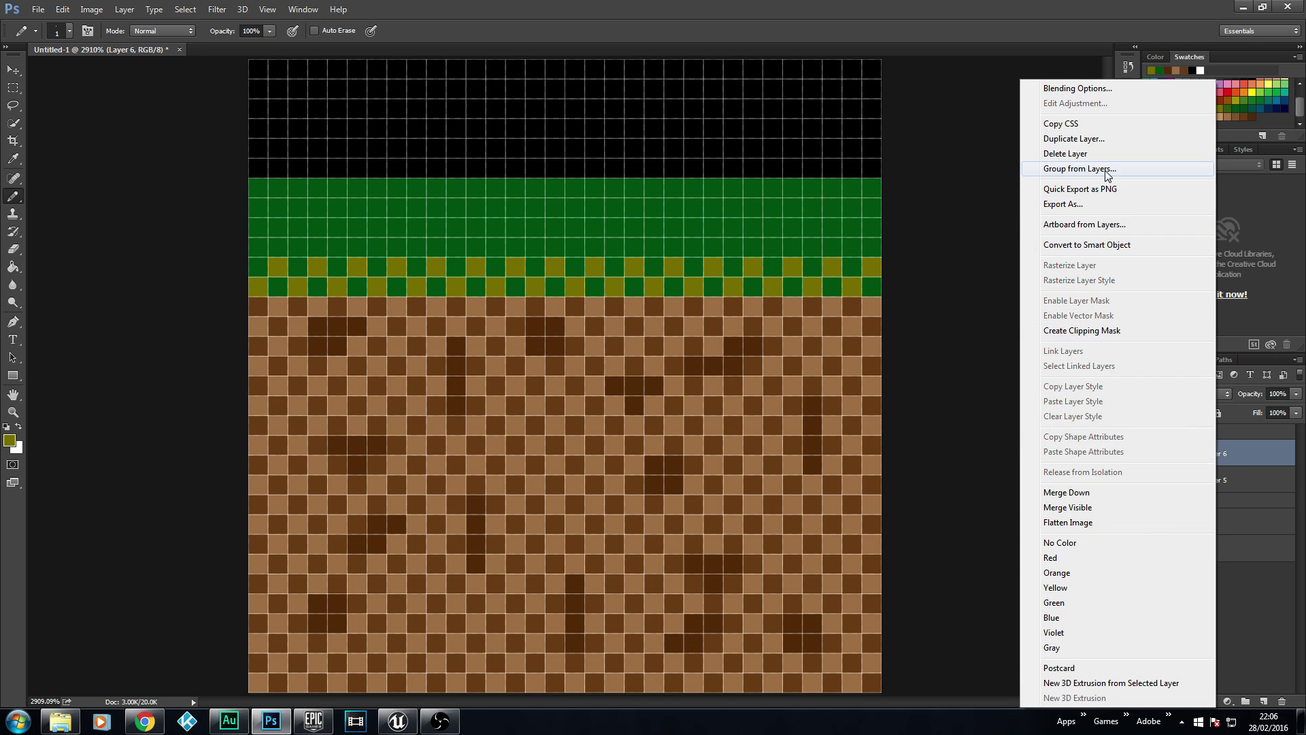
{"action": "left_click", "coordinate": [1075, 140]}
{"action": "key", "text": "Return"}
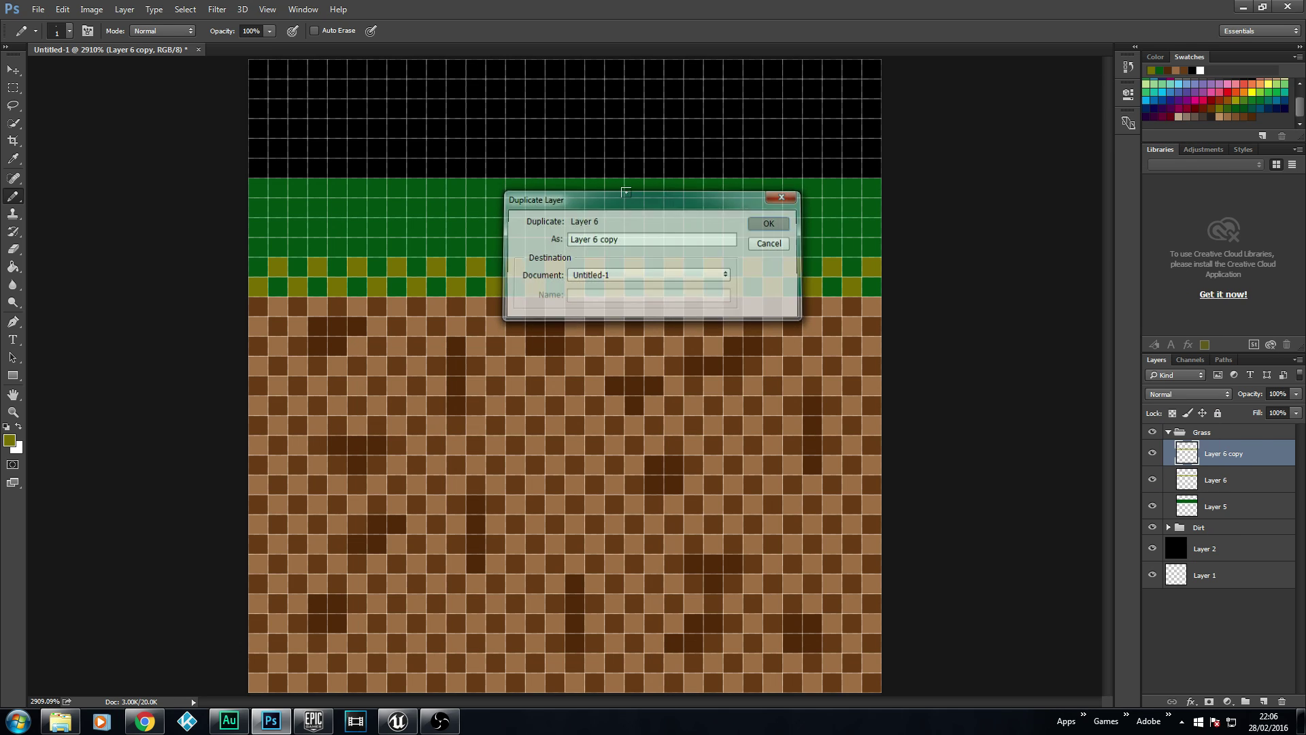
{"action": "key", "text": "v"}
{"action": "left_click_drag", "start_coordinate": [388, 288], "coordinate": [385, 249]}
{"action": "right_click", "coordinate": [1221, 454]}
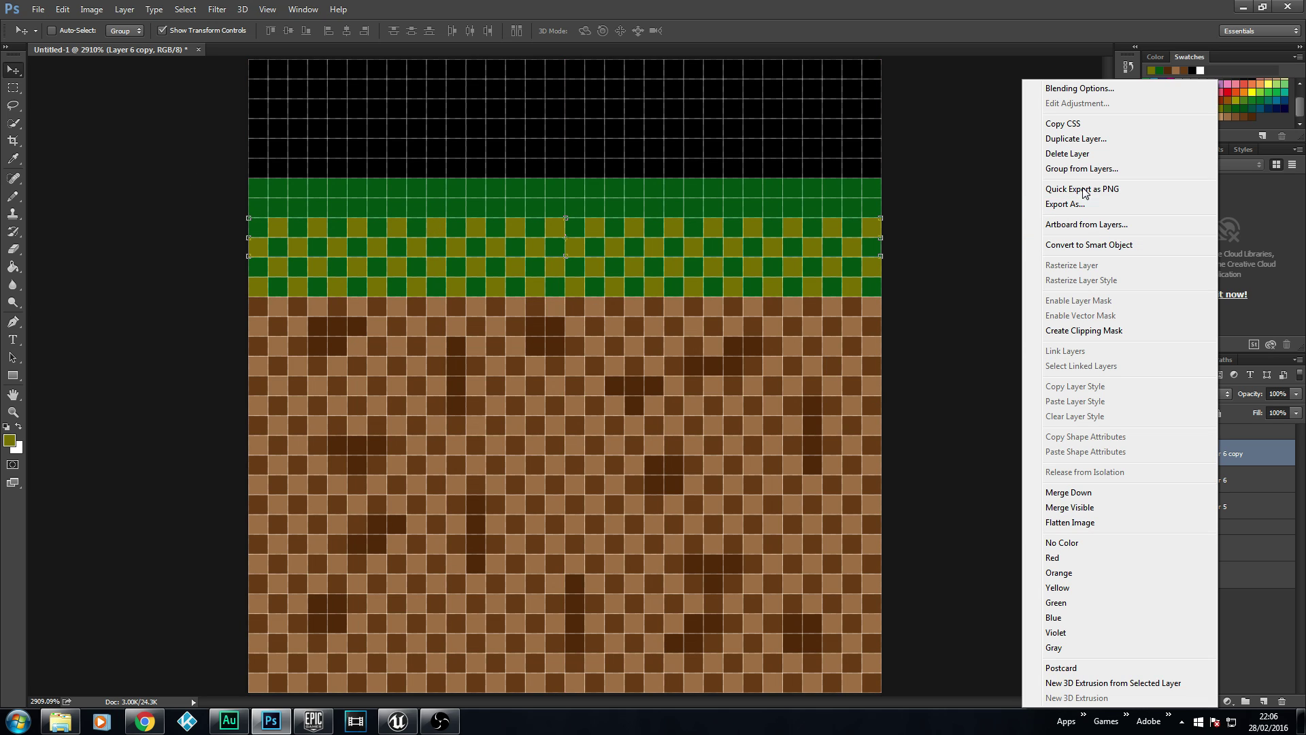
{"action": "left_click", "coordinate": [1075, 138]}
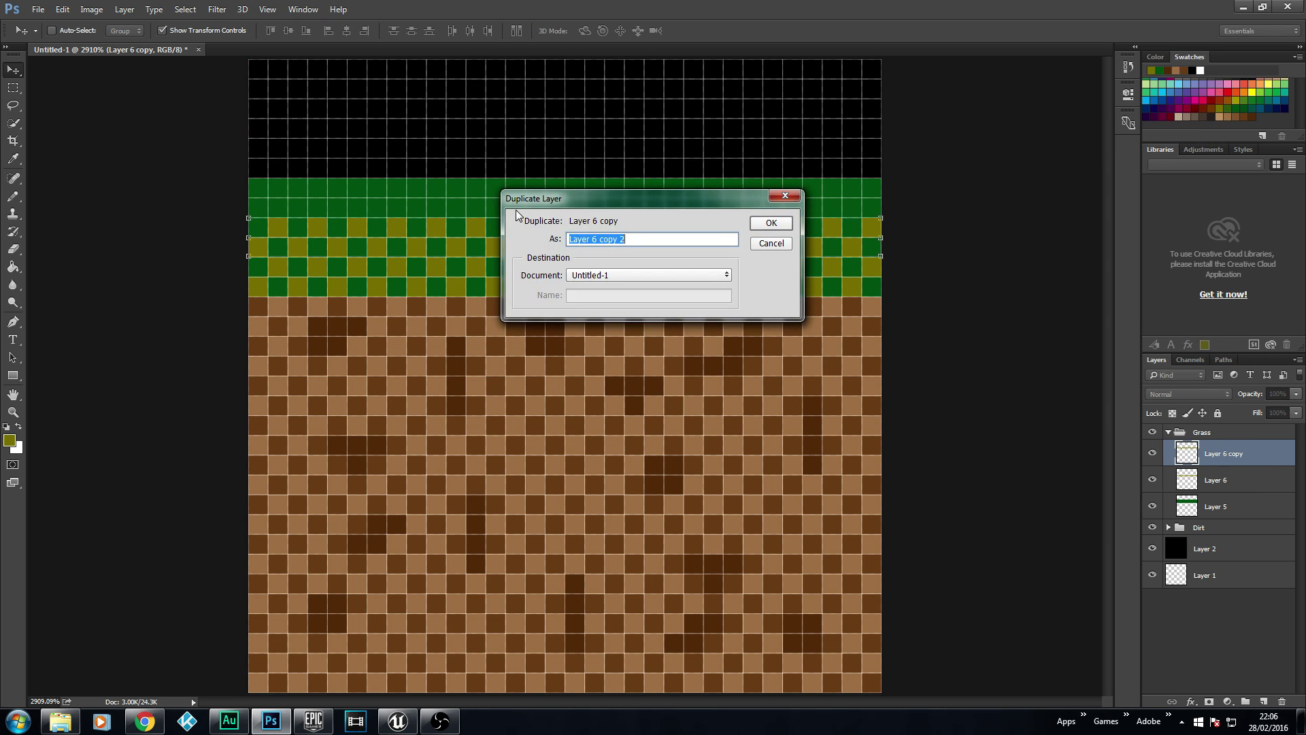
{"action": "left_click", "coordinate": [771, 223]}
{"action": "left_click_drag", "start_coordinate": [554, 227], "coordinate": [544, 206]}
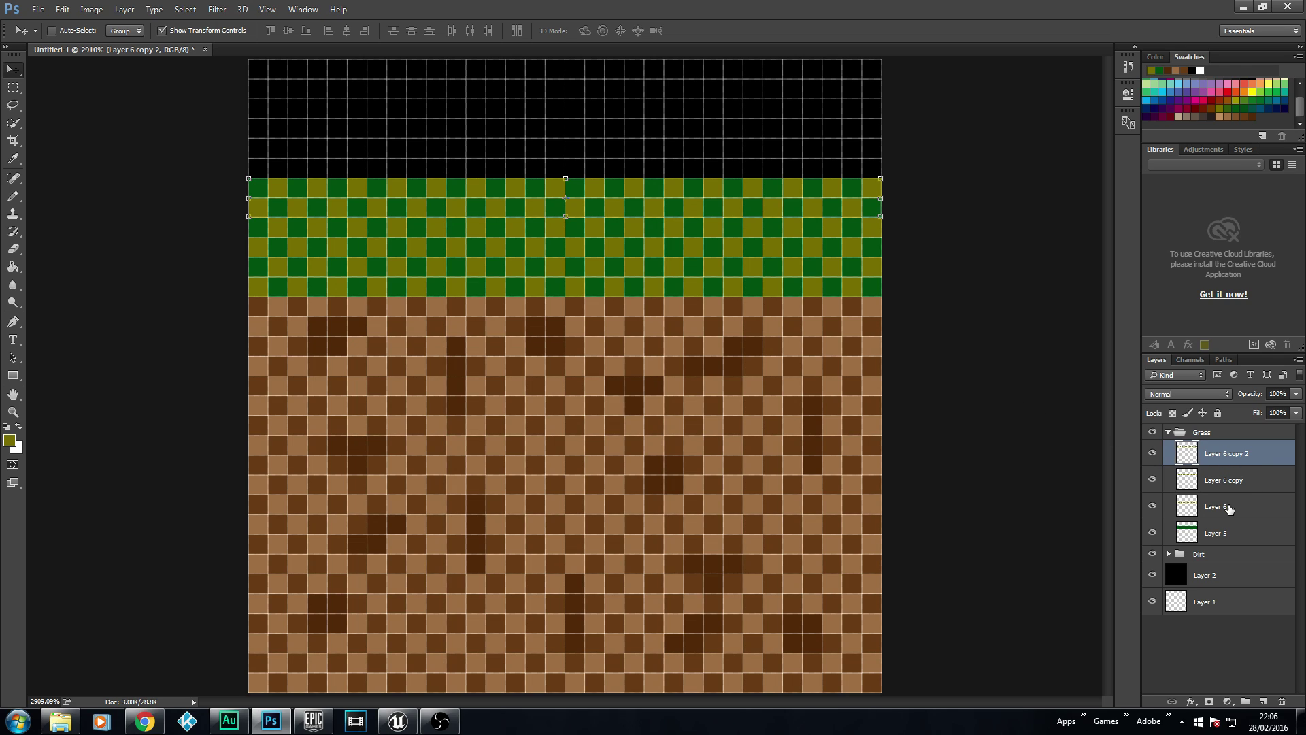
Merge the three olive checker layers into Layer 6 copy 2
{"action": "left_click", "coordinate": [1229, 509], "text": "shift"}
{"action": "right_click", "coordinate": [1226, 505]}
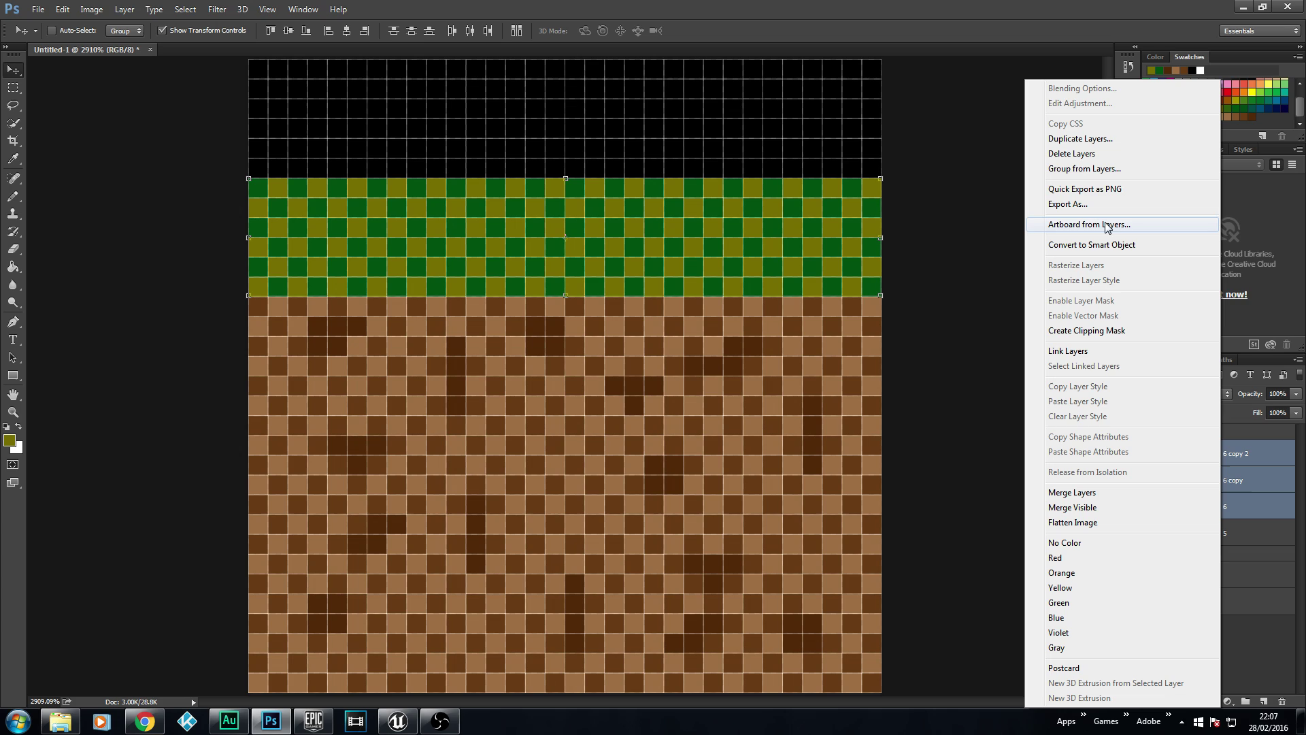
{"action": "left_click", "coordinate": [1093, 497]}
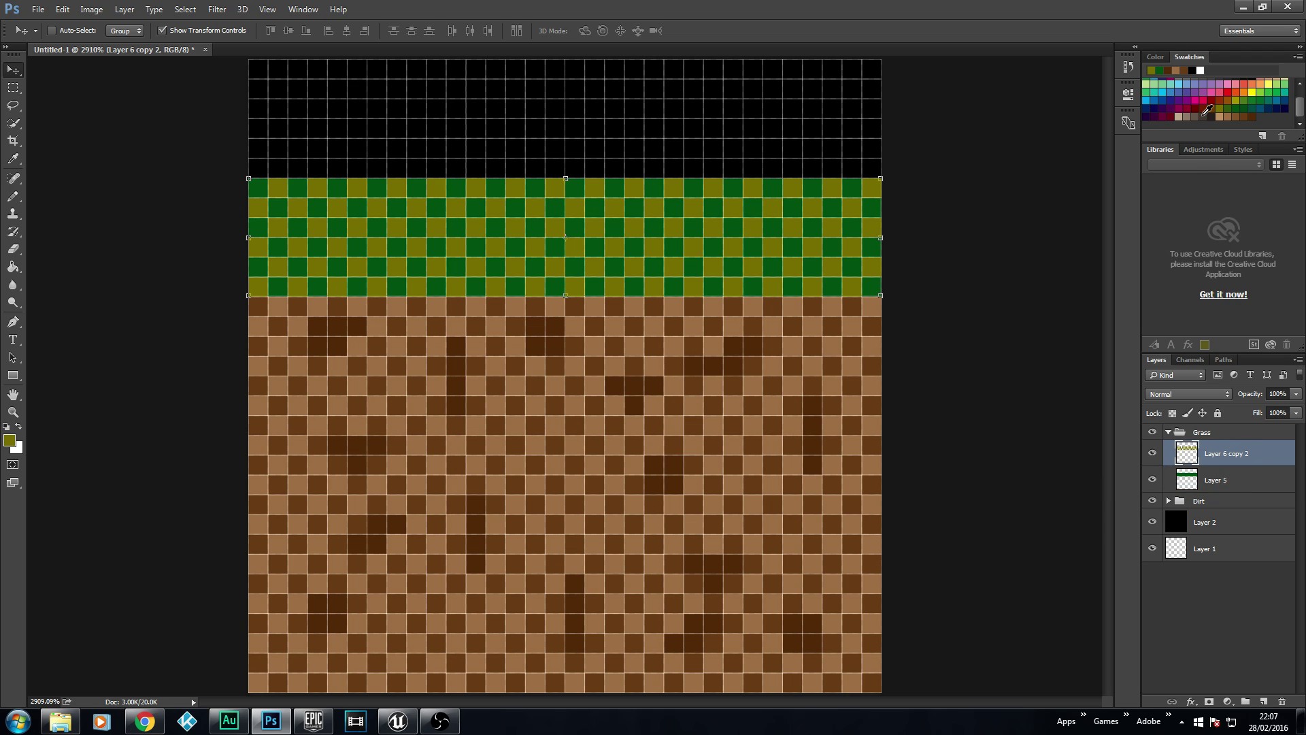
With the Pencil in dark green, turn scattered olive grass cells green across the band
{"action": "left_click", "coordinate": [13, 195]}
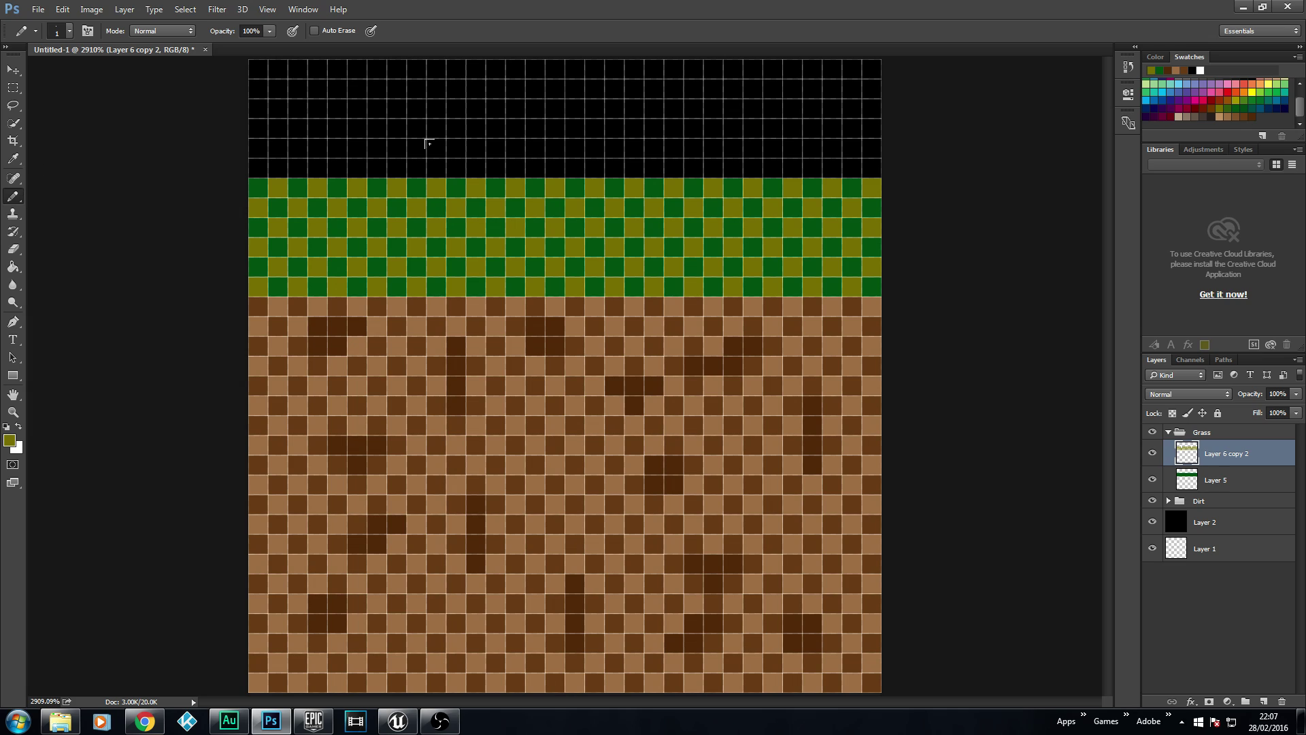
{"action": "left_click", "coordinate": [1245, 107]}
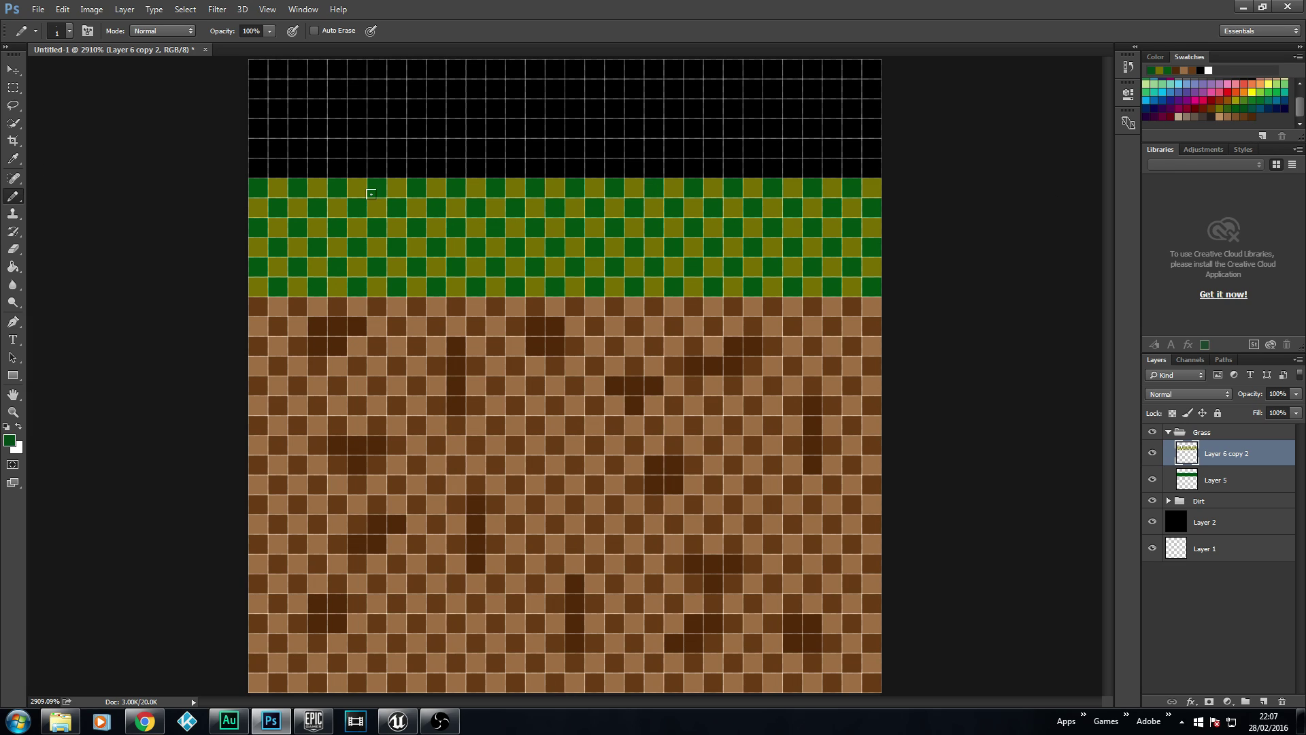
{"action": "left_click", "coordinate": [318, 227]}
{"action": "left_click", "coordinate": [337, 207]}
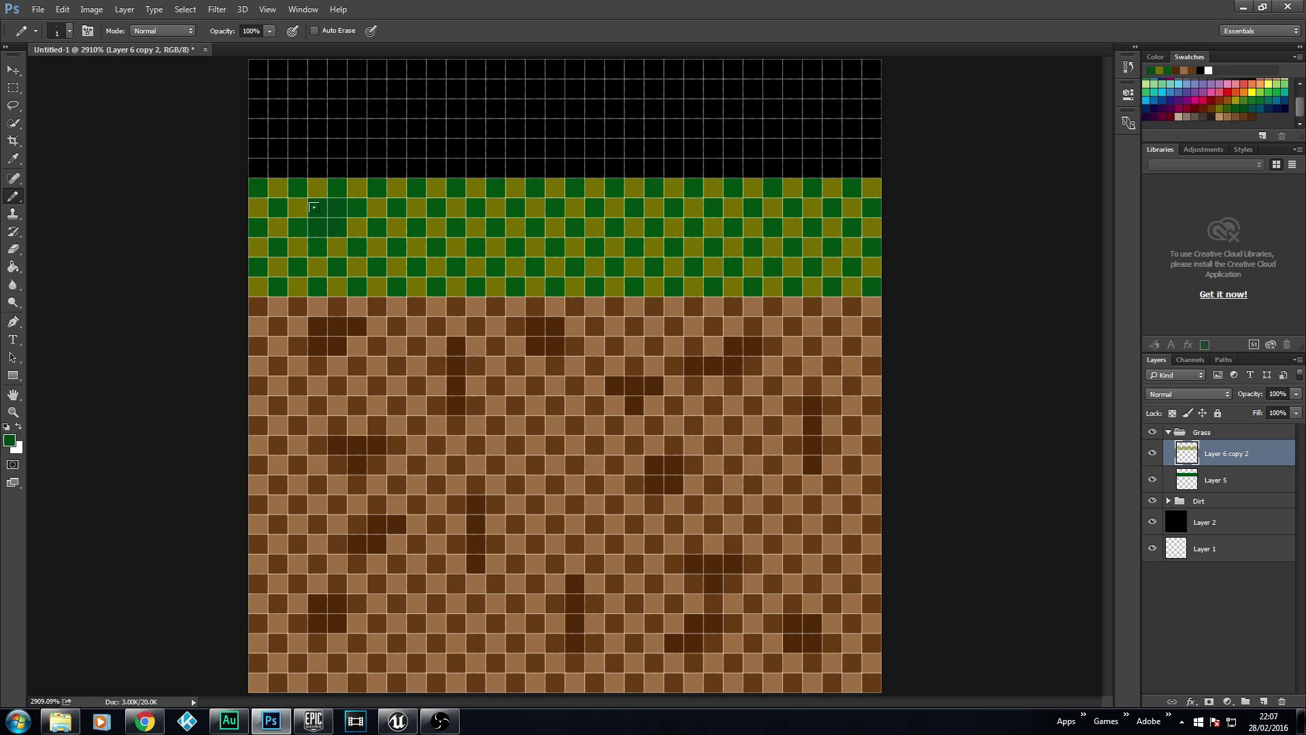
{"action": "left_click", "coordinate": [493, 239]}
{"action": "left_click", "coordinate": [516, 266]}
{"action": "left_click", "coordinate": [673, 227]}
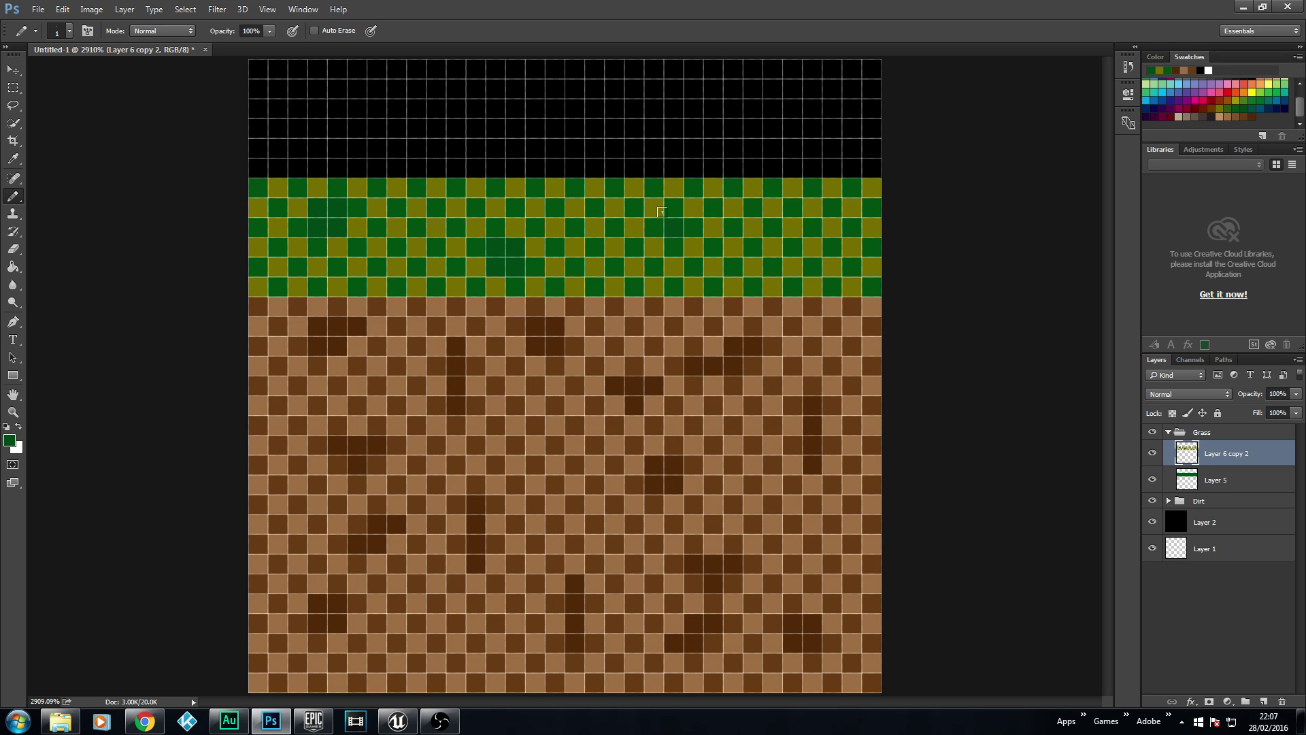
{"action": "left_click", "coordinate": [694, 247]}
{"action": "left_click", "coordinate": [791, 228]}
{"action": "left_click", "coordinate": [811, 207]}
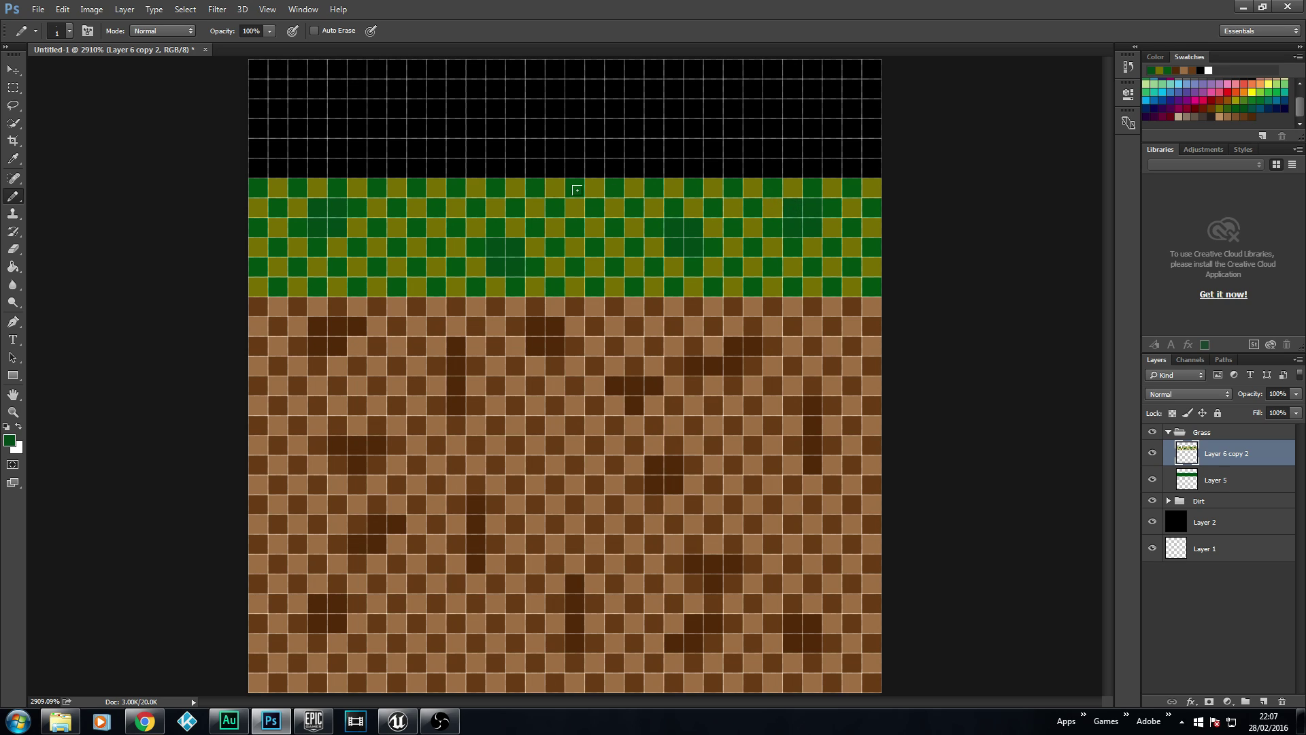
Turn more olive cells dark green in the middle, right and bottom of the grass band
{"action": "left_click", "coordinate": [535, 207]}
{"action": "left_click", "coordinate": [575, 207]}
{"action": "left_click", "coordinate": [554, 227]}
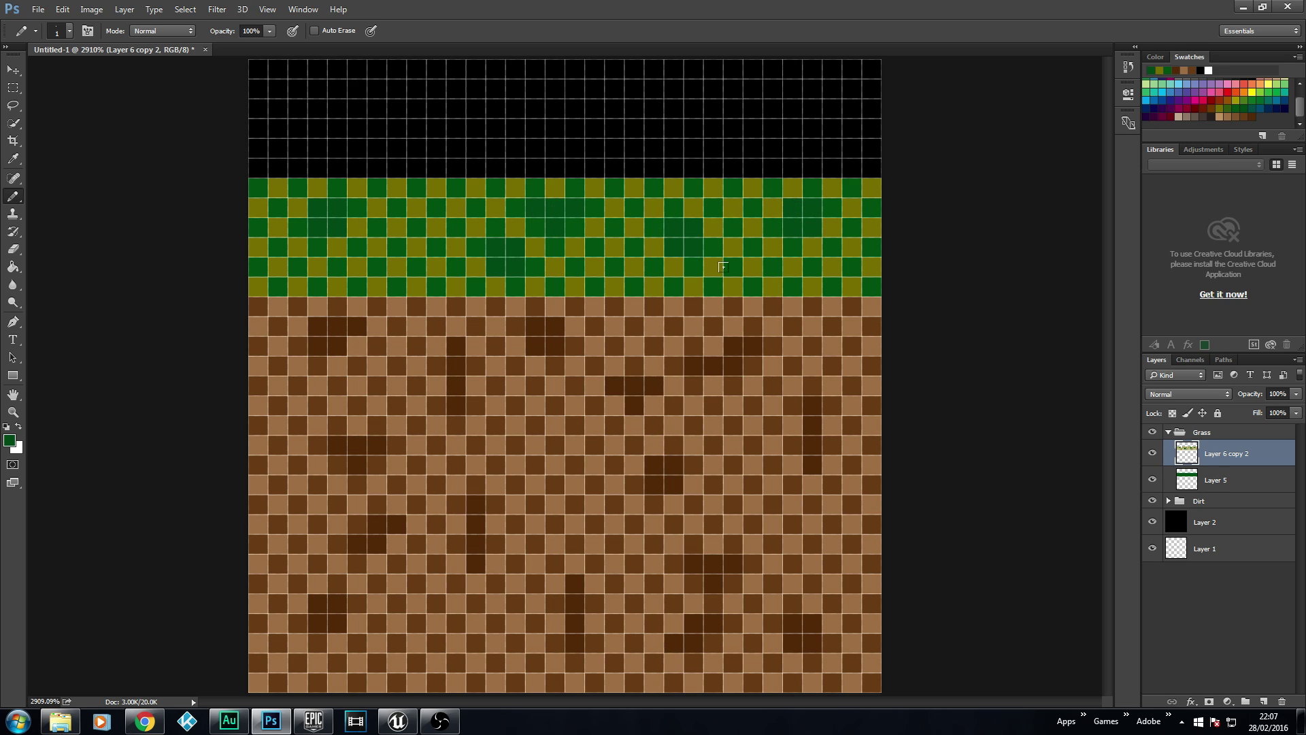
{"action": "left_click", "coordinate": [753, 267]}
{"action": "left_click", "coordinate": [793, 268]}
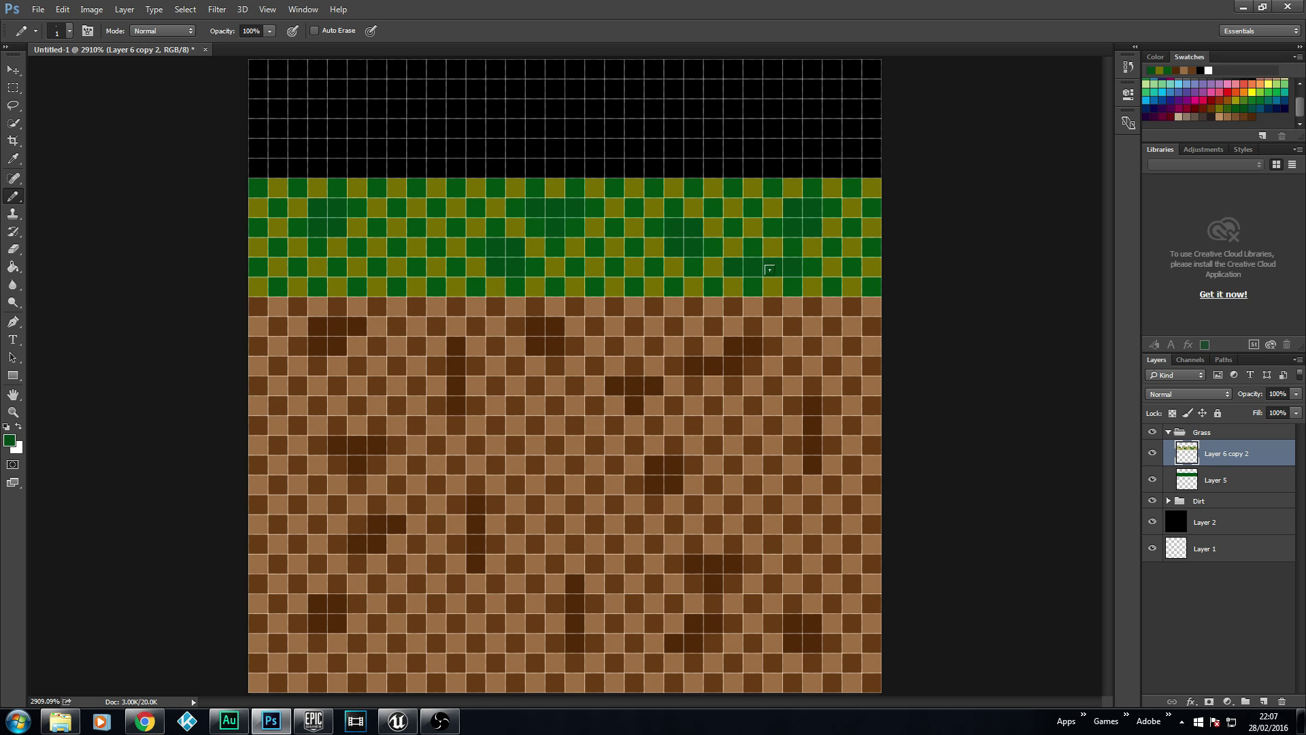
{"action": "left_click", "coordinate": [771, 286]}
{"action": "left_click", "coordinate": [336, 247]}
{"action": "left_click", "coordinate": [378, 246]}
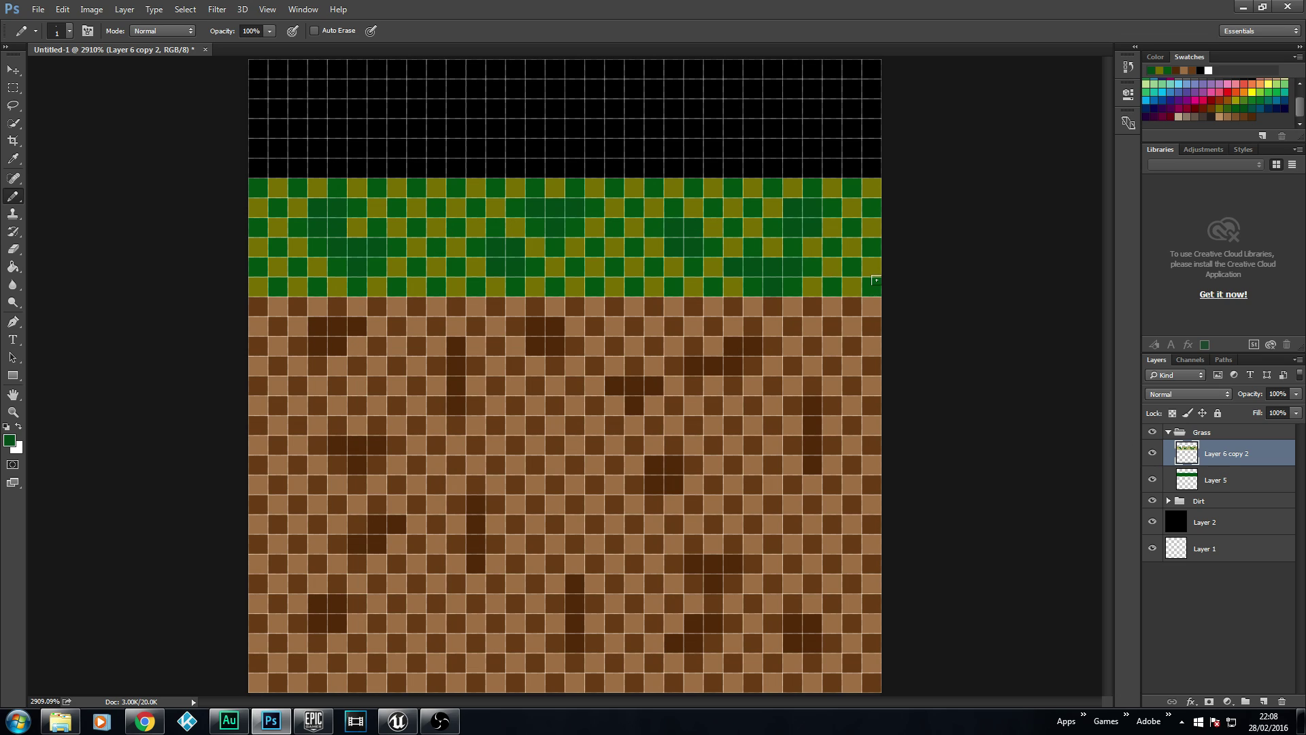
Collapse the Grass layer group above the collapsed Dirt group
{"action": "left_click", "coordinate": [1168, 432]}
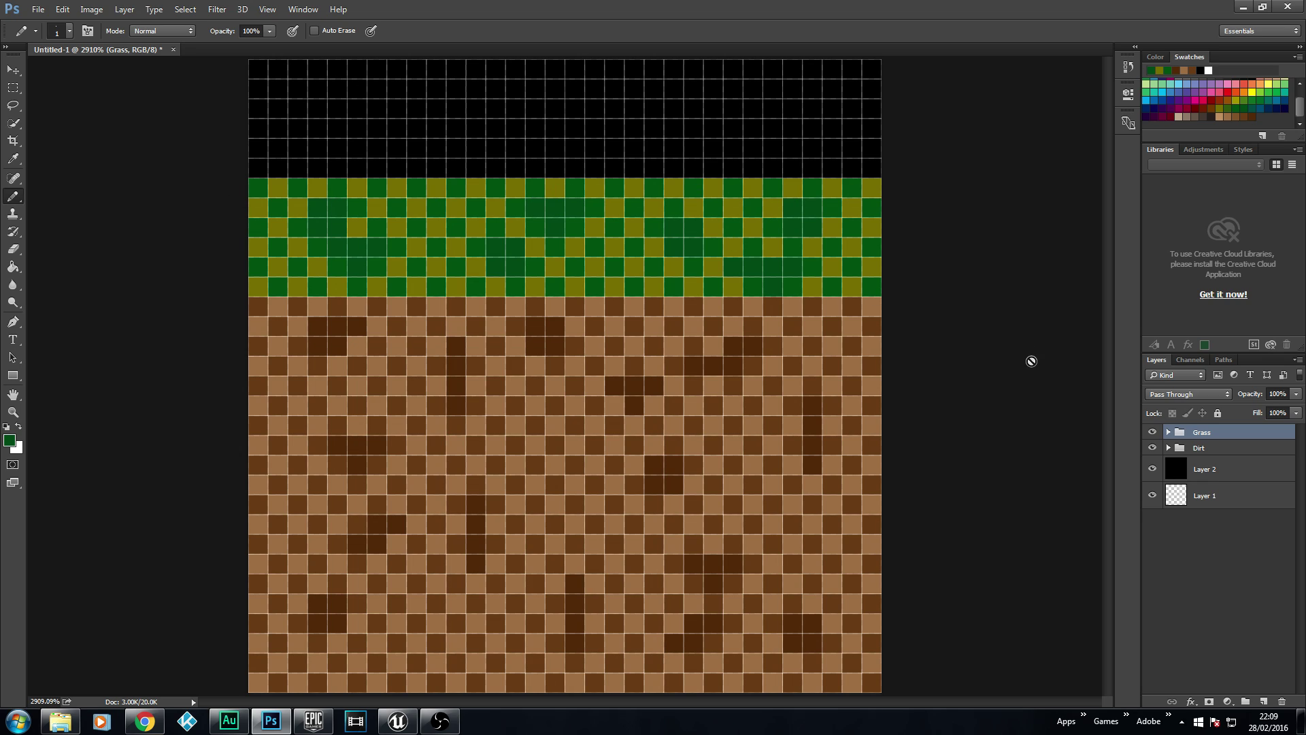
Delete the black Layer 2 to leave transparency above the grass, then start Save As
{"action": "left_click", "coordinate": [1214, 472]}
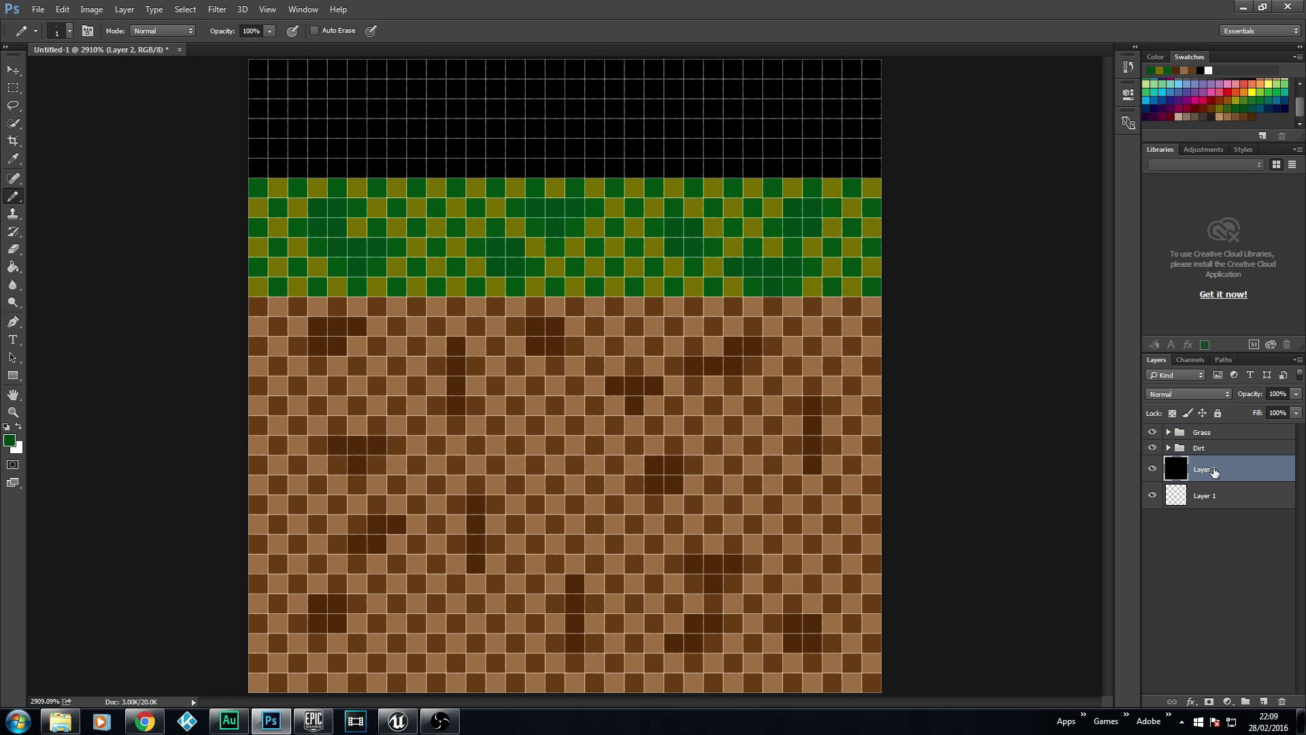
{"action": "key", "text": "Delete"}
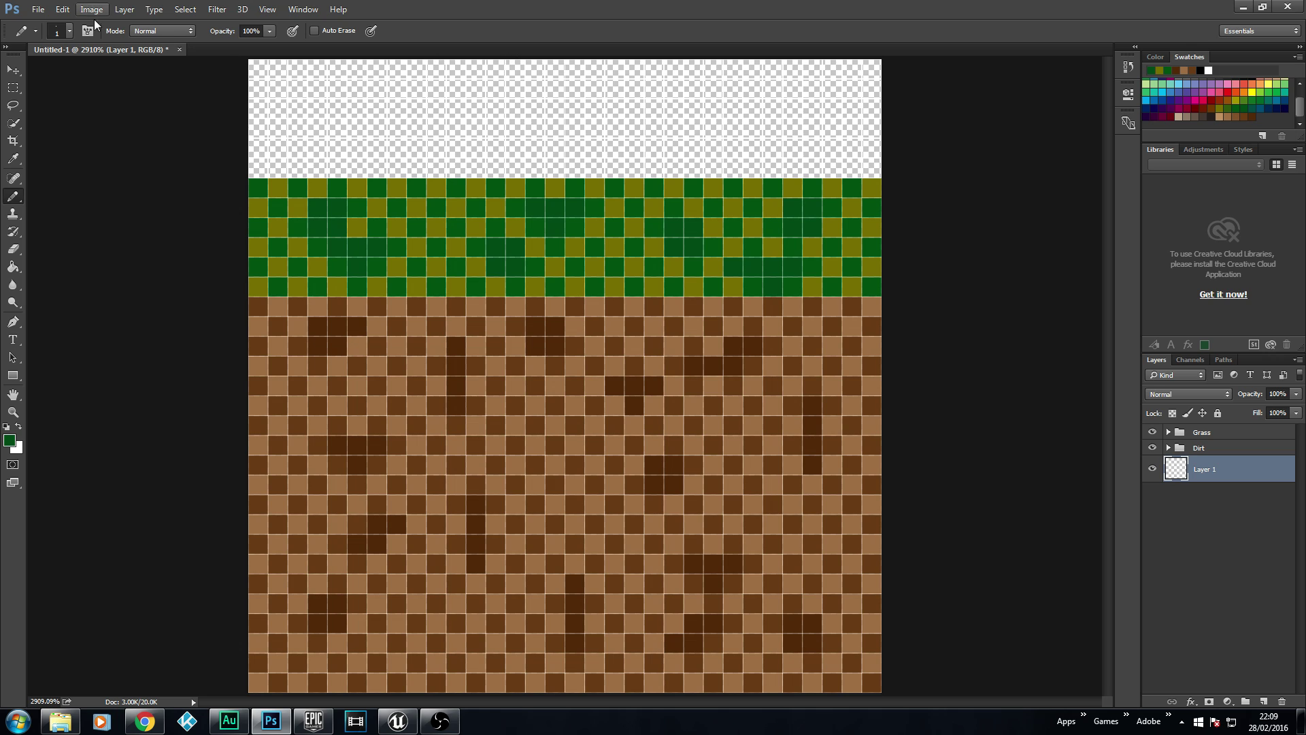
{"action": "left_click", "coordinate": [38, 9]}
{"action": "left_click", "coordinate": [57, 160]}
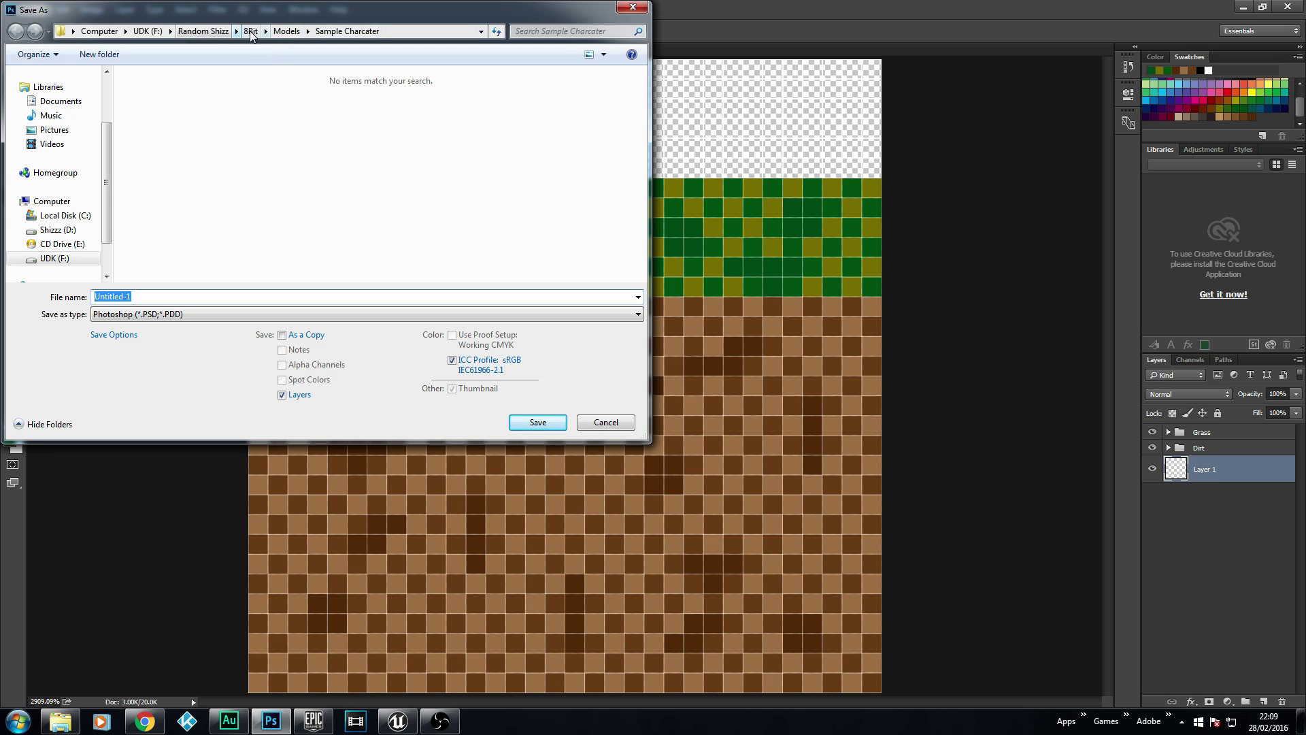
Browse to F:\Projects\YTTut2D and create a new folder named Stuff there
{"action": "left_click", "coordinate": [204, 31]}
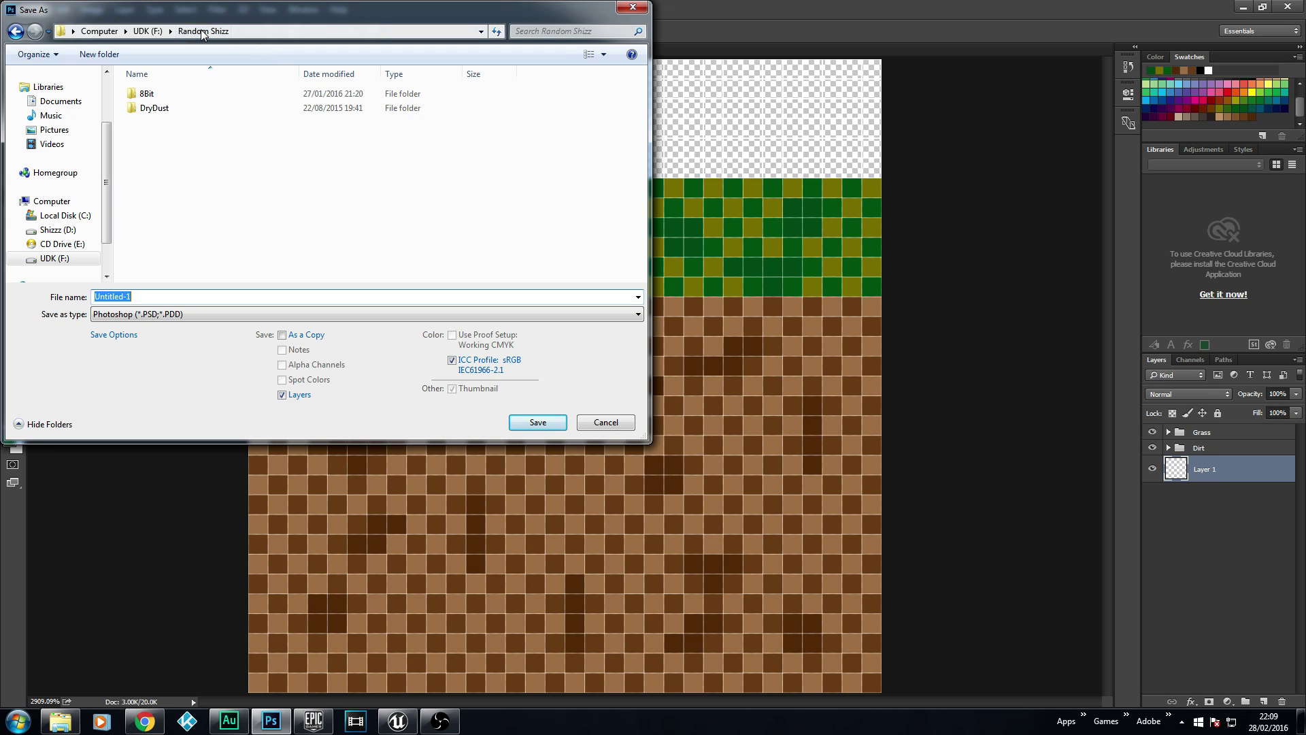
{"action": "left_click", "coordinate": [147, 31]}
{"action": "double_click", "coordinate": [150, 123]}
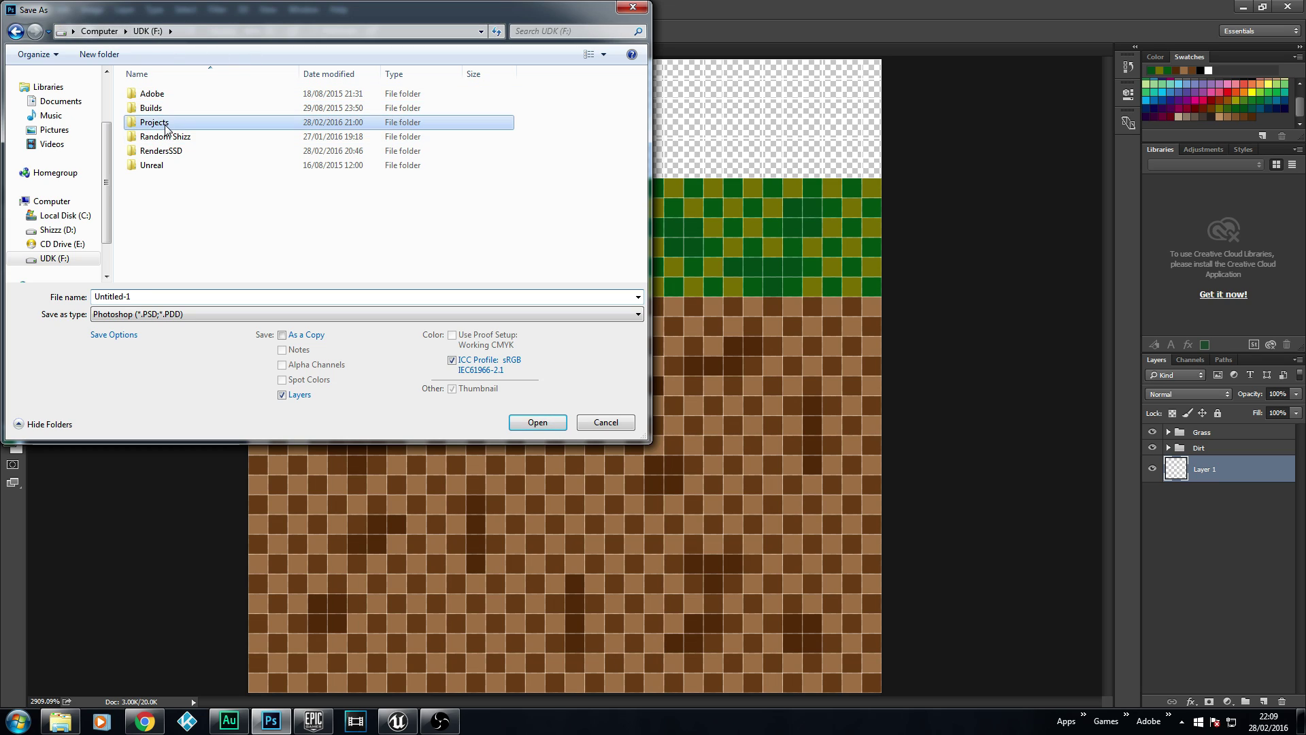
{"action": "double_click", "coordinate": [167, 210]}
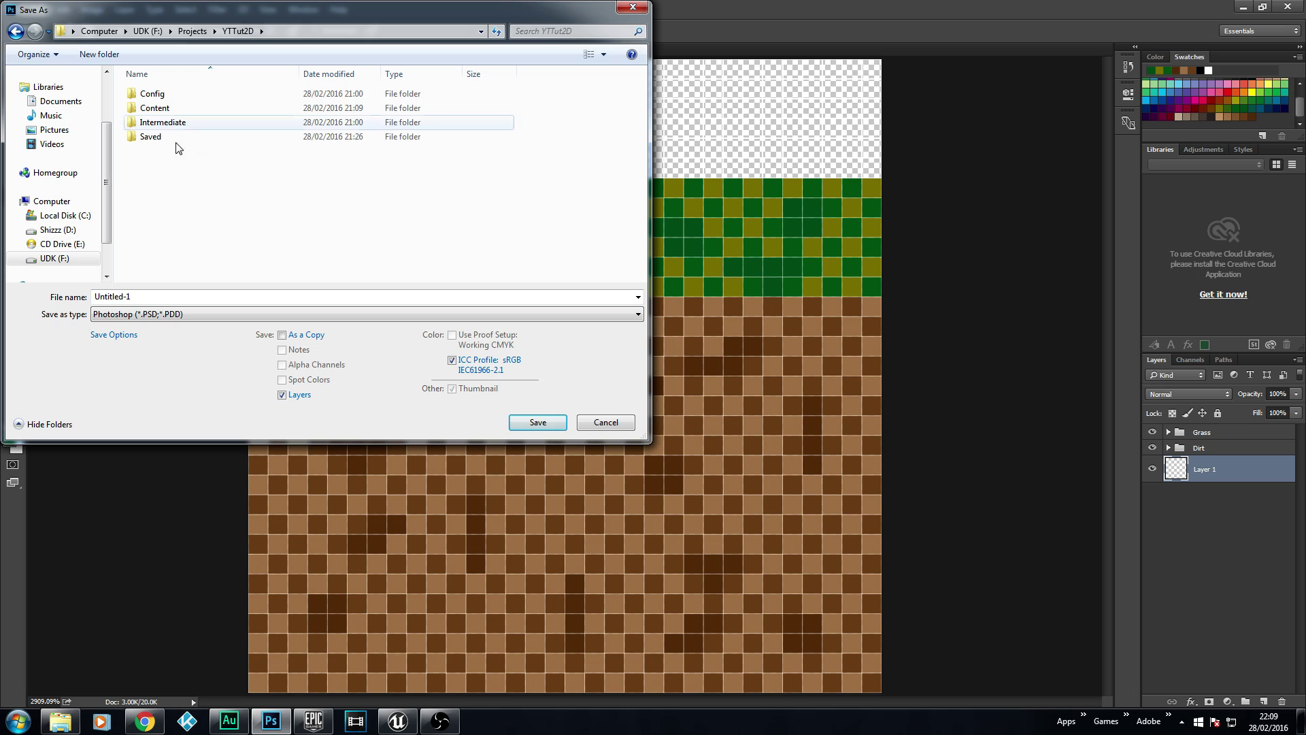
{"action": "double_click", "coordinate": [154, 107]}
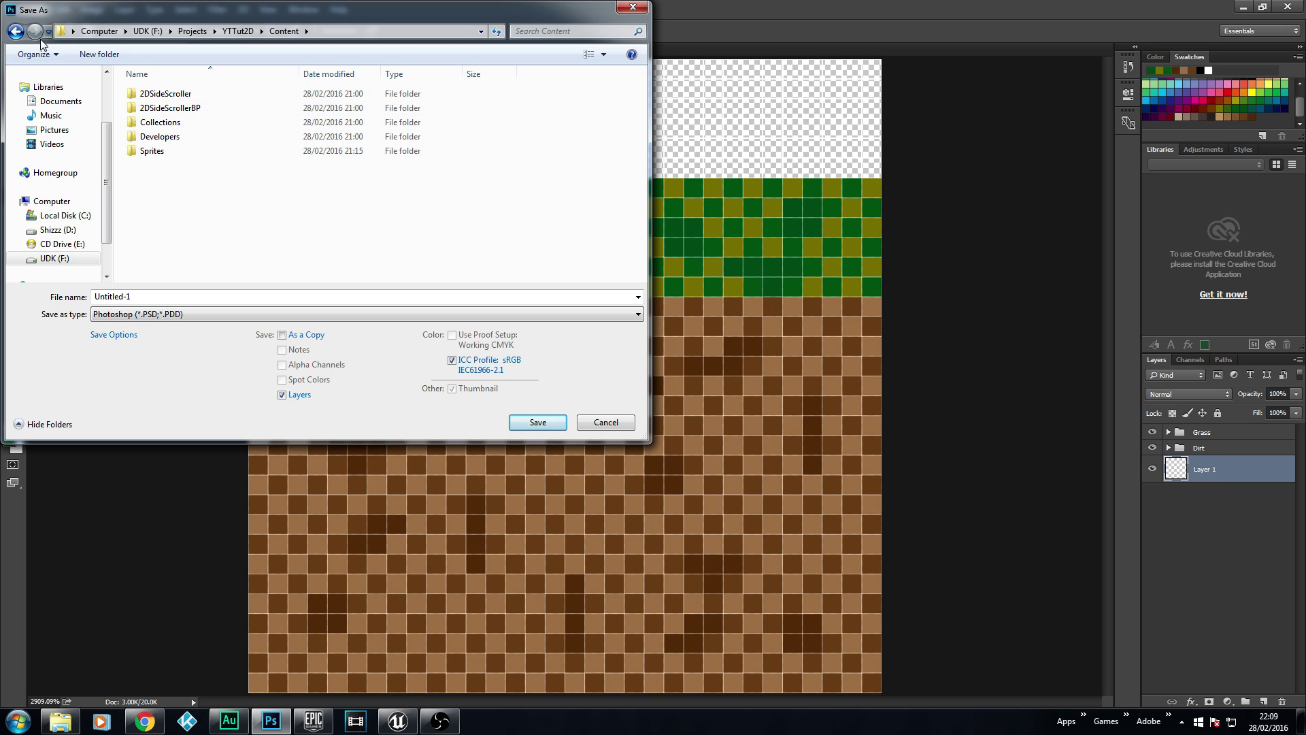
{"action": "left_click", "coordinate": [15, 31]}
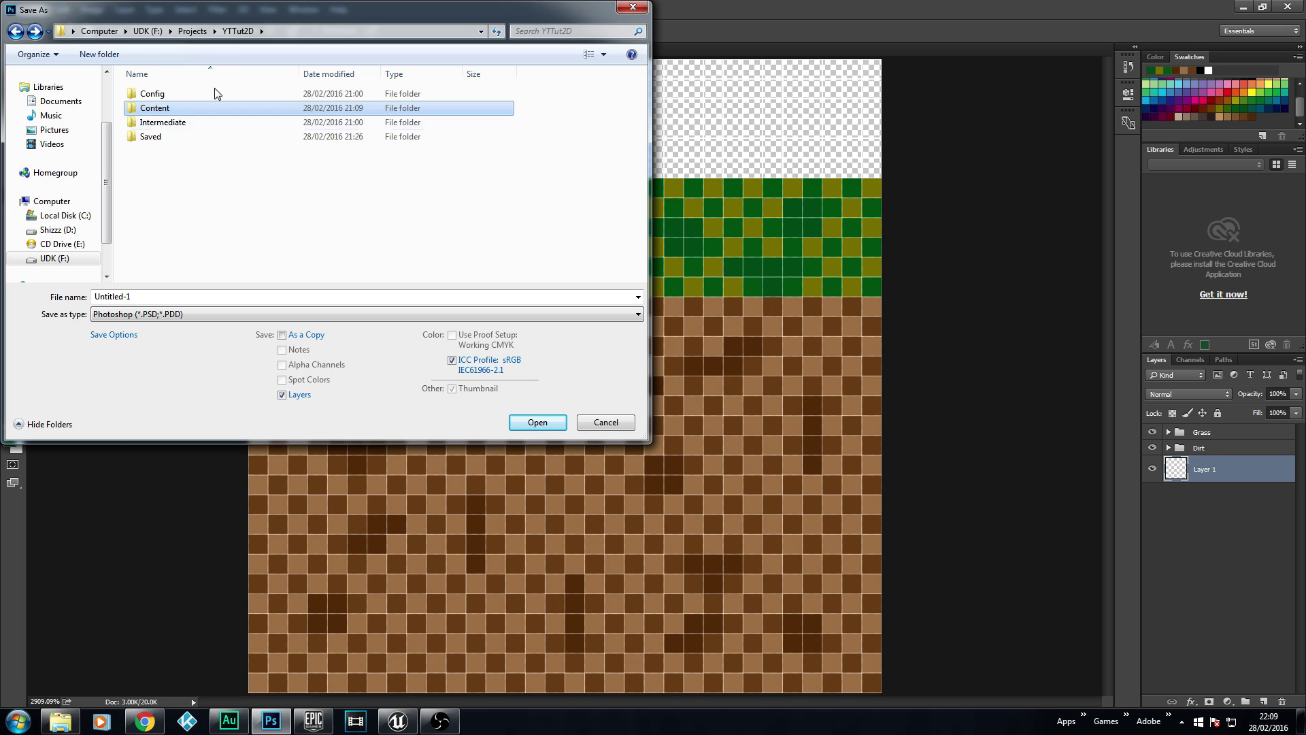
{"action": "right_click", "coordinate": [156, 181]}
{"action": "mouse_move", "coordinate": [230, 345]}
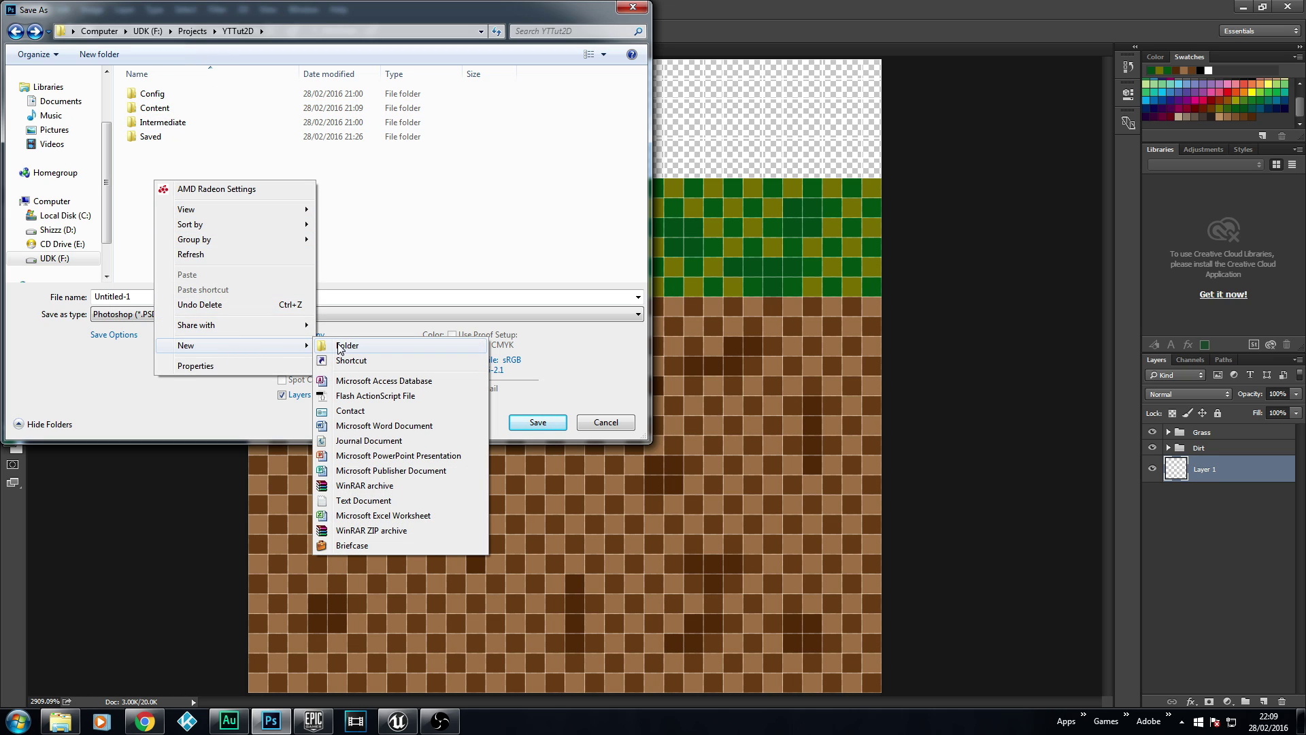
{"action": "left_click", "coordinate": [356, 347]}
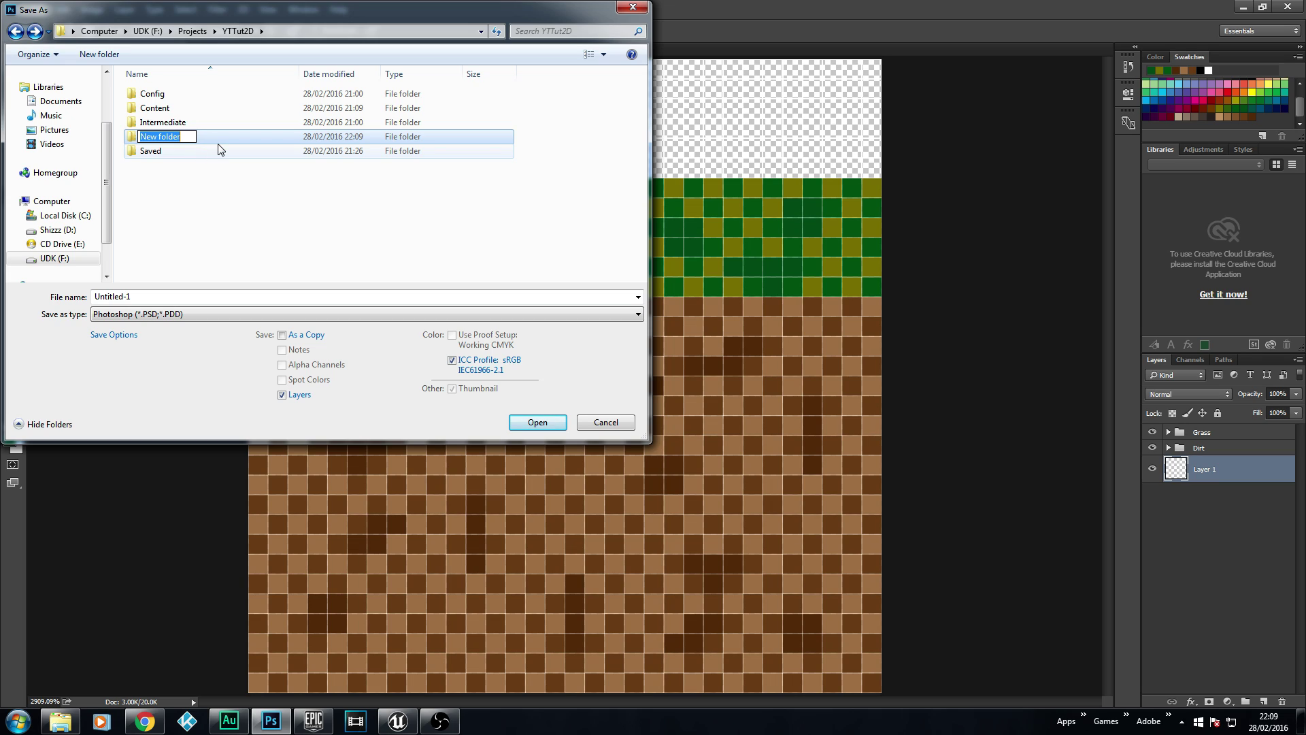
{"action": "type", "text": "Stuff"}
{"action": "key", "text": "Return"}
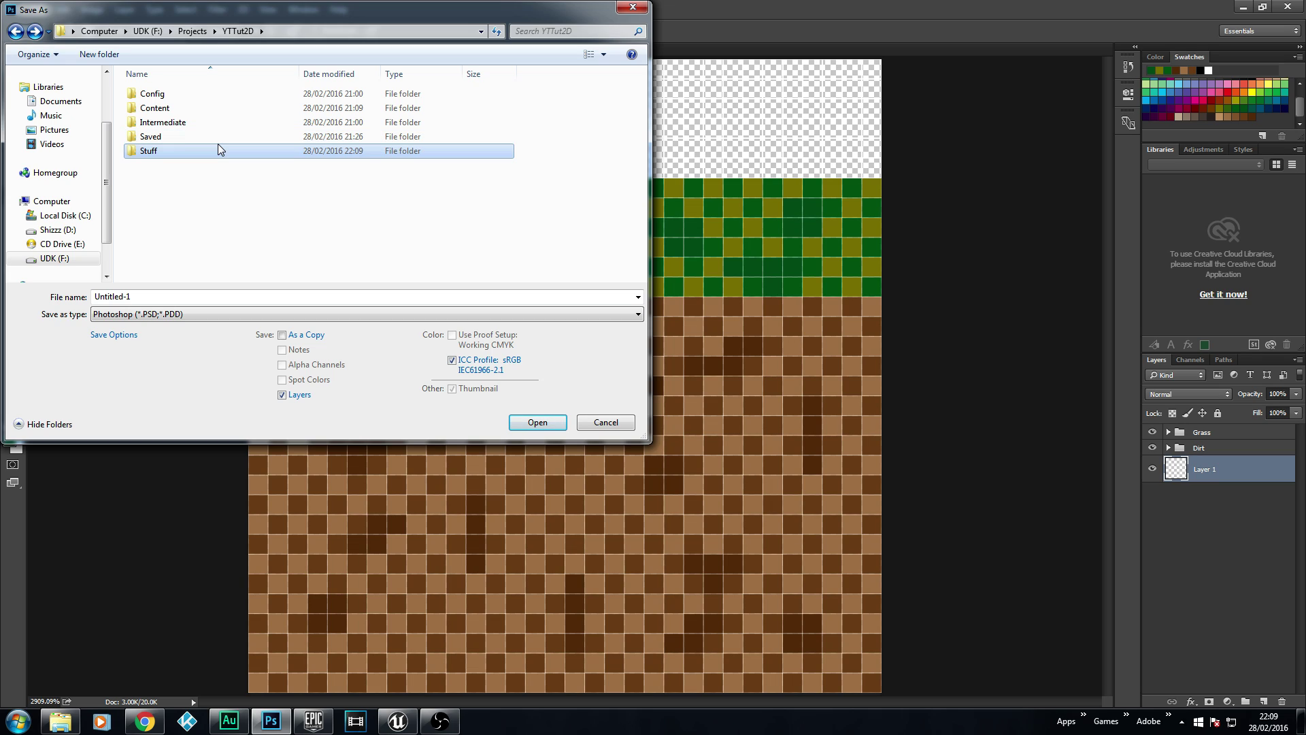
{"action": "double_click", "coordinate": [150, 151]}
Create a Sprites folder inside Stuff and open it
{"action": "right_click", "coordinate": [173, 126]}
{"action": "mouse_move", "coordinate": [315, 290]}
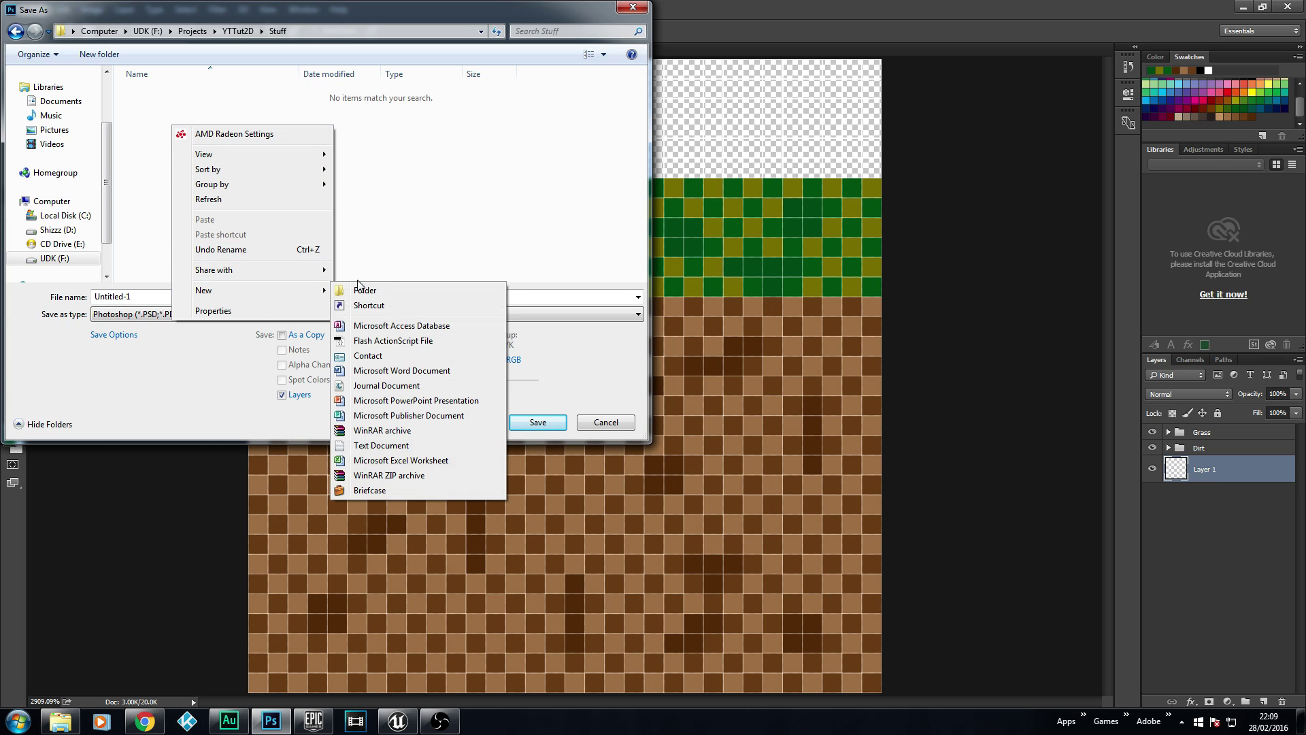
{"action": "left_click", "coordinate": [360, 290]}
{"action": "type", "text": "Spri"}
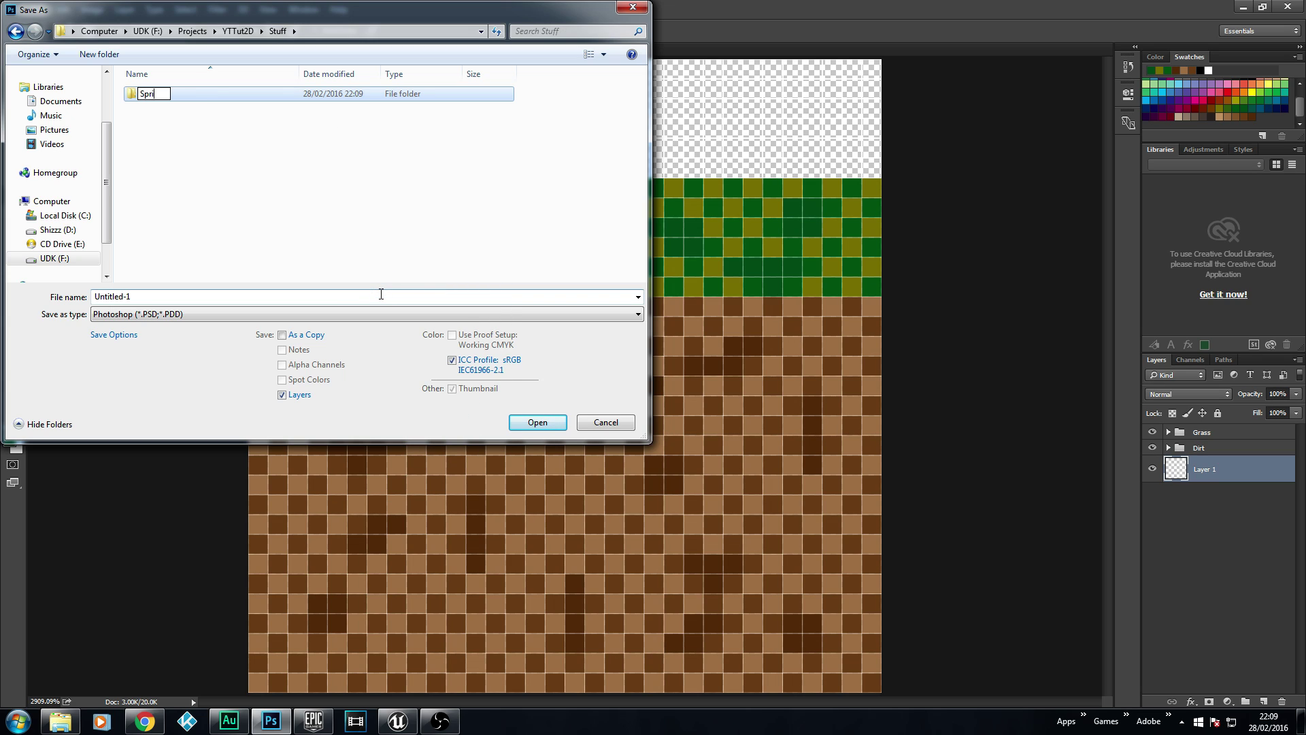
{"action": "type", "text": "tes"}
{"action": "key", "text": "Return"}
{"action": "double_click", "coordinate": [155, 96]}
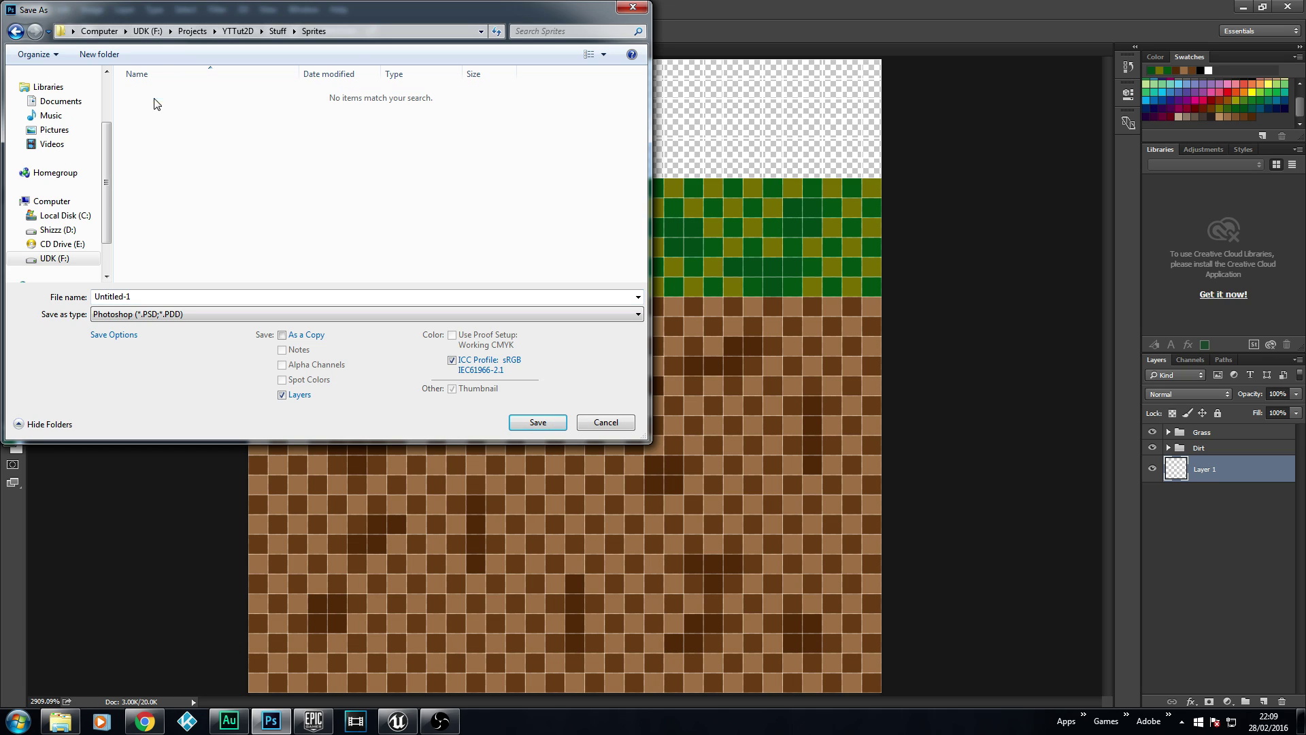
Create two subfolders, PSD's and PNG's, inside Sprites
{"action": "right_click", "coordinate": [230, 161]}
{"action": "mouse_move", "coordinate": [334, 325]}
{"action": "left_click", "coordinate": [409, 327]}
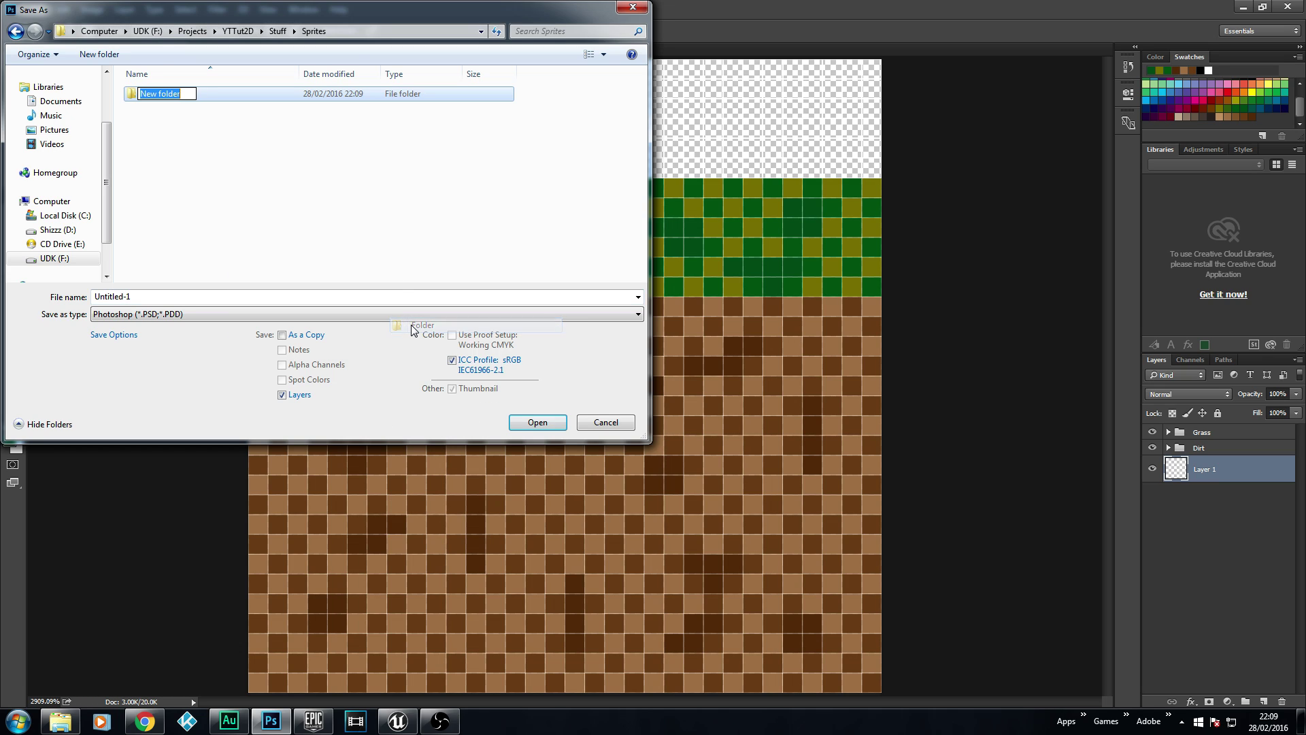
{"action": "type", "text": "PSD"}
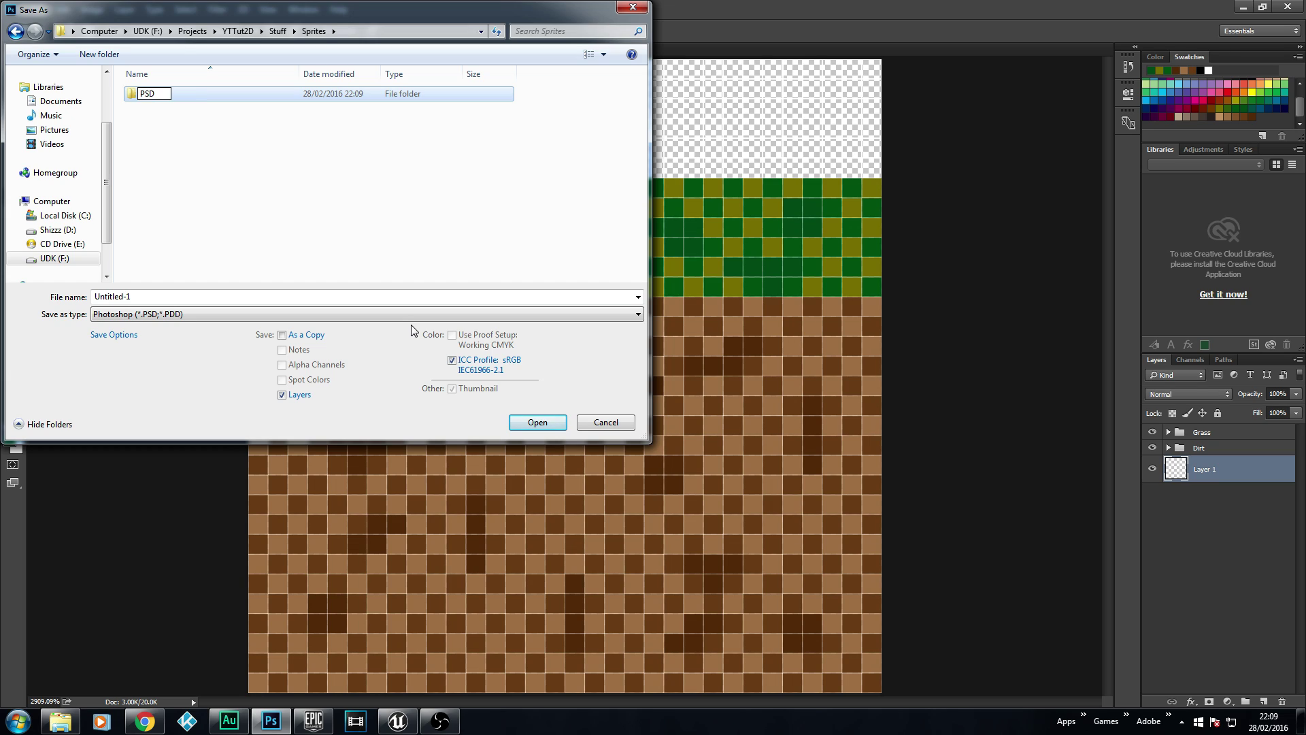
{"action": "type", "text": "'s"}
{"action": "key", "text": "Return"}
{"action": "right_click", "coordinate": [202, 167]}
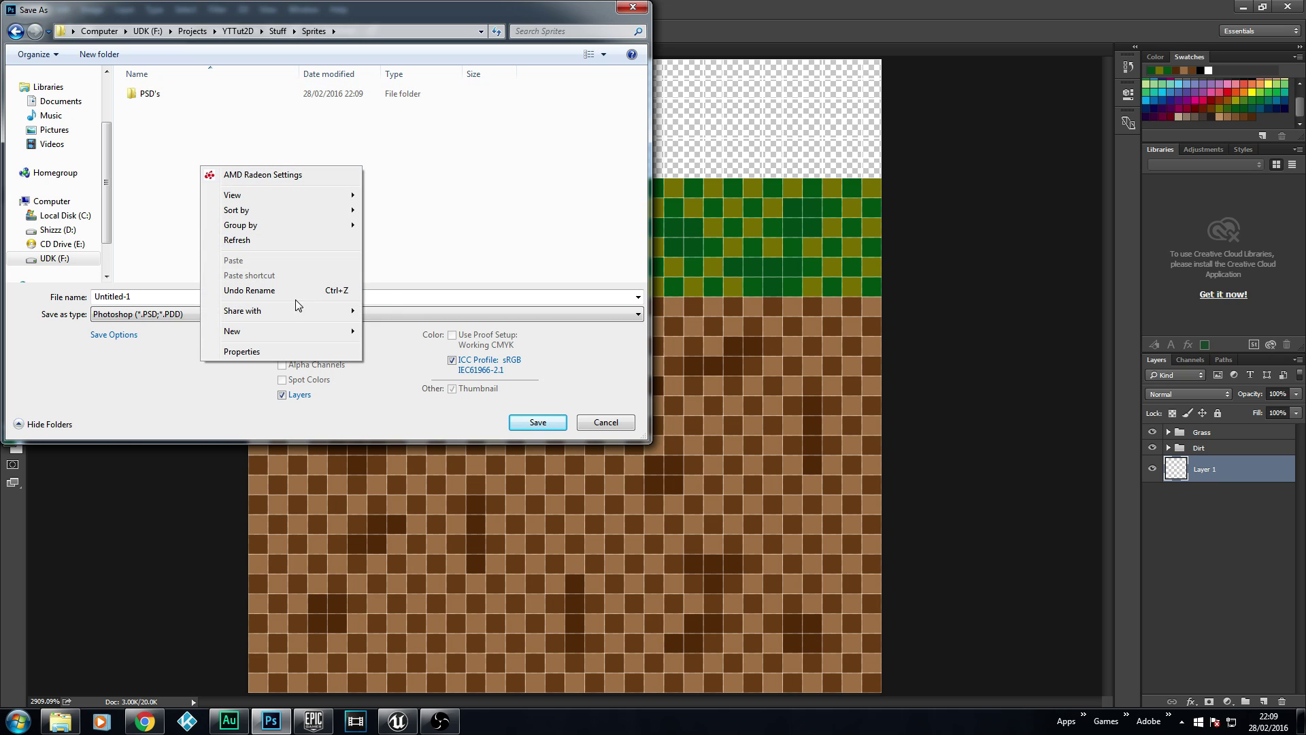
{"action": "mouse_move", "coordinate": [276, 332]}
{"action": "left_click", "coordinate": [381, 328]}
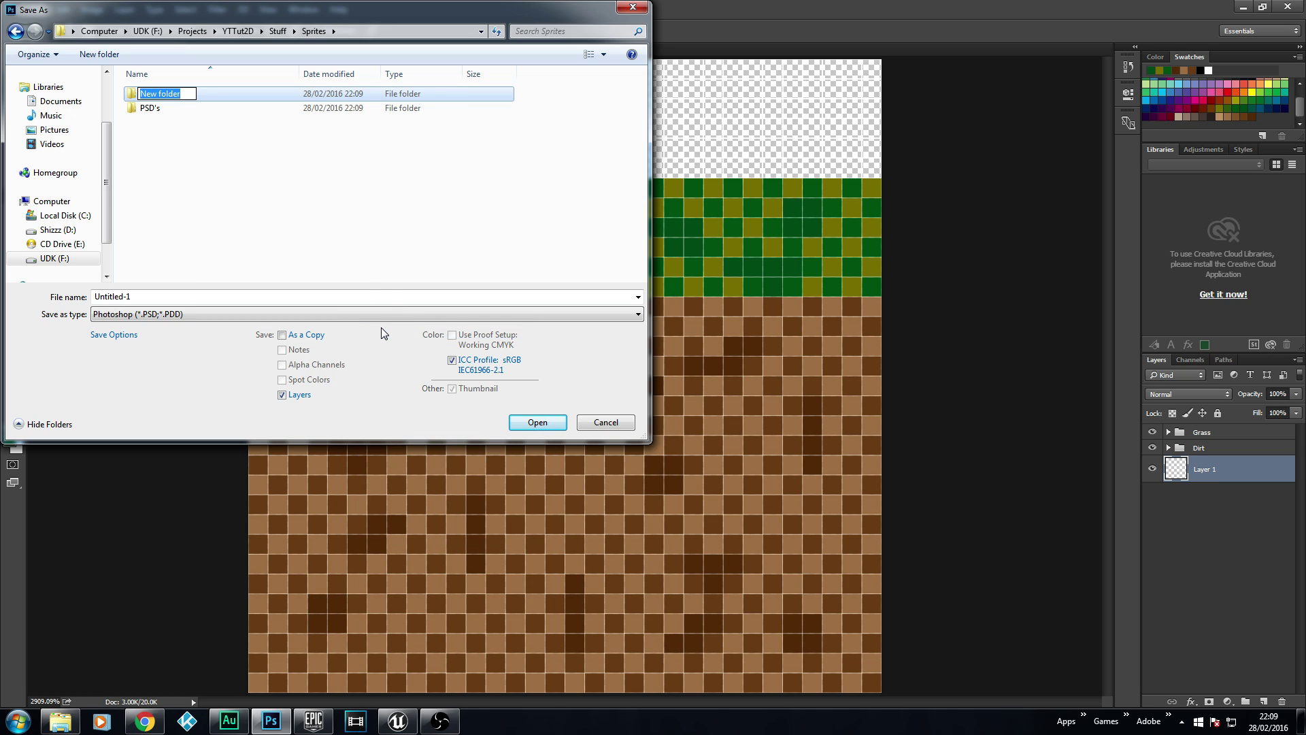
{"action": "type", "text": "PNG's"}
{"action": "key", "text": "Return"}
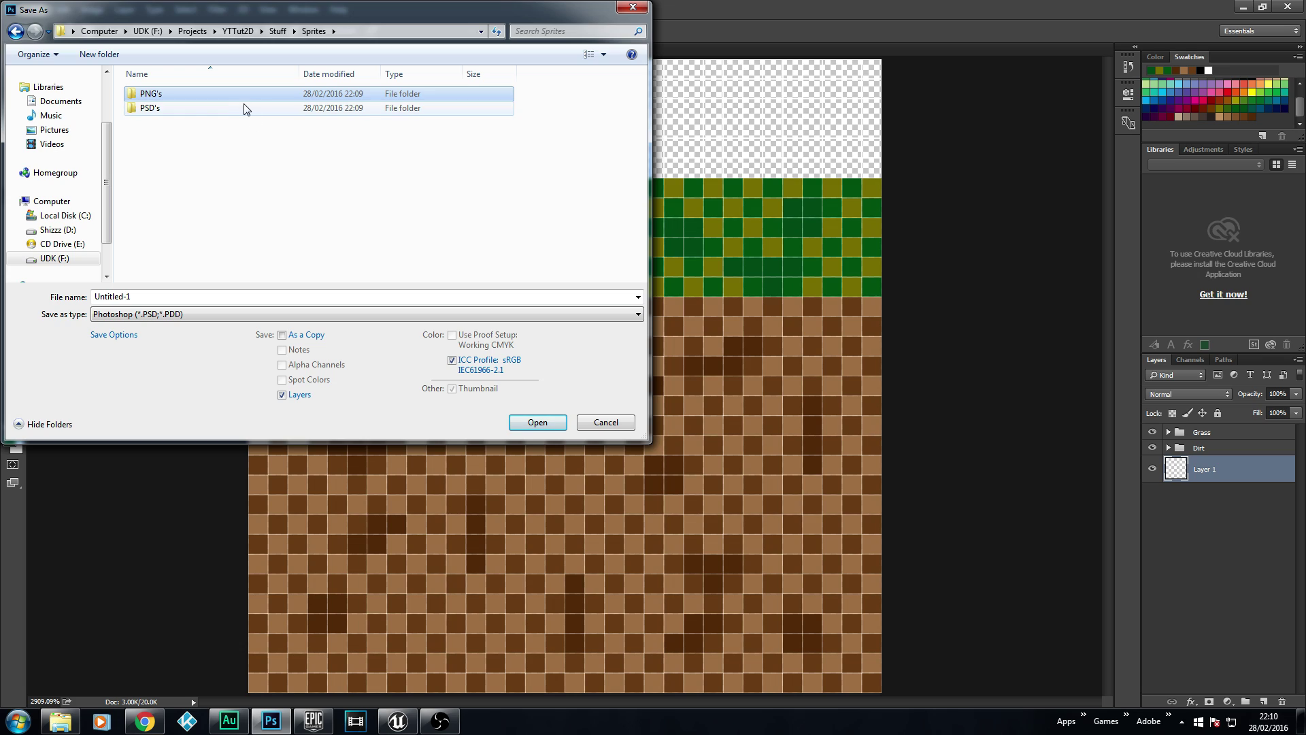
Save the tile as GrassMain.psd in the PSD's folder, keeping Maximize Compatibility on
{"action": "double_click", "coordinate": [179, 112]}
{"action": "key", "text": "shift+Tab"}
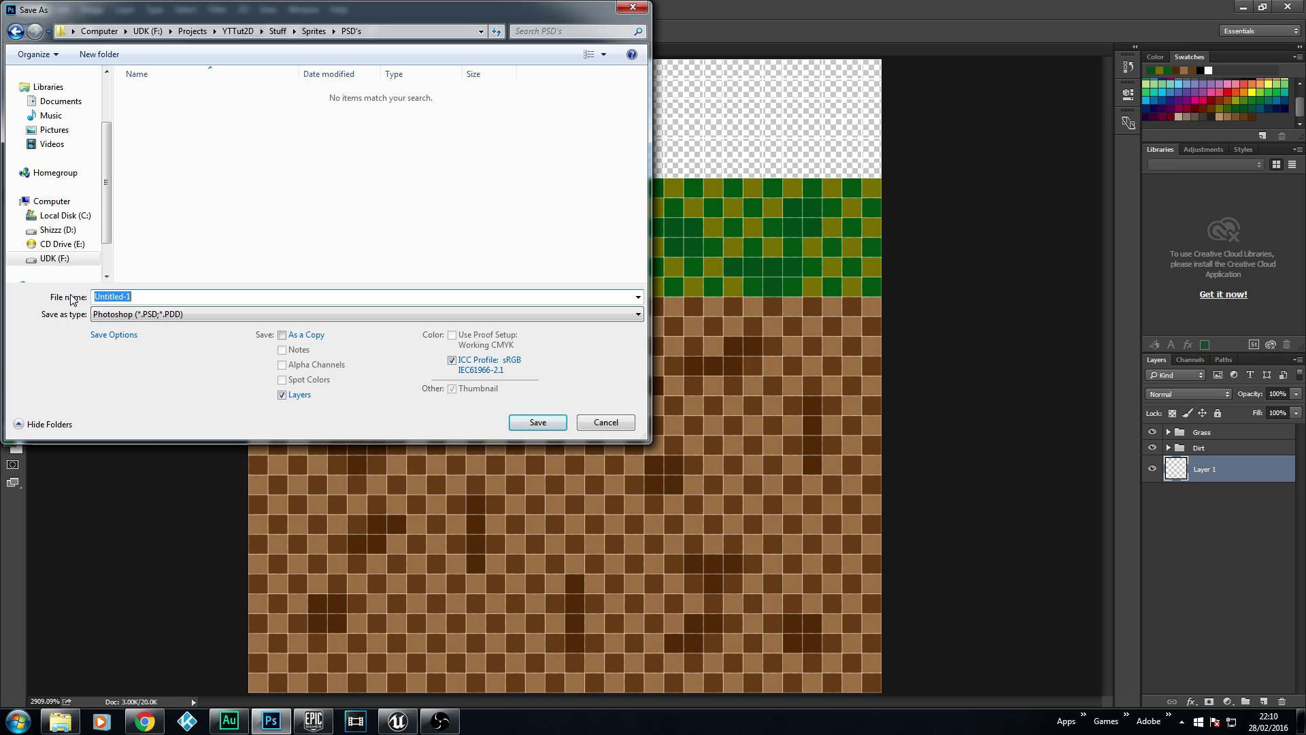
{"action": "type", "text": "GrassMain"}
{"action": "left_click", "coordinate": [516, 424]}
{"action": "left_click", "coordinate": [825, 227]}
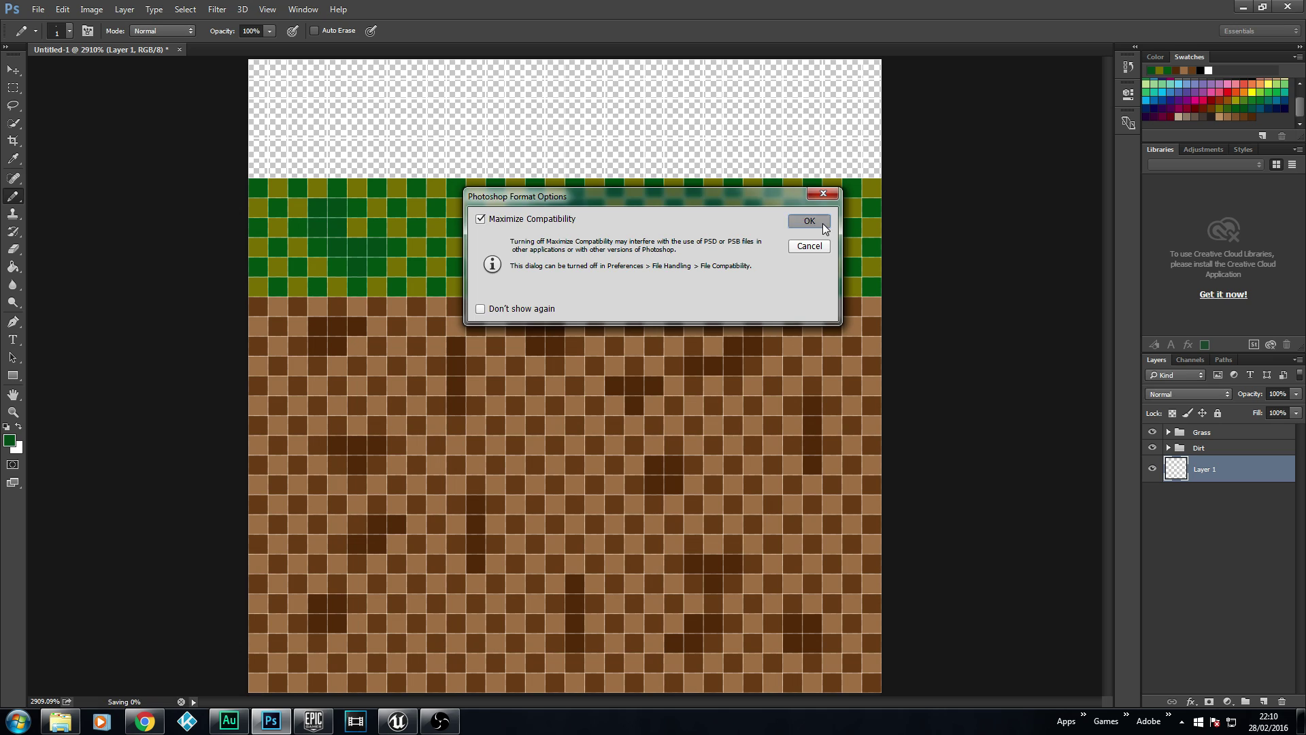
Save a PNG copy of GrassMain into Sprites\PNG's, accepting the default PNG options
{"action": "left_click", "coordinate": [39, 9]}
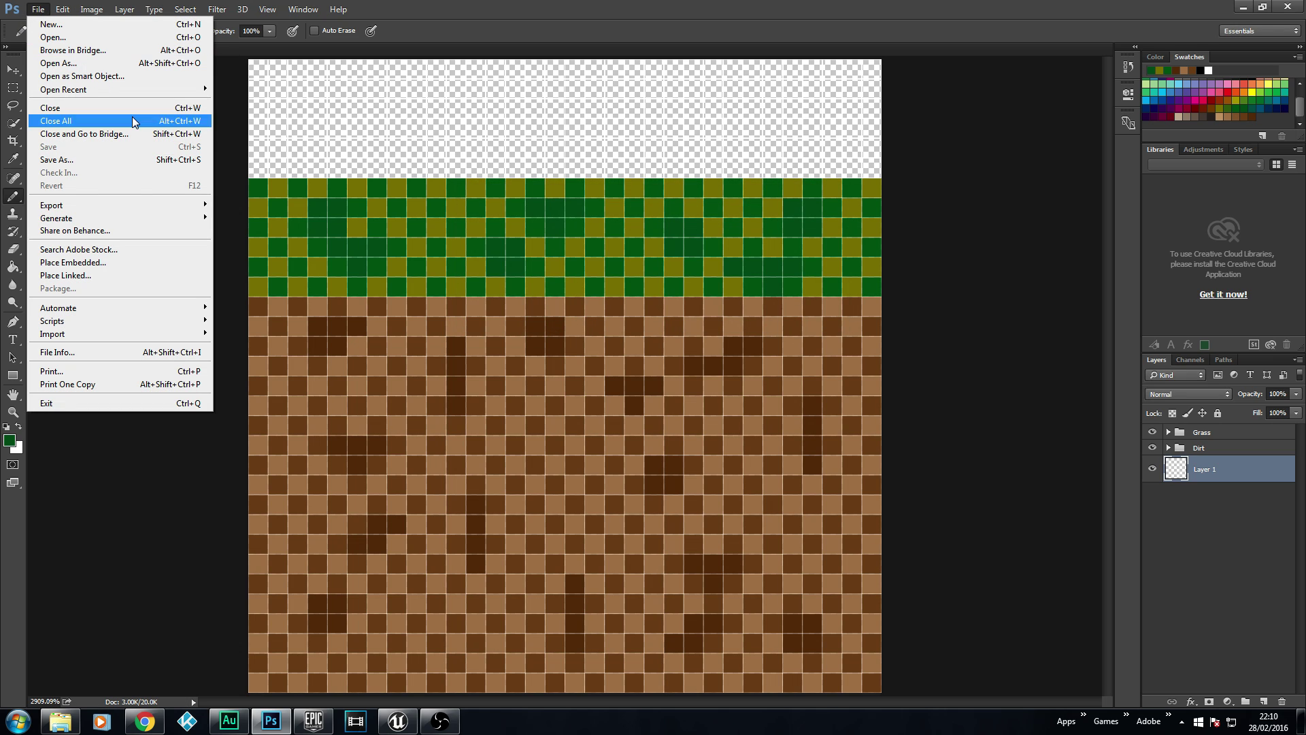
{"action": "left_click", "coordinate": [96, 160]}
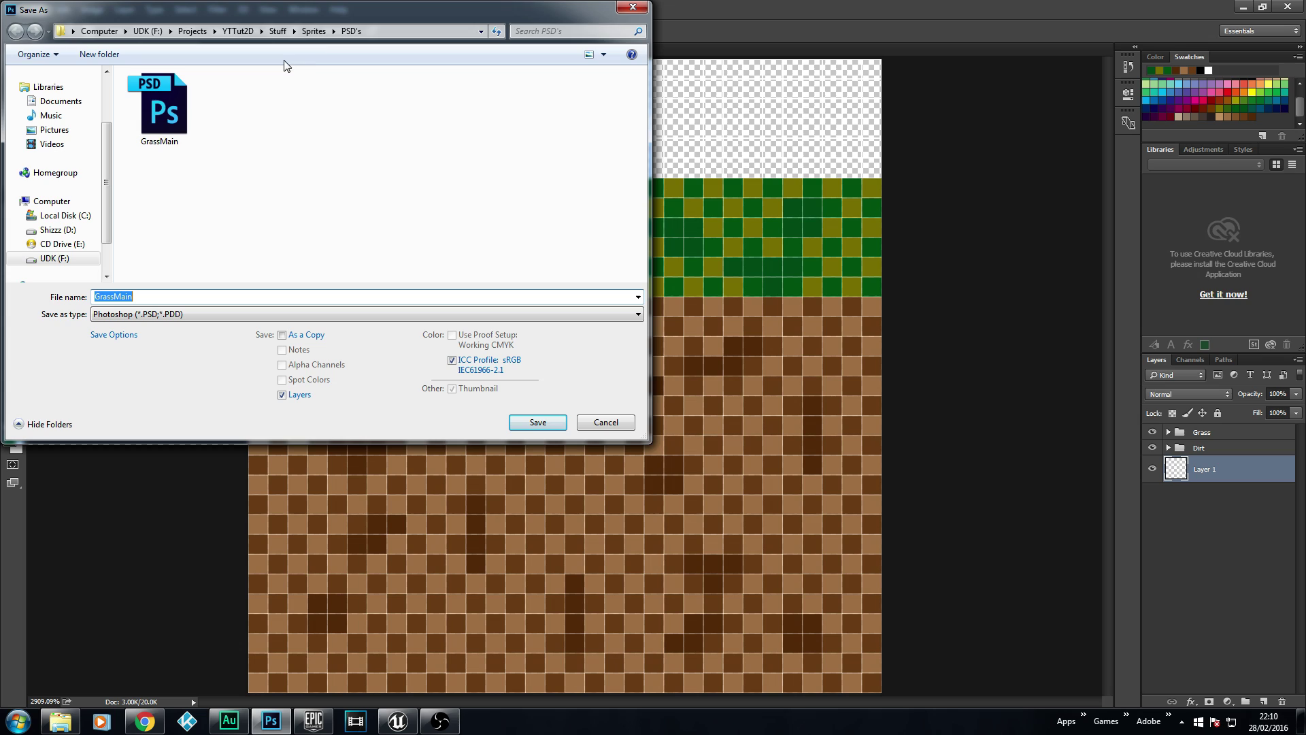
{"action": "left_click", "coordinate": [315, 33]}
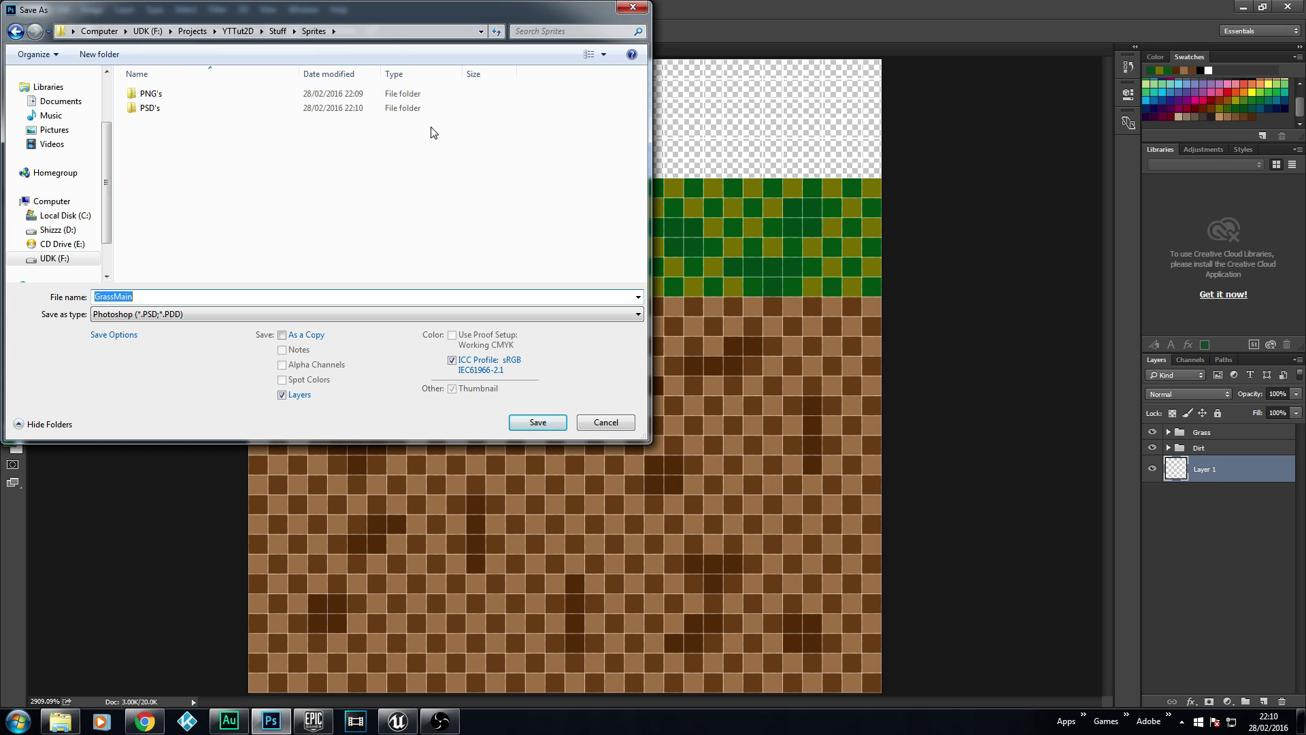
{"action": "double_click", "coordinate": [159, 95]}
{"action": "left_click", "coordinate": [176, 315]}
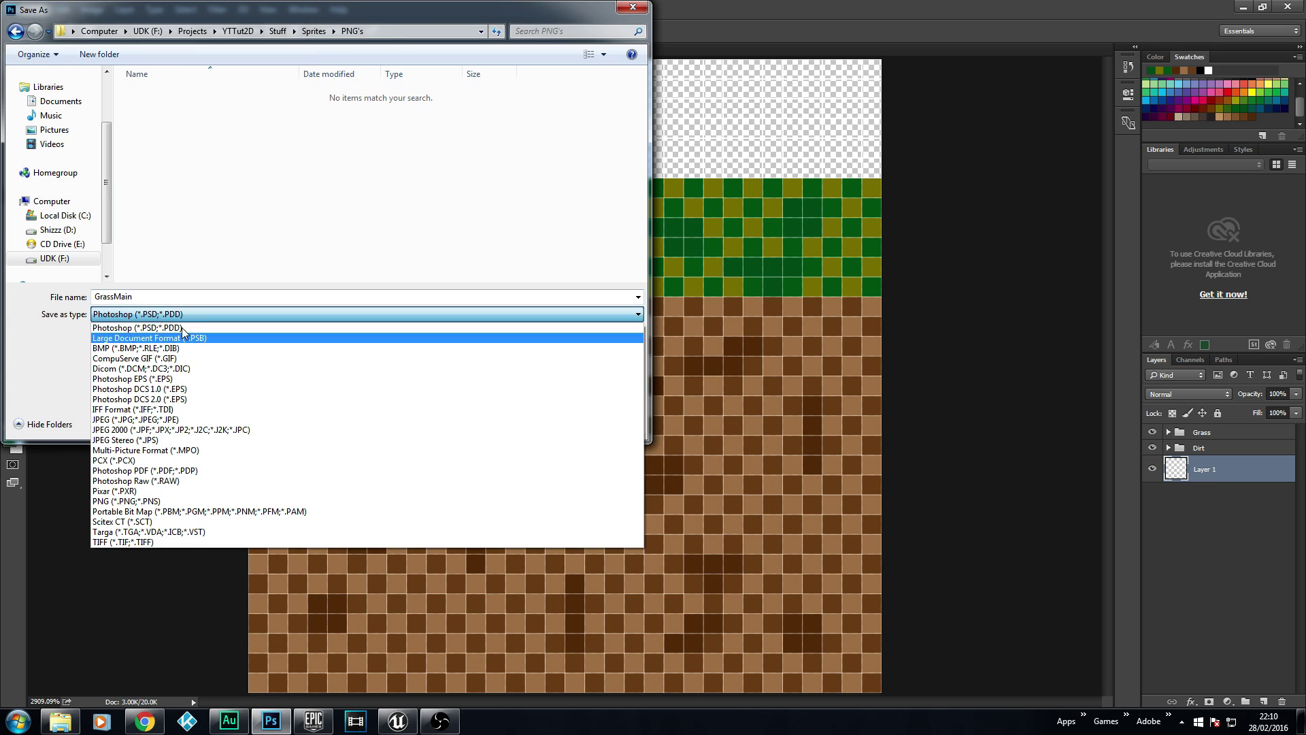
{"action": "left_click", "coordinate": [153, 503]}
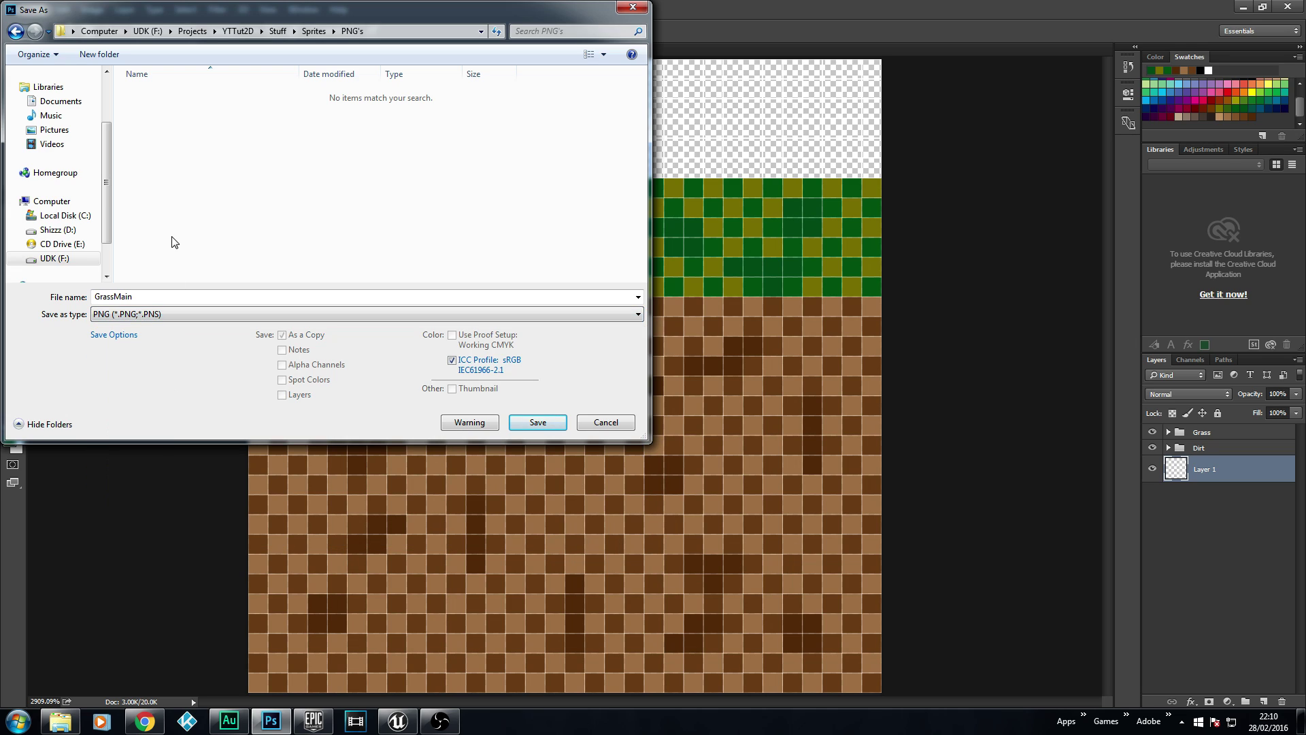
{"action": "left_click", "coordinate": [541, 423]}
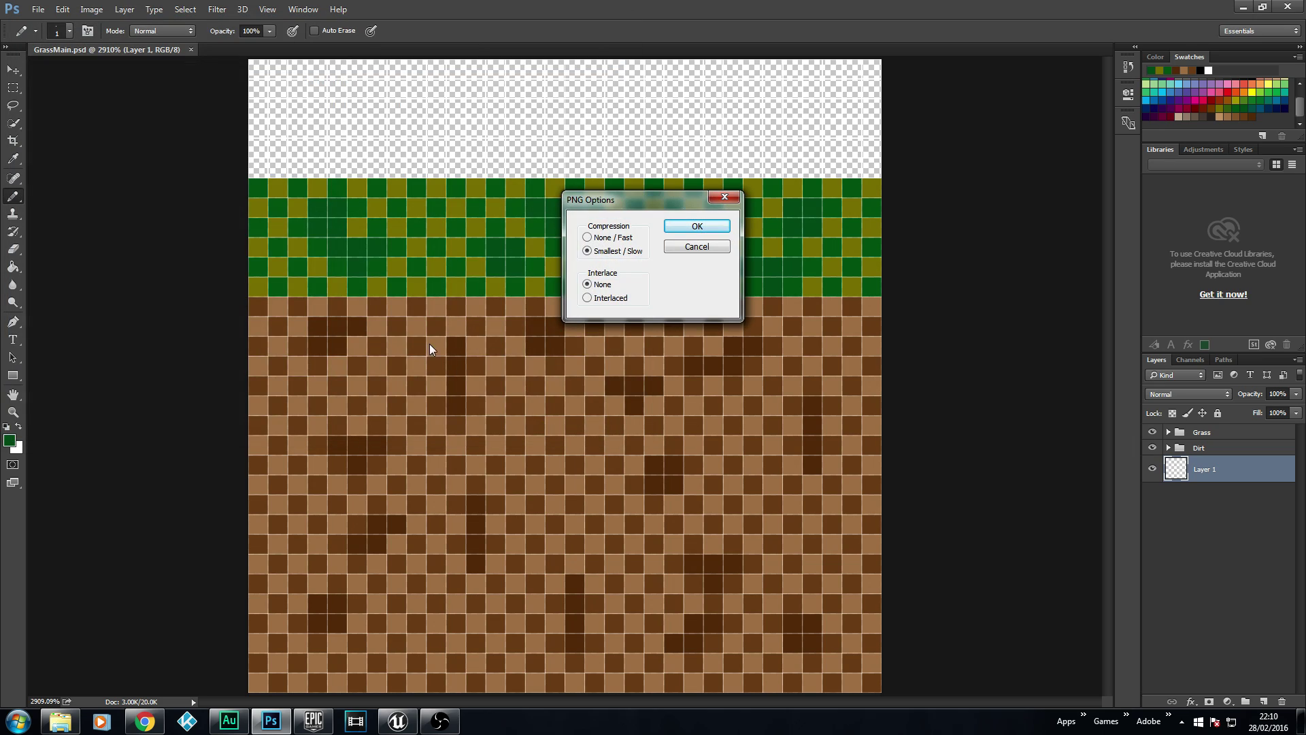
{"action": "left_click", "coordinate": [683, 226]}
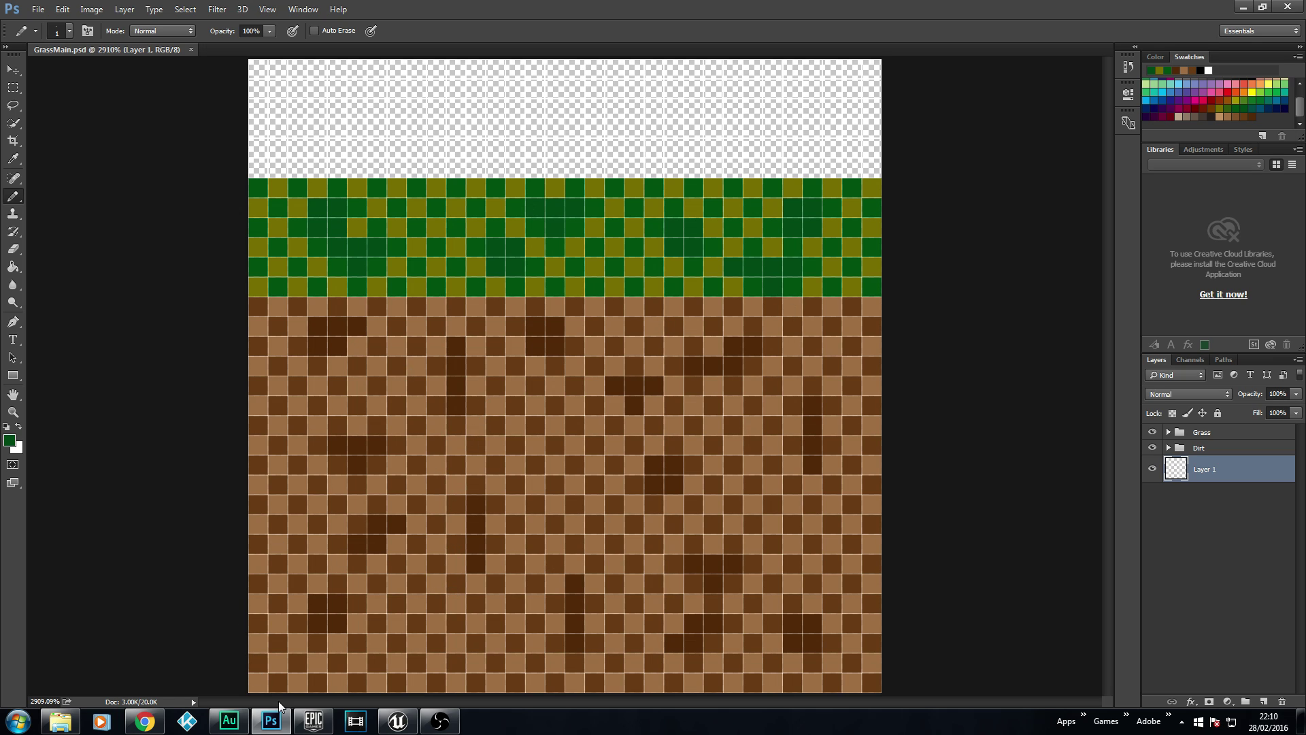
In Unreal's Sprites folder, force-delete test_Sprite_0 and then delete the old test texture
{"action": "left_click", "coordinate": [397, 721]}
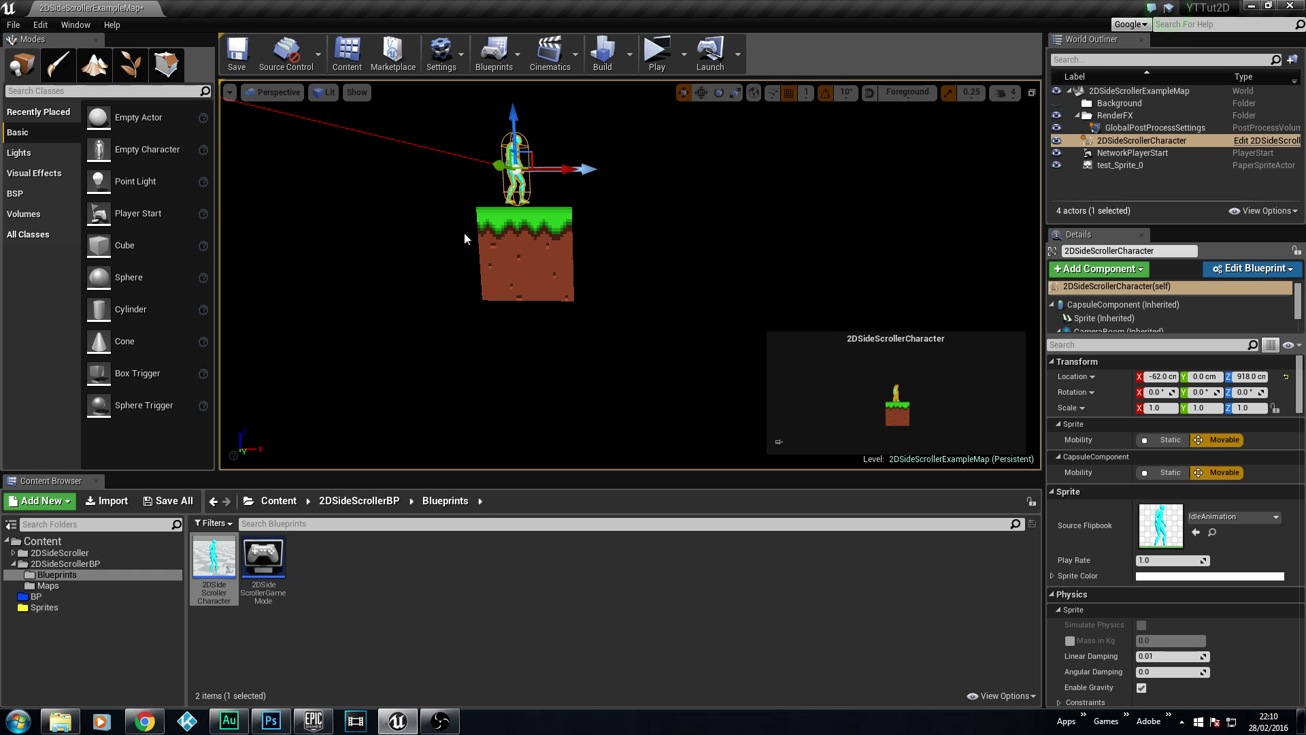
{"action": "left_click_drag", "start_coordinate": [464, 239], "coordinate": [464, 207]}
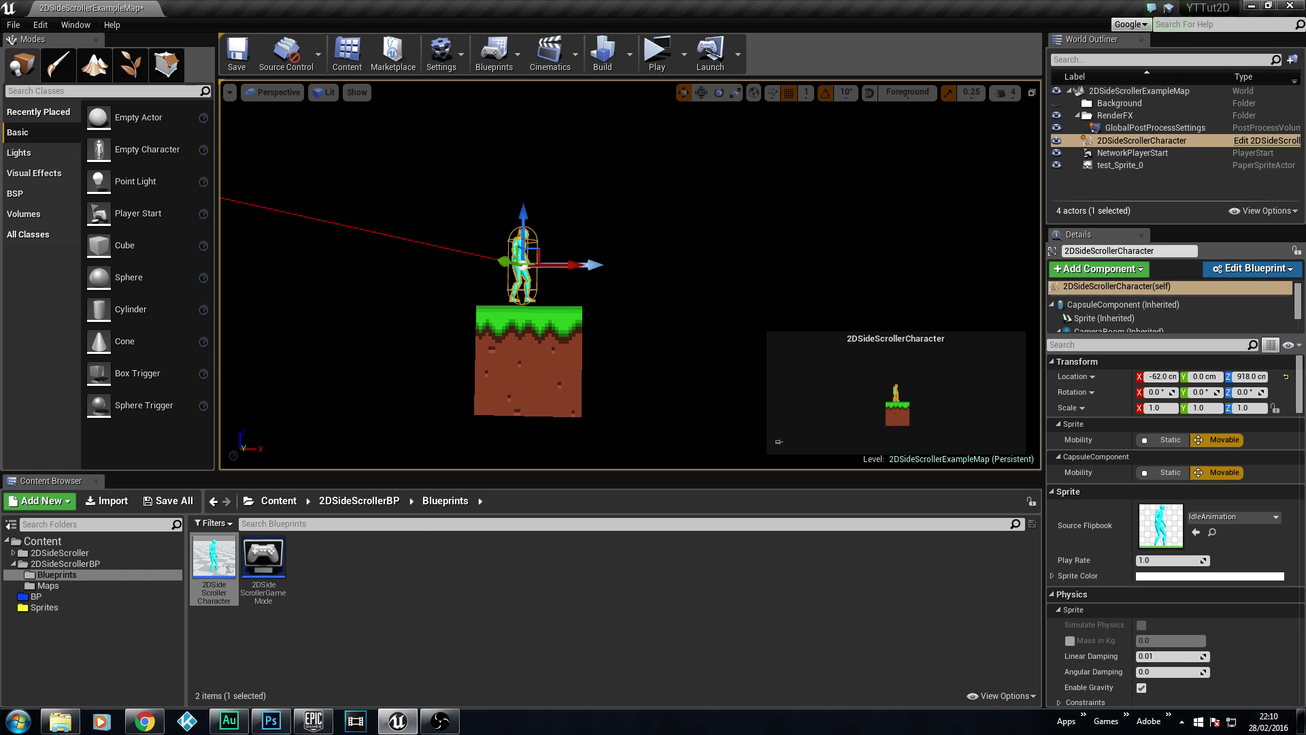
{"action": "left_click_drag", "start_coordinate": [510, 344], "coordinate": [436, 344]}
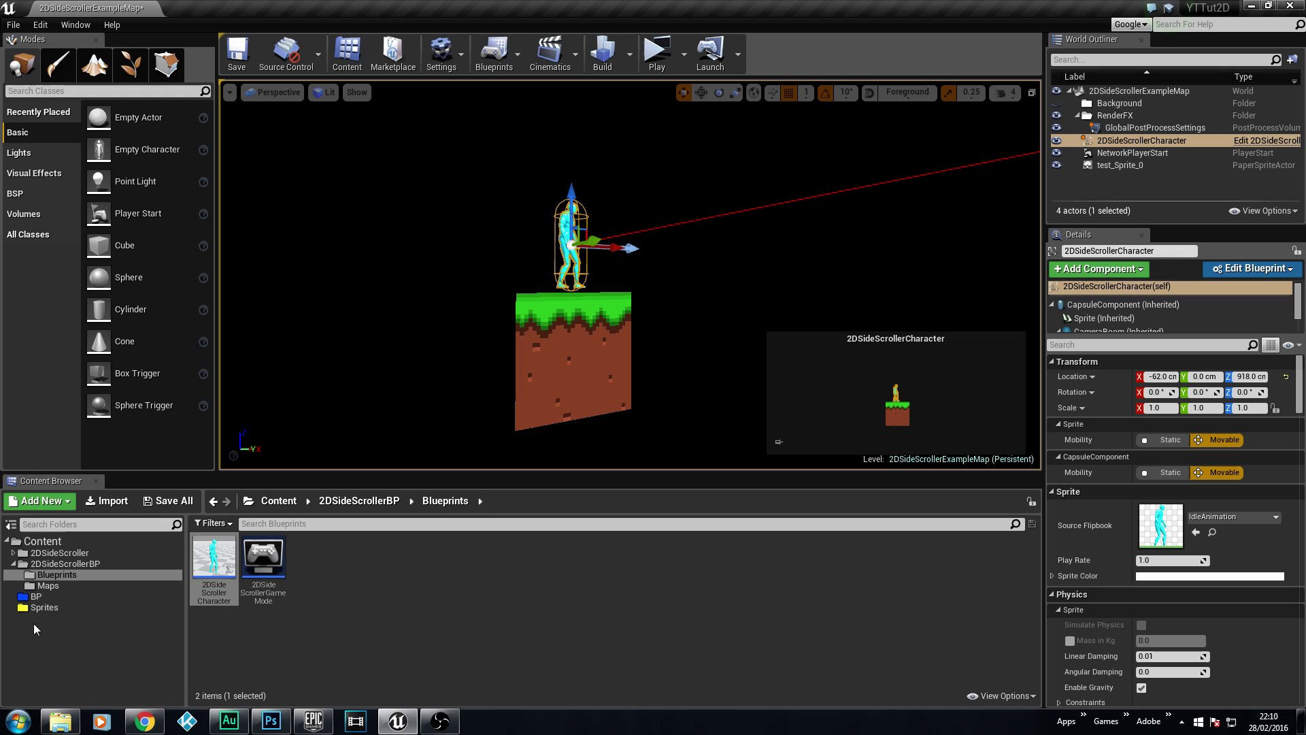
{"action": "left_click", "coordinate": [48, 607]}
{"action": "left_click", "coordinate": [275, 573]}
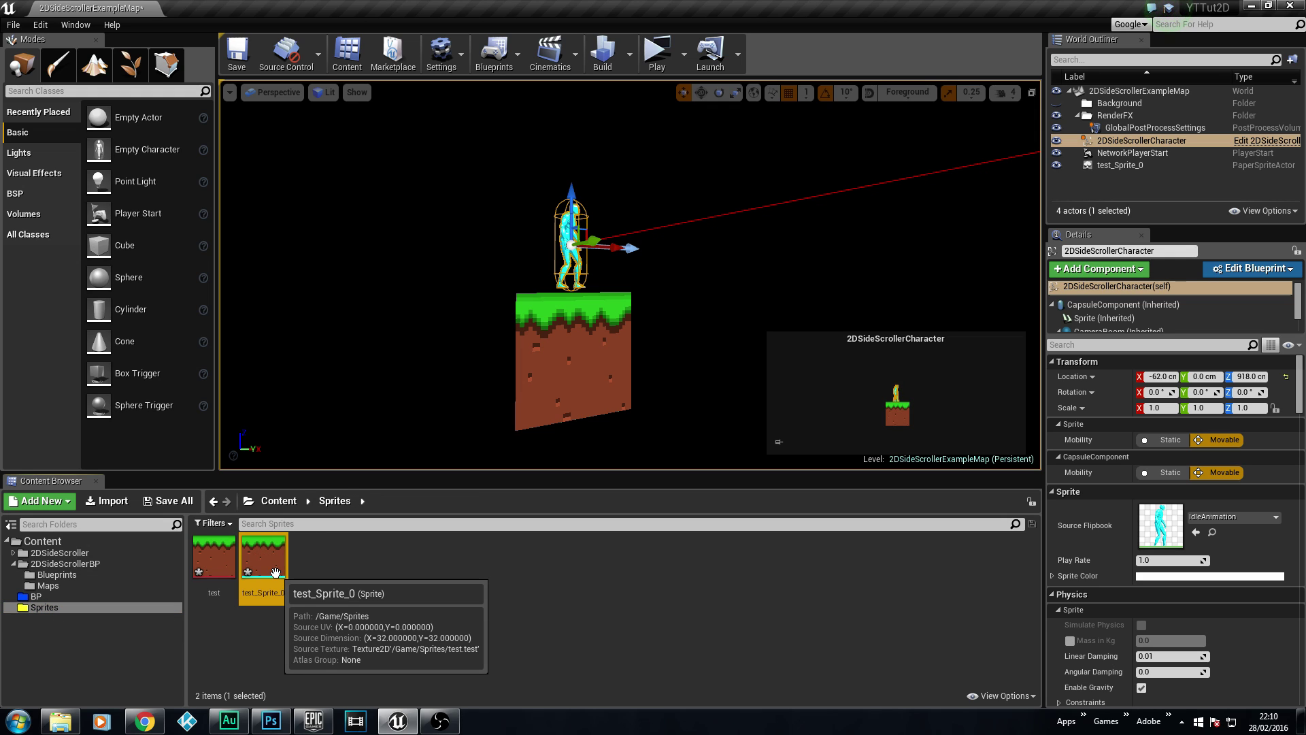
{"action": "key", "text": "Delete"}
{"action": "left_click", "coordinate": [551, 599]}
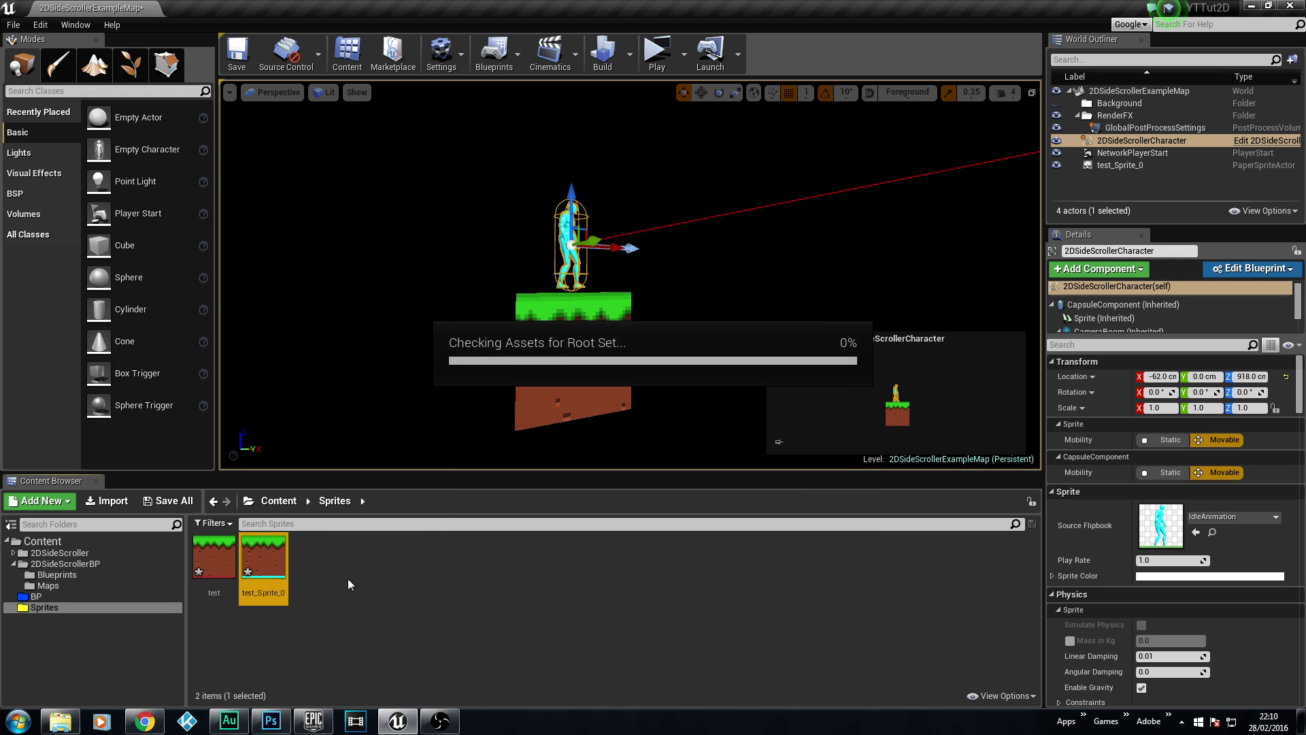
{"action": "left_click", "coordinate": [224, 565]}
{"action": "key", "text": "Delete"}
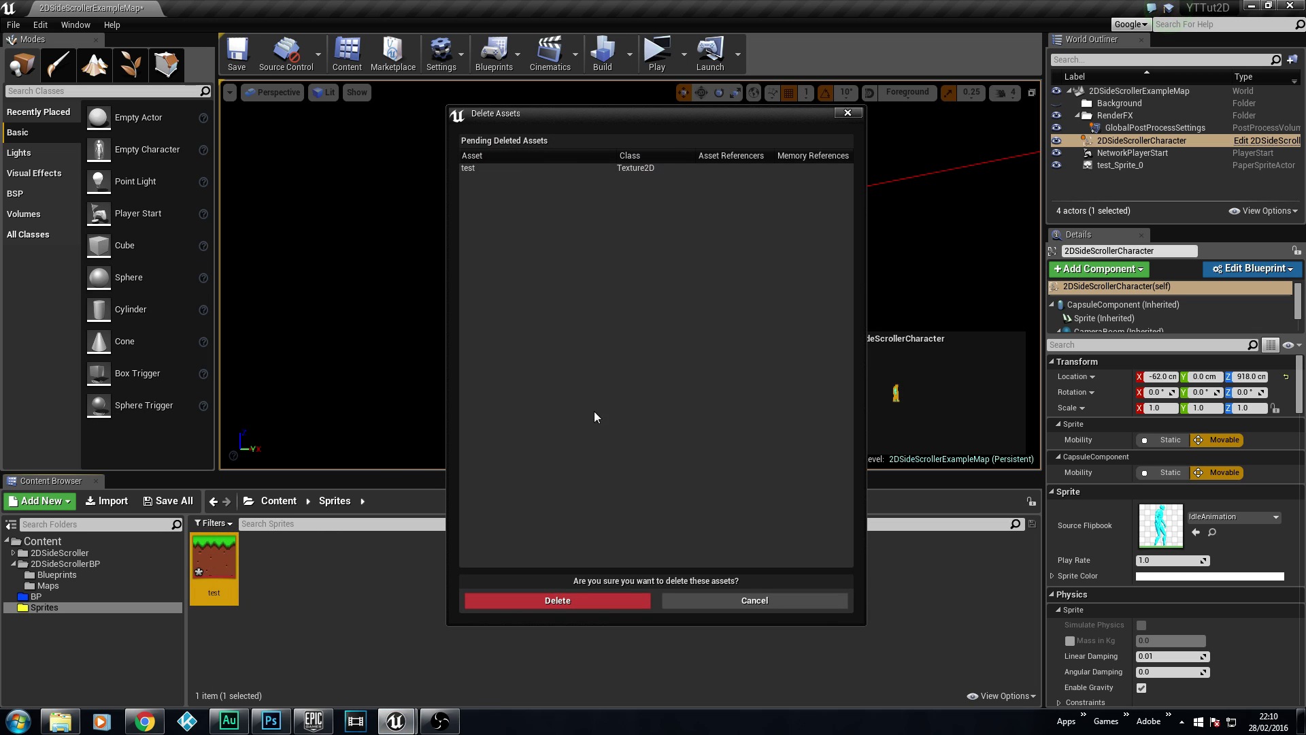
{"action": "left_click", "coordinate": [562, 602]}
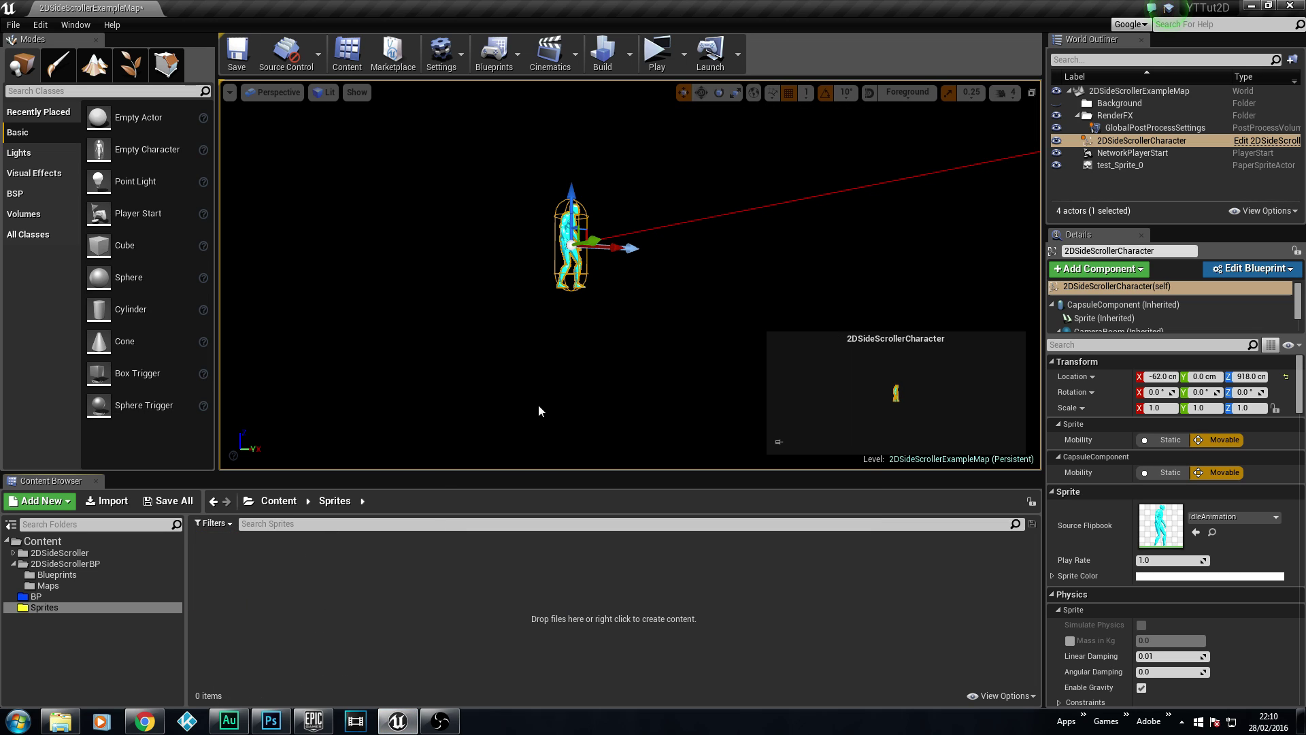
Import GrassMain.png from YTTut2D\Stuff\Sprites\PNG's into the Sprites content folder
{"action": "left_click", "coordinate": [130, 501]}
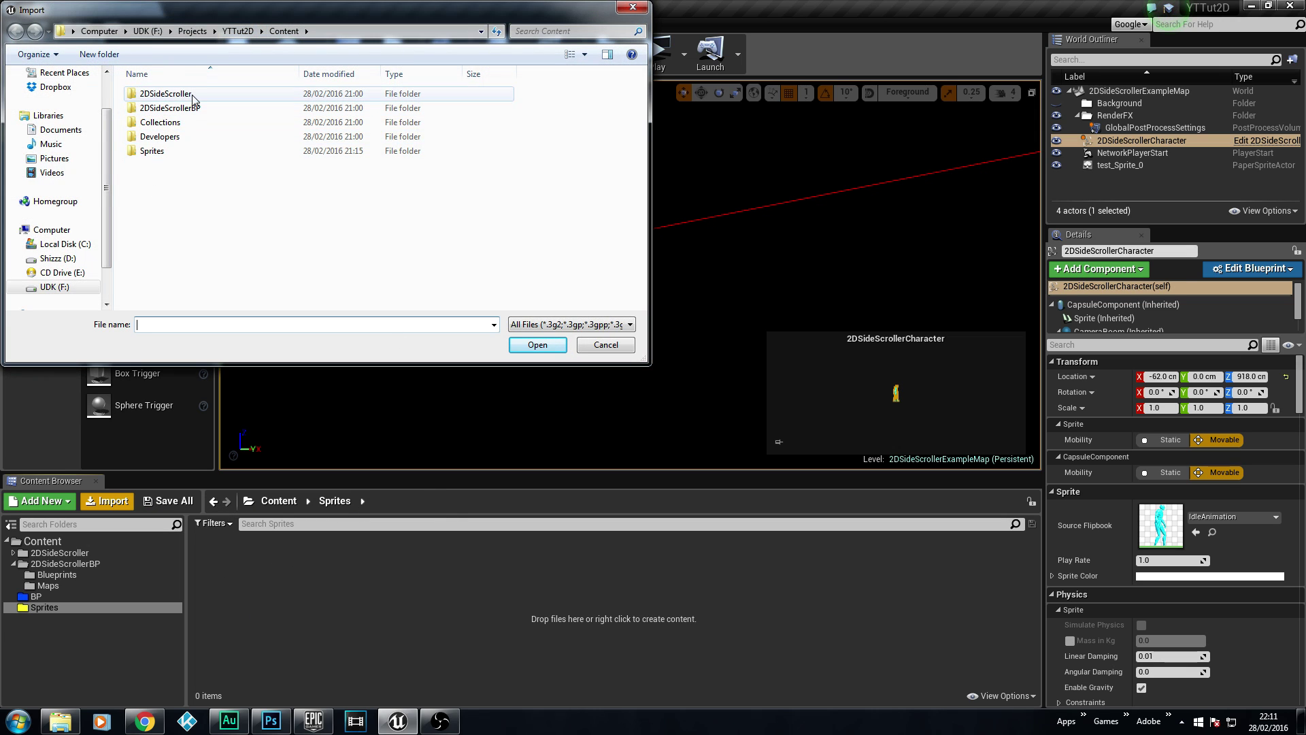
{"action": "left_click", "coordinate": [231, 32]}
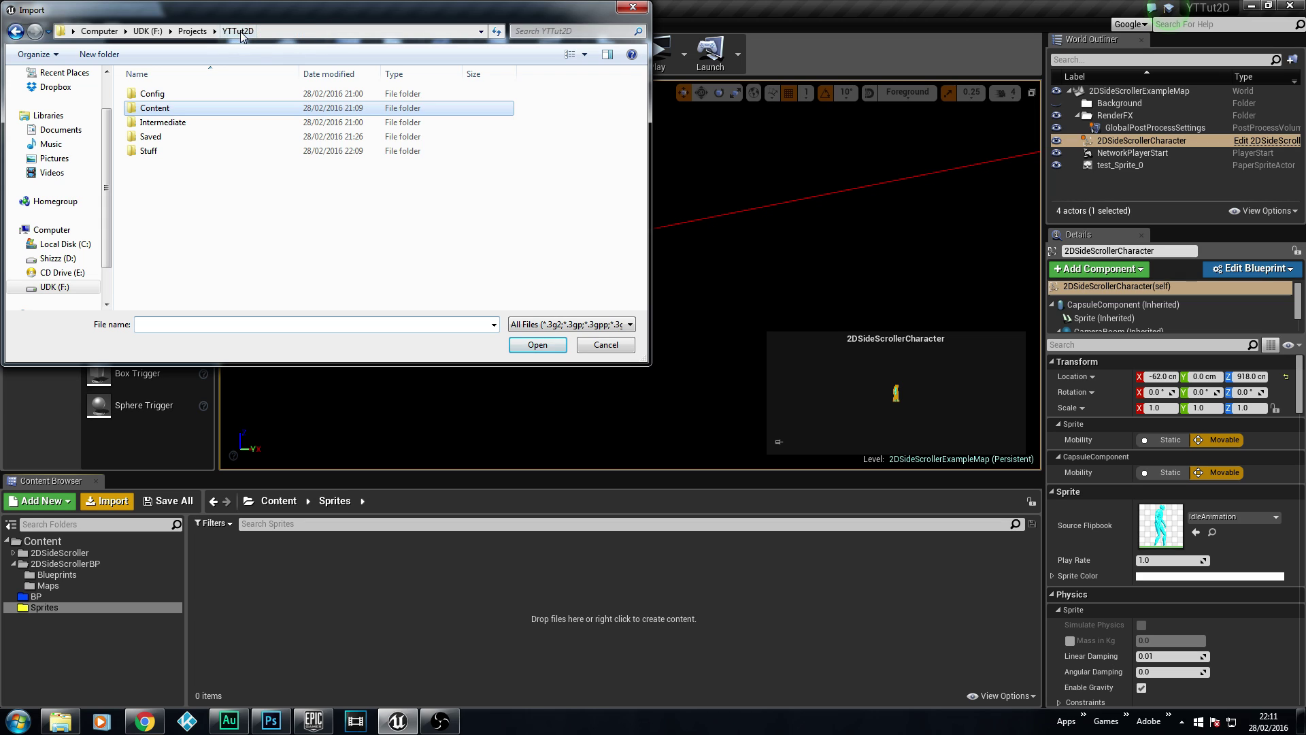
{"action": "double_click", "coordinate": [156, 153]}
{"action": "double_click", "coordinate": [153, 95]}
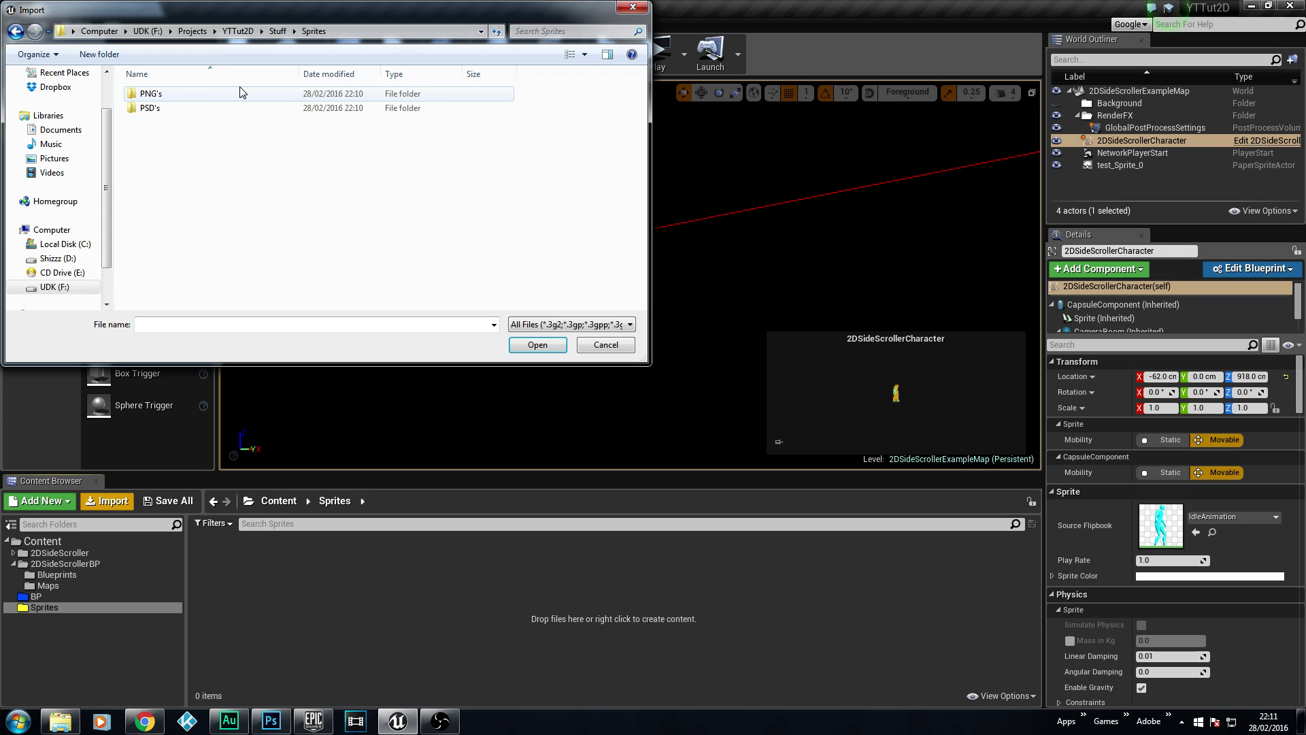
{"action": "double_click", "coordinate": [158, 95]}
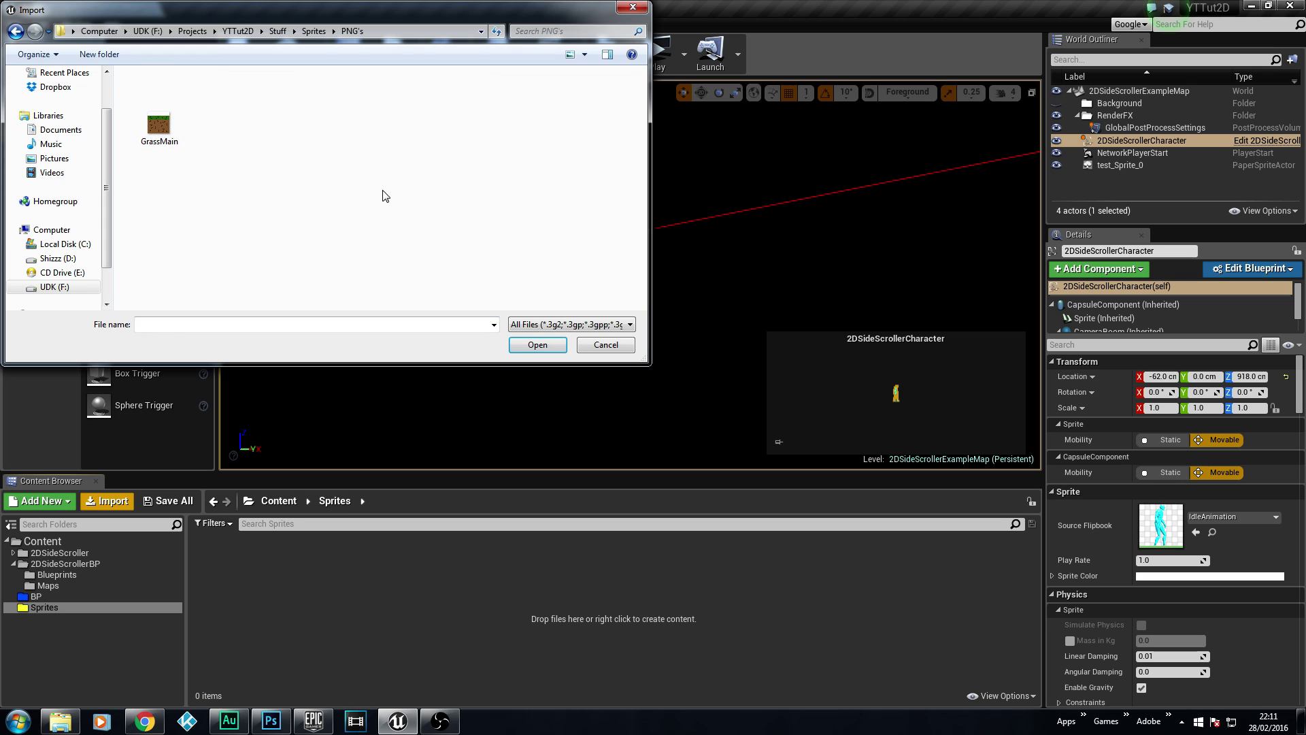
{"action": "left_click", "coordinate": [153, 131]}
{"action": "left_click", "coordinate": [544, 350]}
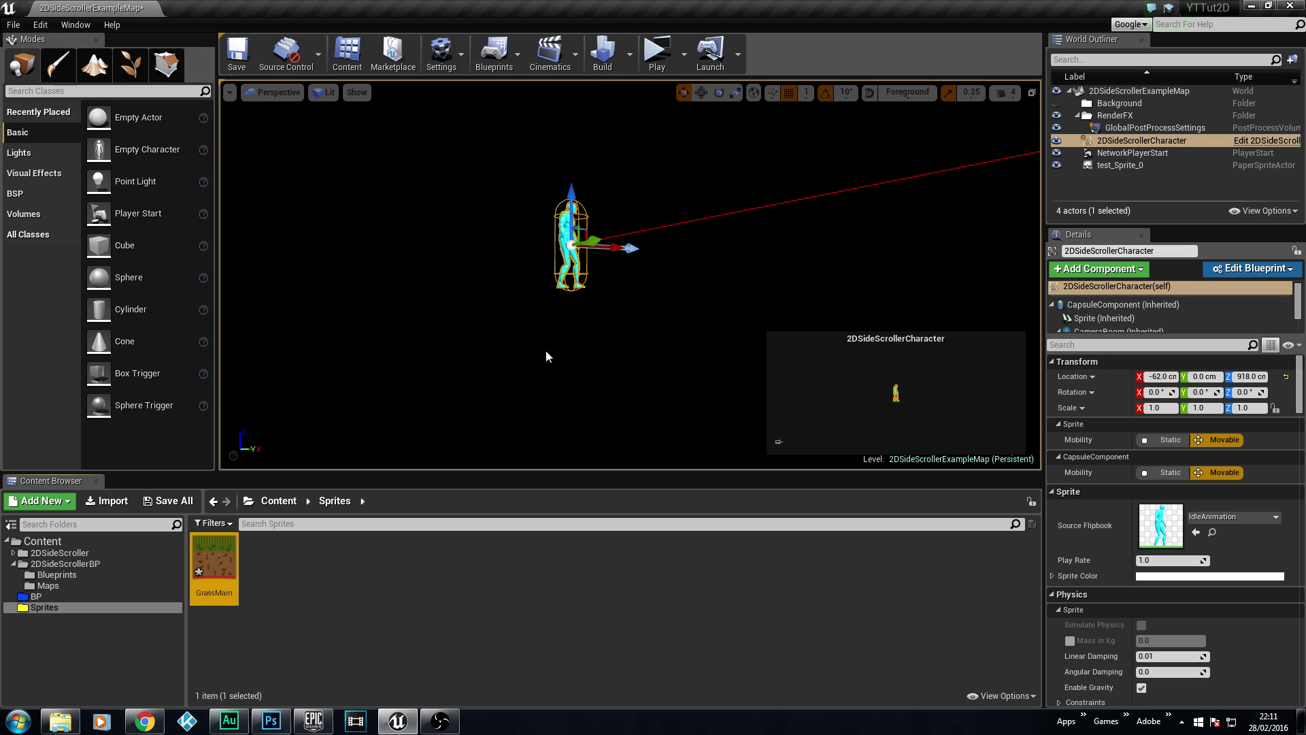
{"action": "left_click", "coordinate": [350, 553]}
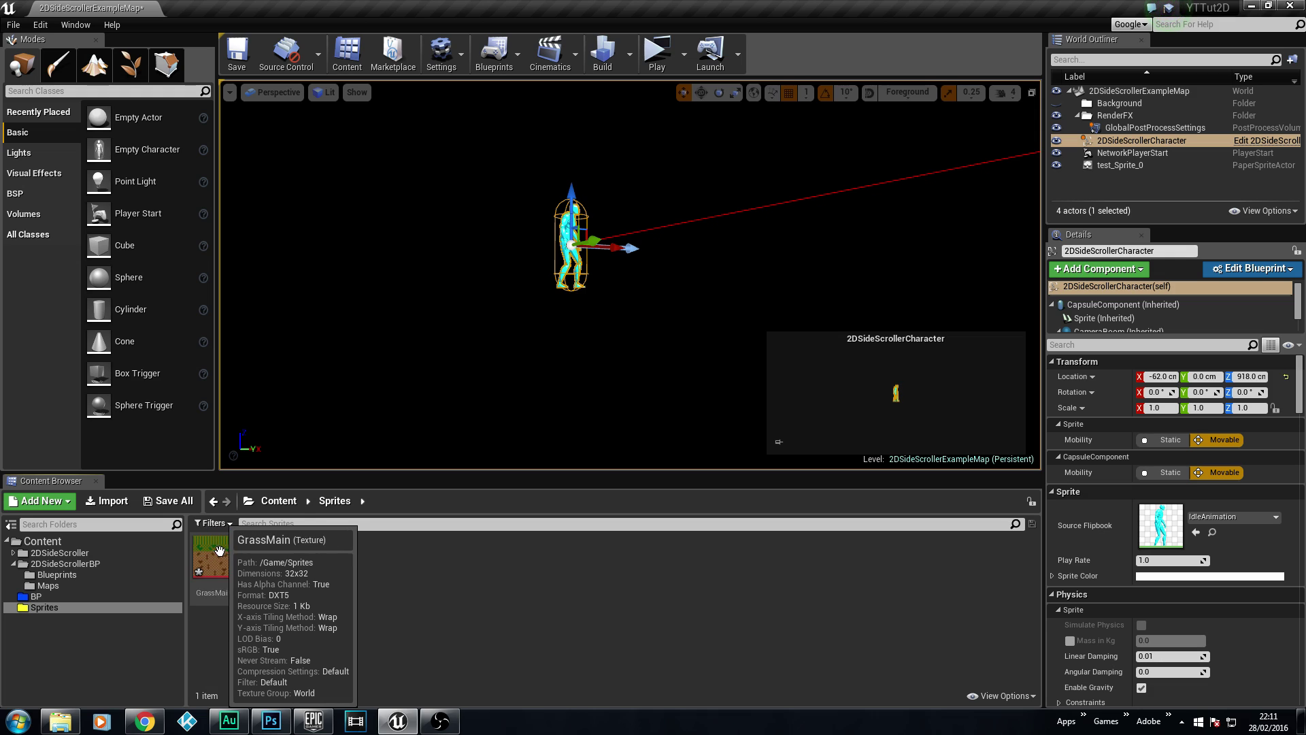
{"action": "scroll", "coordinate": [355, 591], "scroll_direction": "up", "scroll_amount": 5}
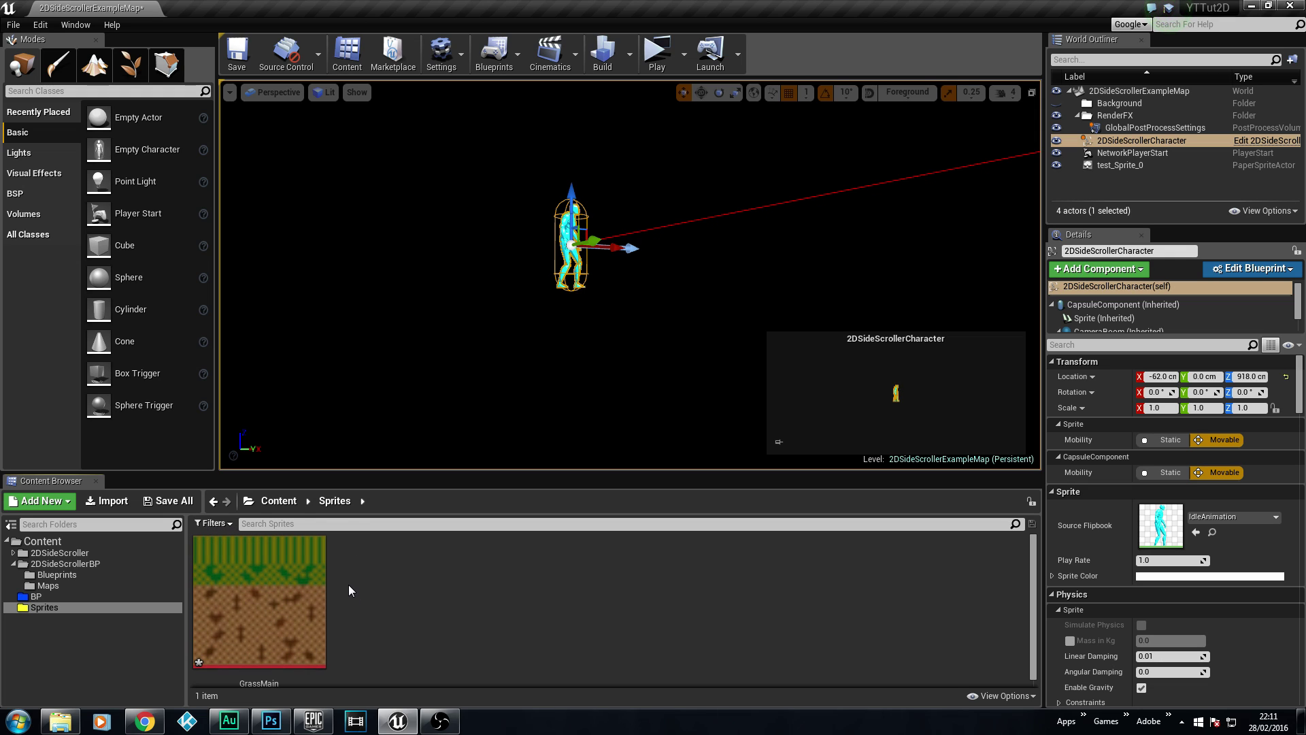
{"action": "scroll", "coordinate": [262, 557], "scroll_direction": "up", "scroll_amount": 3}
{"action": "scroll", "coordinate": [434, 539], "scroll_direction": "down", "scroll_amount": 2}
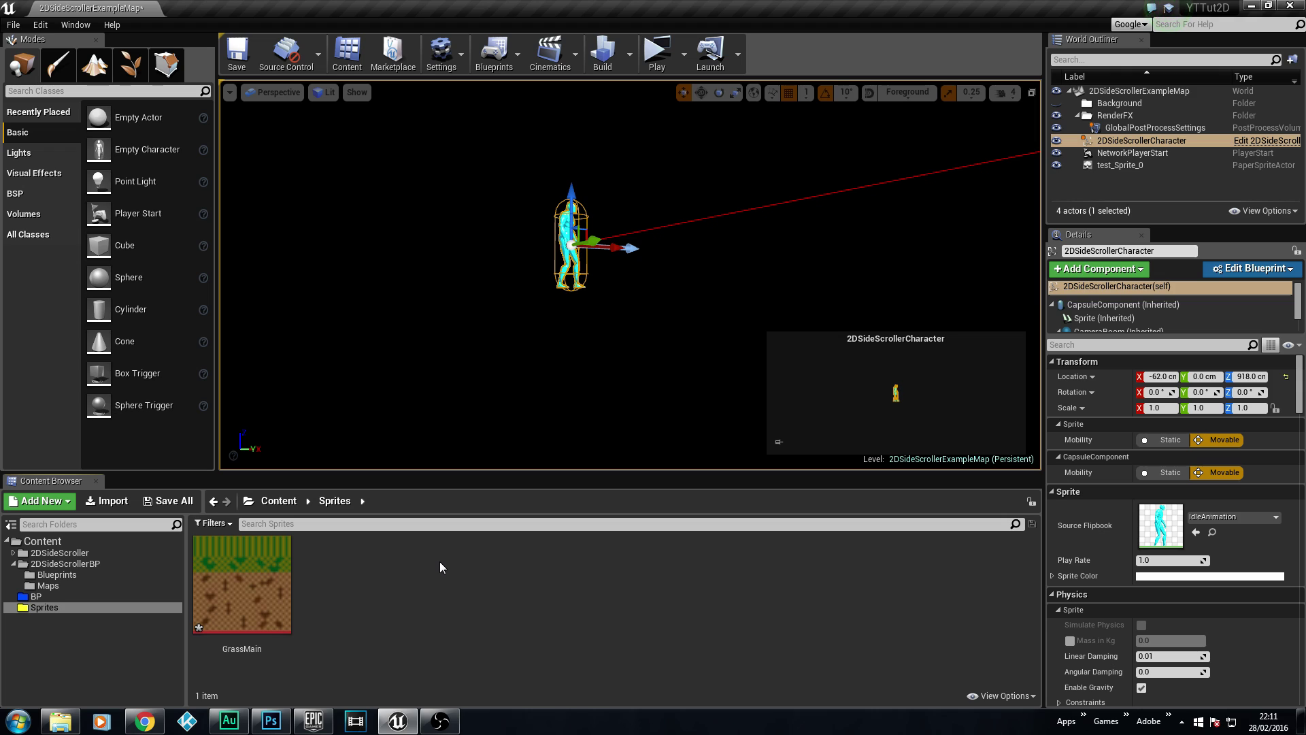